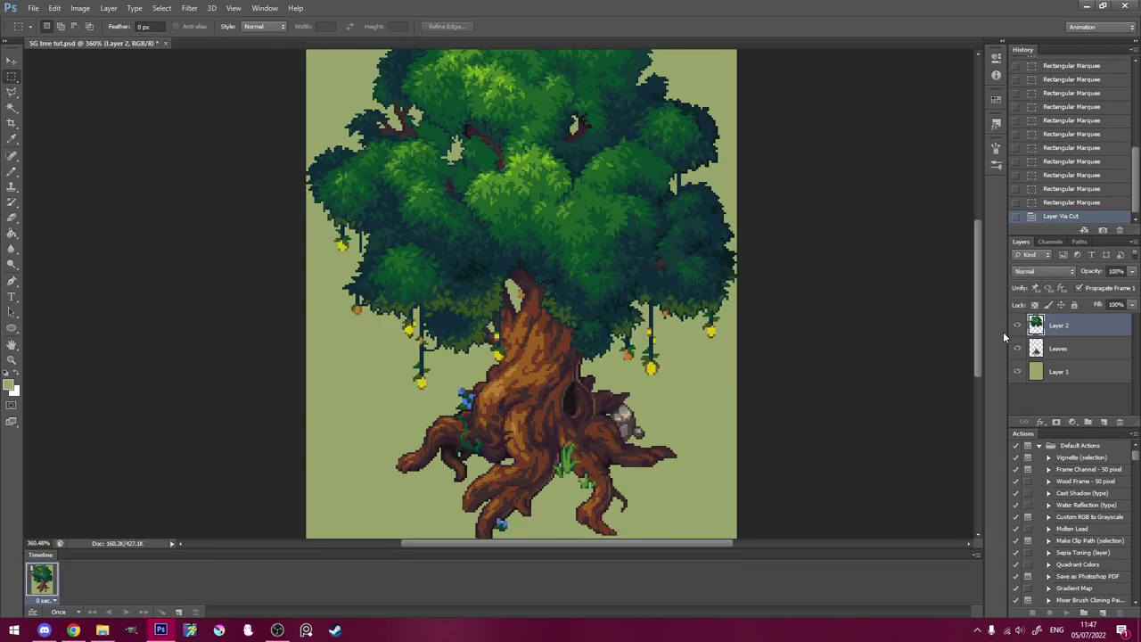
Step: Select the hanging vines and fruits below the canopy and against the trunk with multiple rectangular marquees
scroll(406, 330, "up", 4)
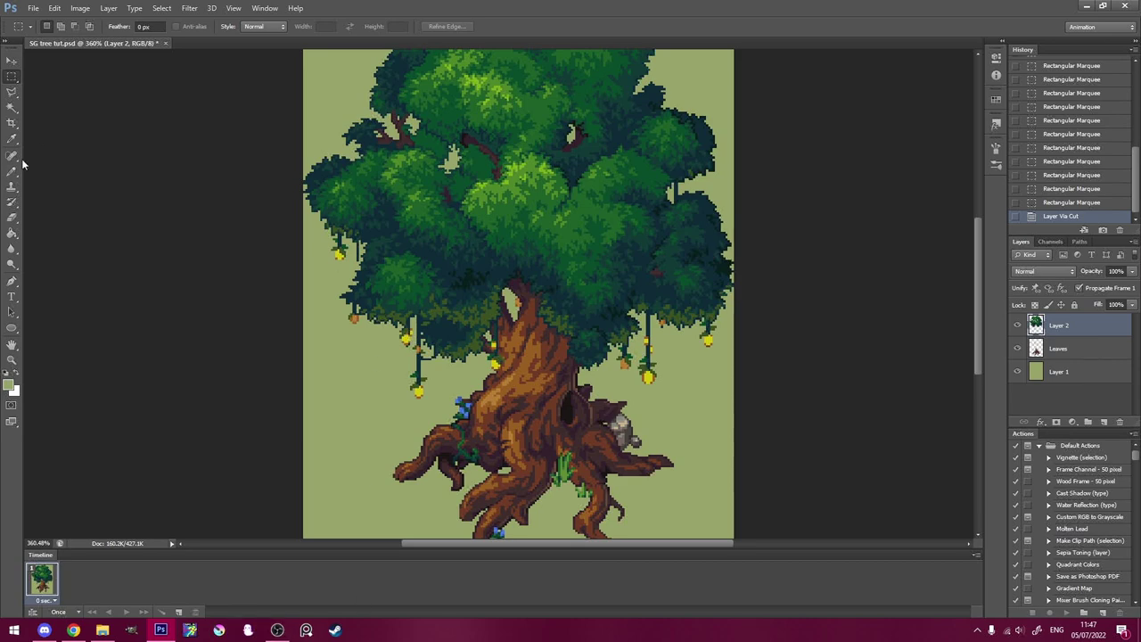
scroll(379, 386, "down", 2)
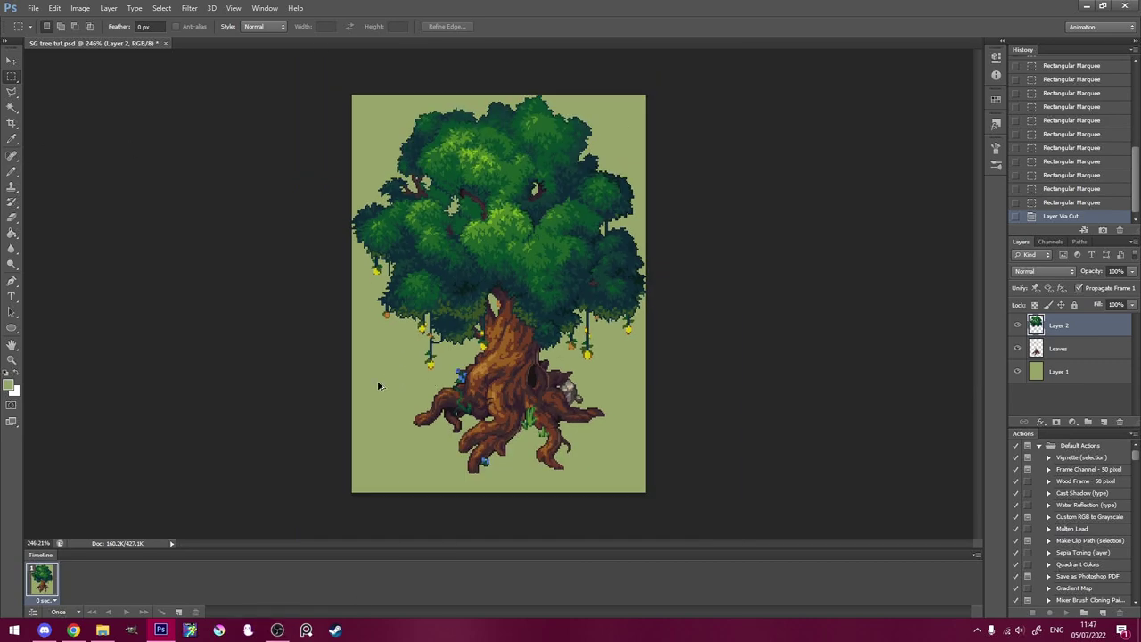
scroll(391, 390, "up", 3)
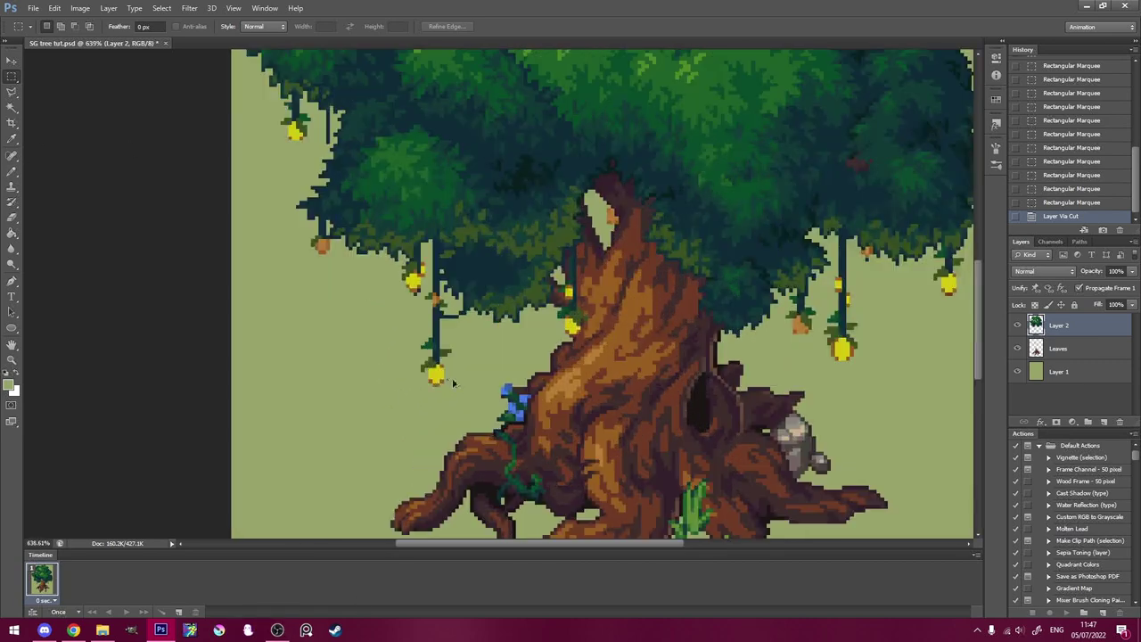
left_click_drag(357, 318, 407, 395)
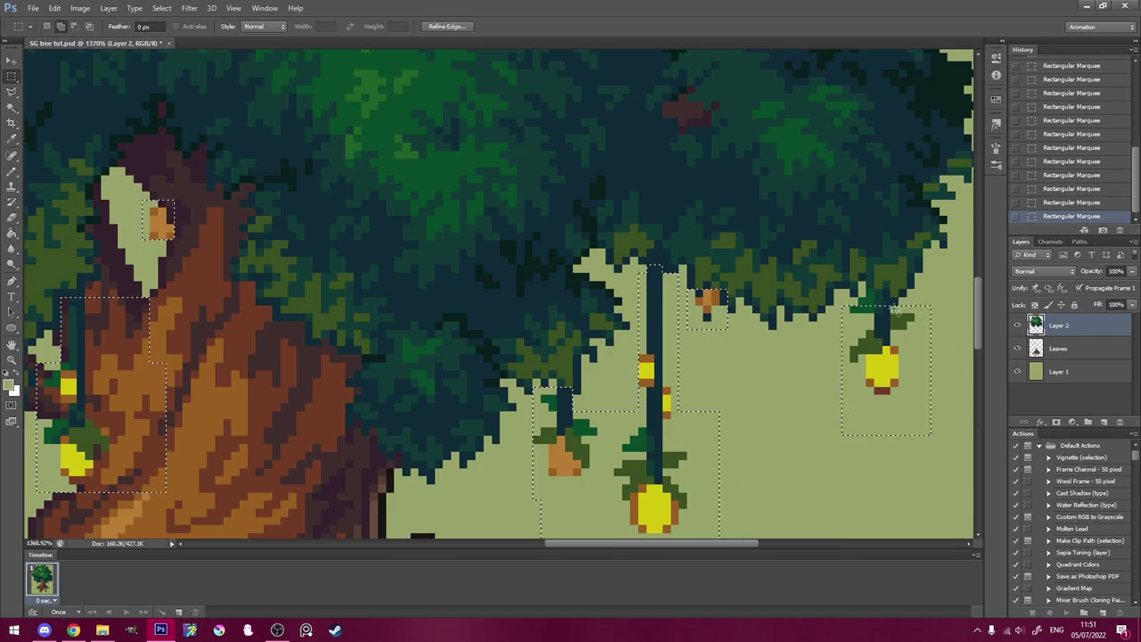
scroll(894, 310, "down", 5)
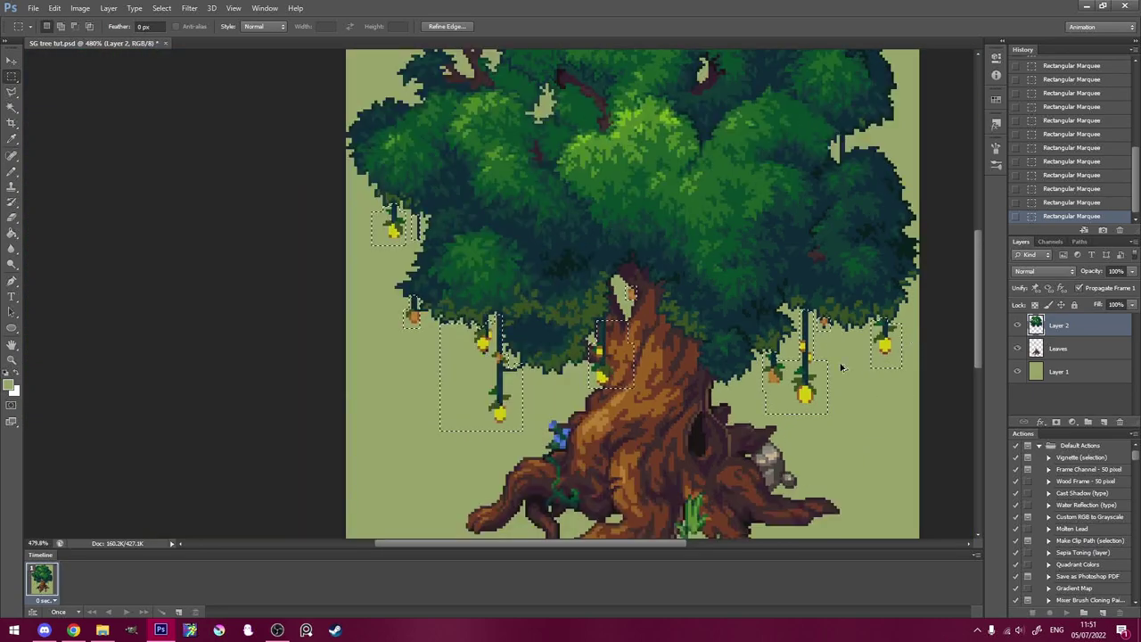
scroll(628, 219, "up", 3)
scroll(628, 218, "up", 2)
mouse_move(669, 167)
left_mouse_down()
mouse_move(680, 228)
mouse_move(683, 164)
left_mouse_up()
scroll(688, 166, "down", 14)
scroll(688, 166, "up", 2)
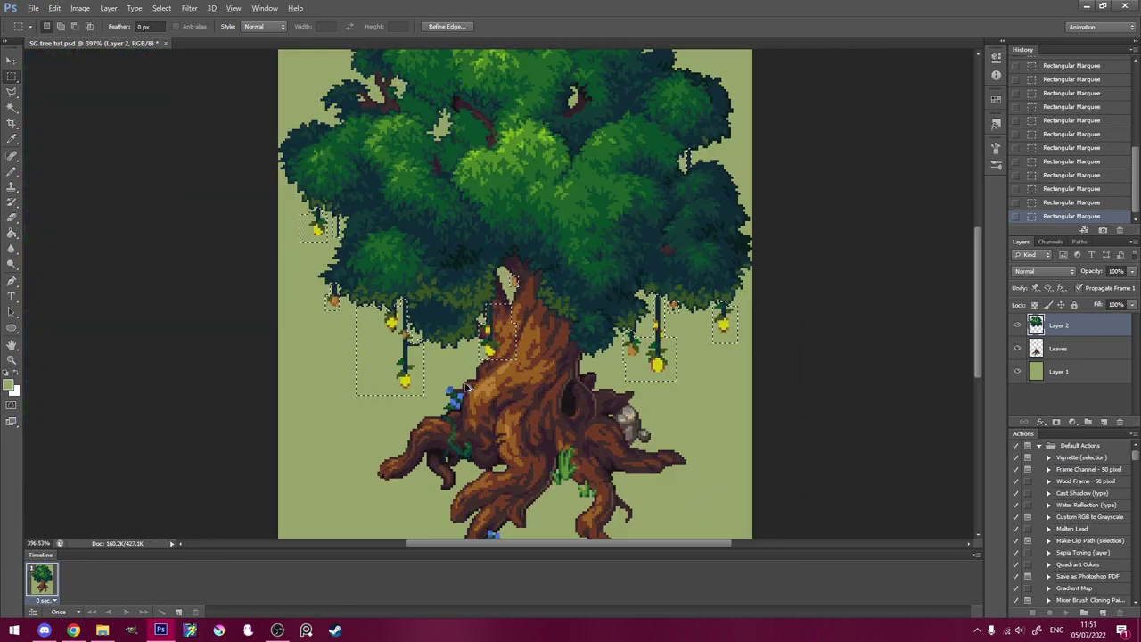
Step: Move the selected vines and fruits onto their own layer with Layer Via Cut
scroll(425, 332, "up", 2)
scroll(437, 343, "down", 1)
right_click(453, 352)
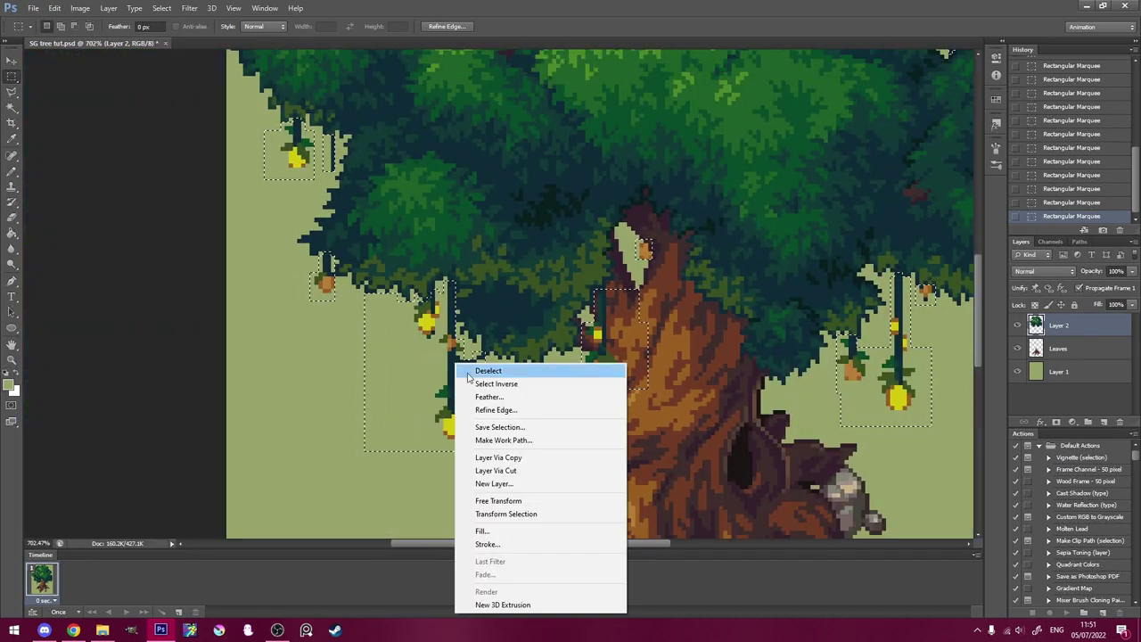
left_click(474, 465)
scroll(475, 464, "down", 3)
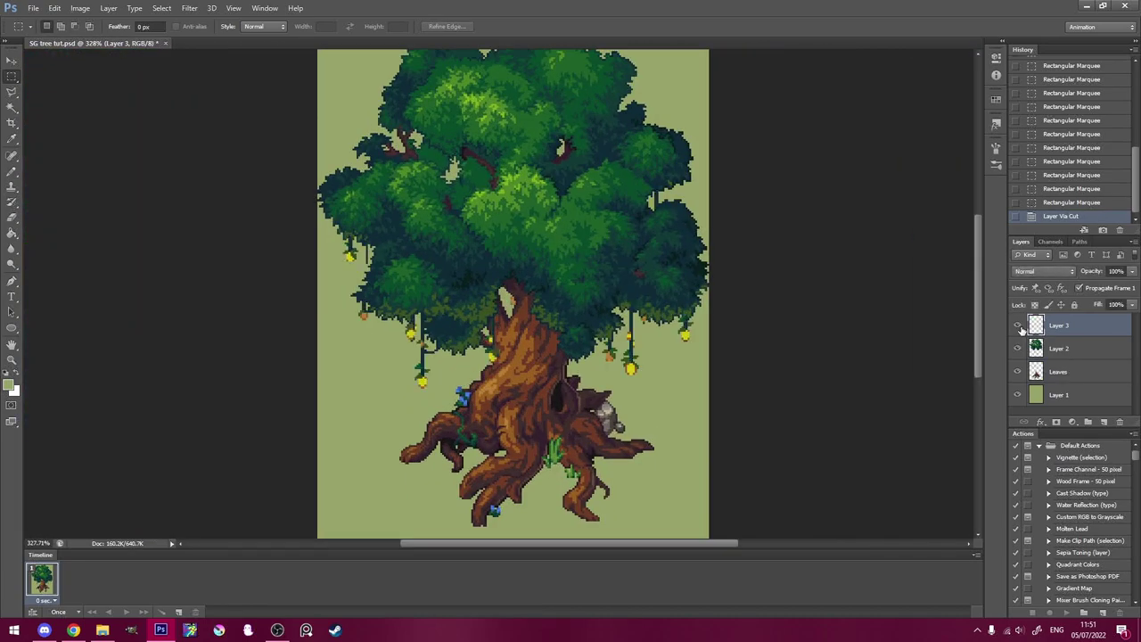
scroll(1022, 330, "down", 3)
scroll(1049, 314, "up", 4)
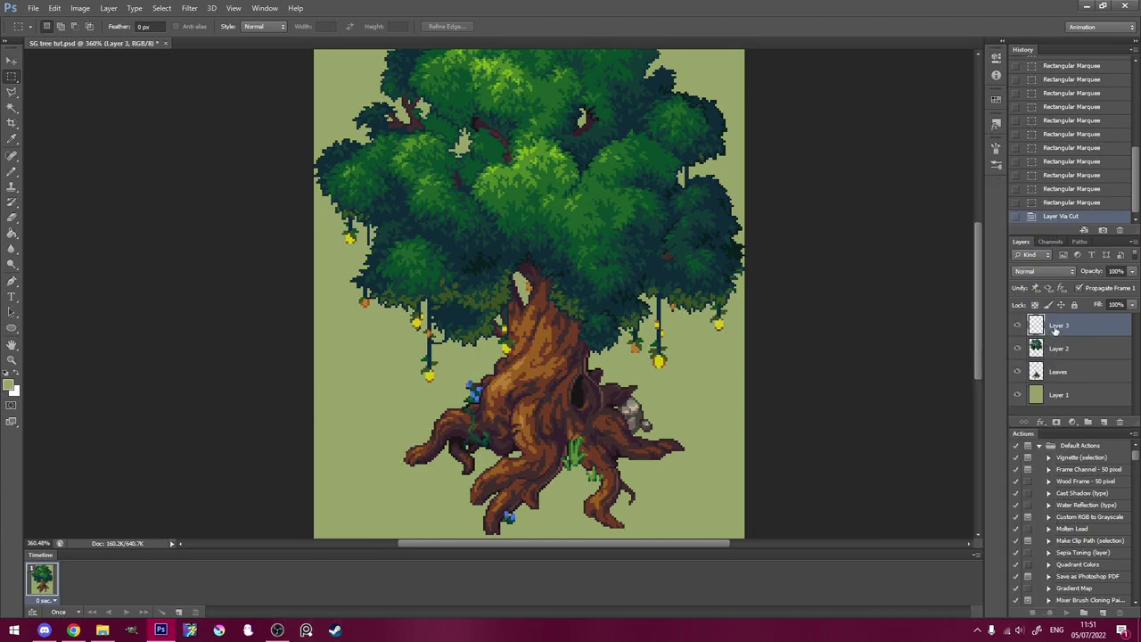
Step: Rename the vine, foliage and trunk layers as Vines, Leaves and Trunk
key("Tab")
type("Leaves")
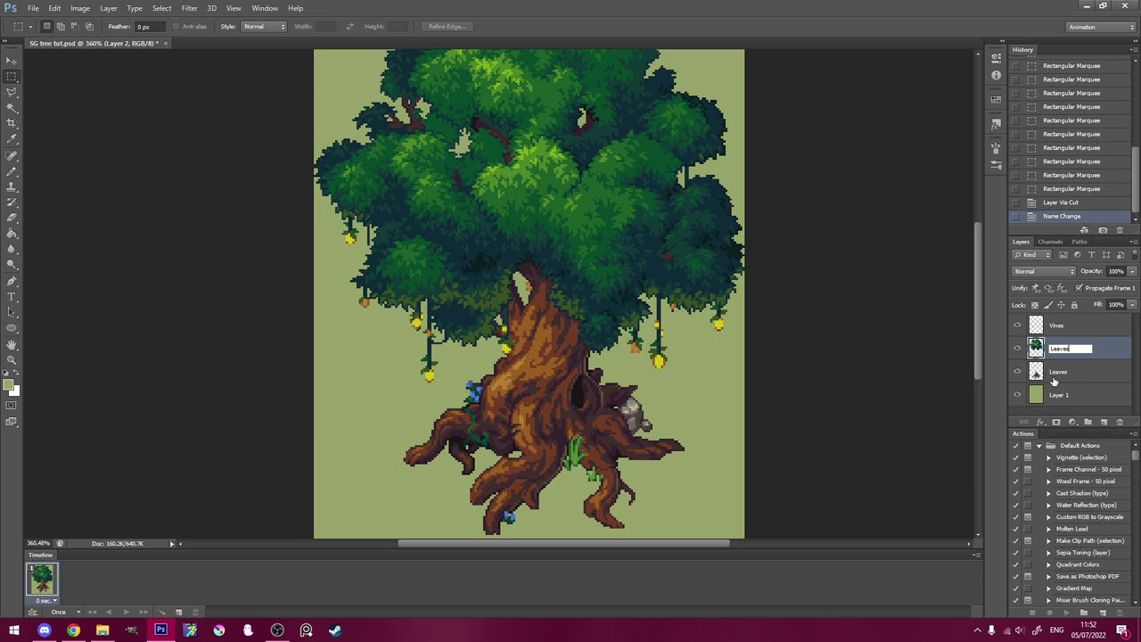
key("Tab")
type("Trunk")
key("Return")
scroll(918, 381, "down", 4)
scroll(721, 366, "up", 2)
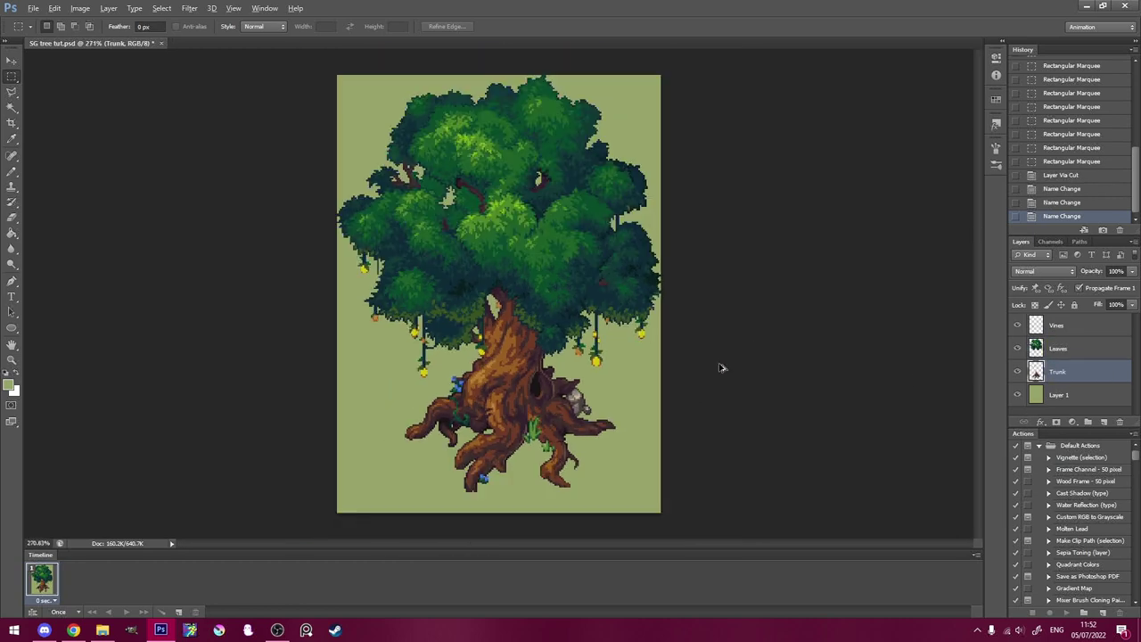
Step: Make the Leaves layer active and choose the Rectangular Marquee tool
left_click(1029, 348)
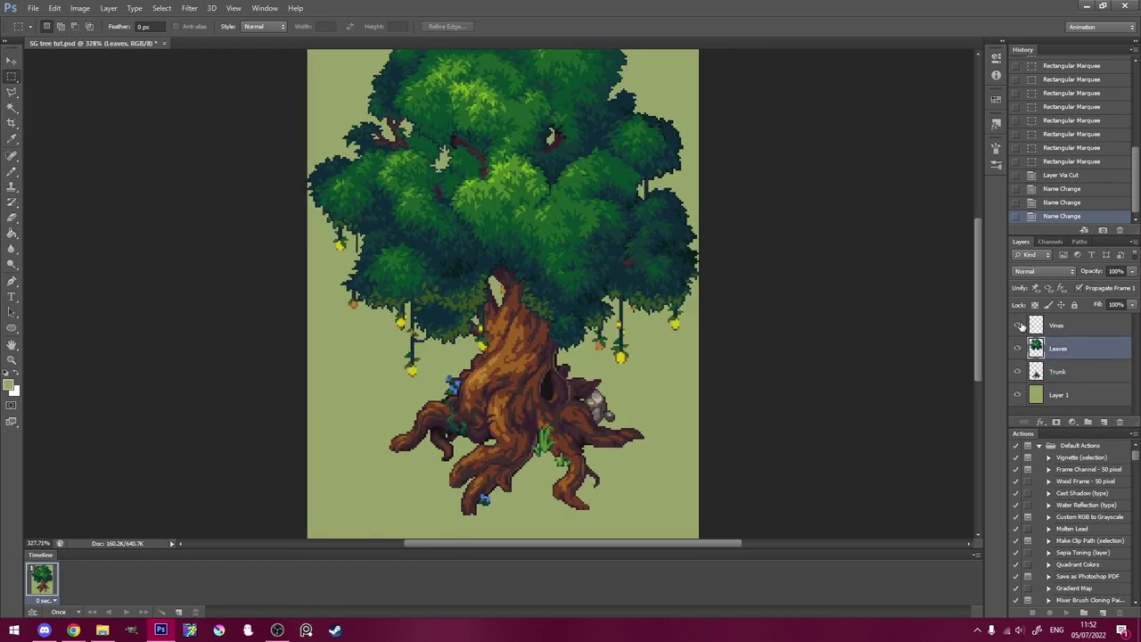
scroll(434, 310, "up", 3)
left_click(12, 78)
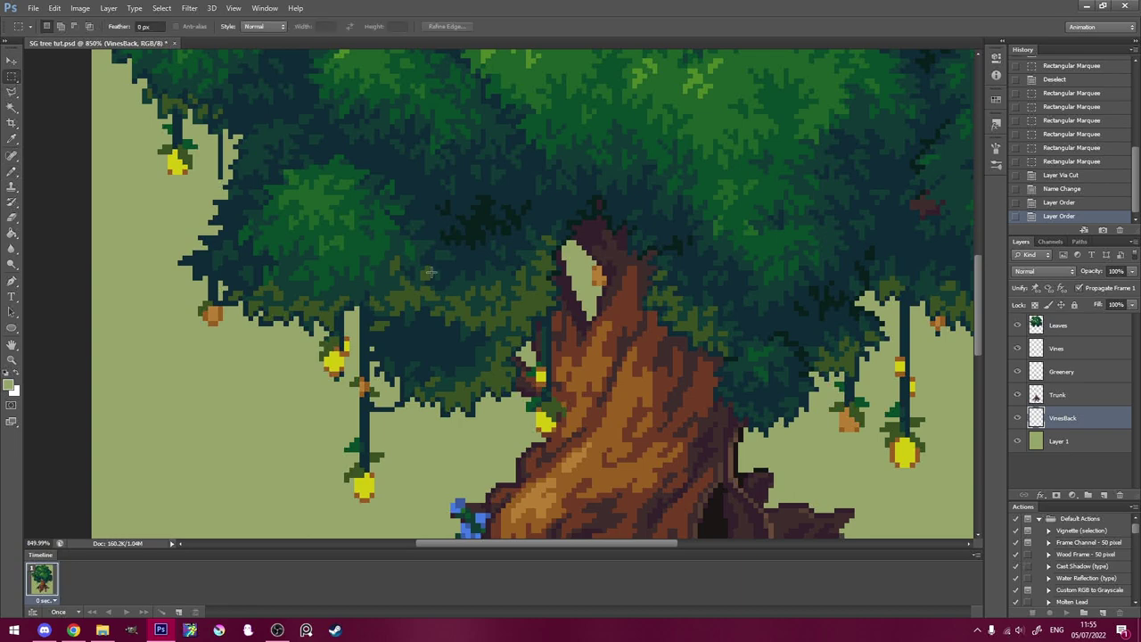
Step: Marquee the area beside the trunk's upper fork and toggle the Leaves layer's visibility to examine the missing trunk behind it
left_click_drag(450, 244, 598, 401)
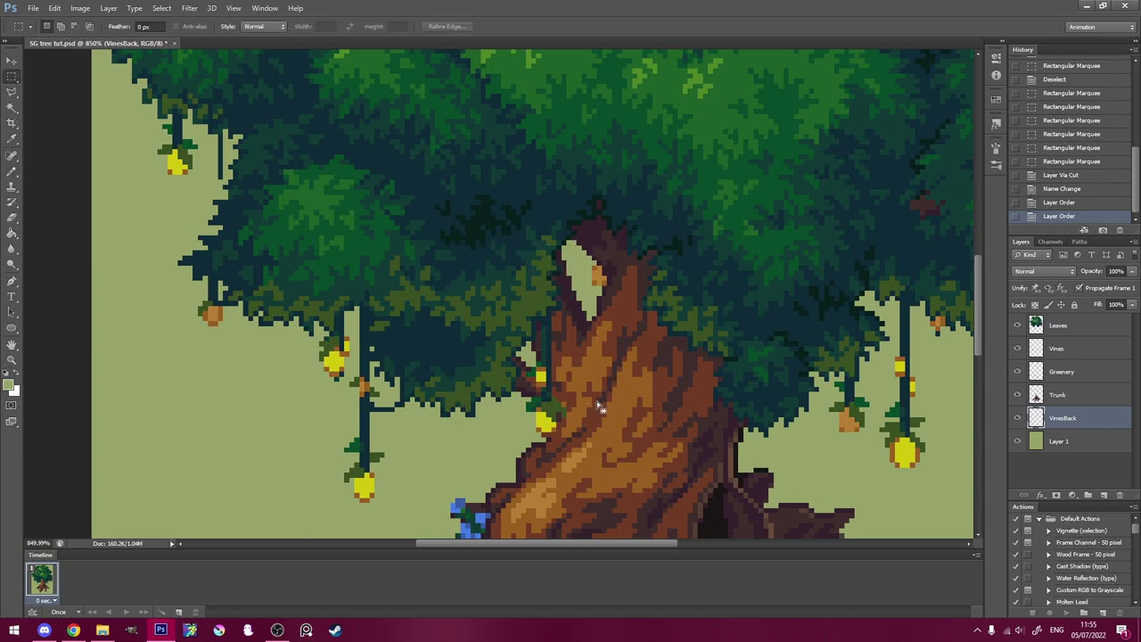
left_click(1018, 326)
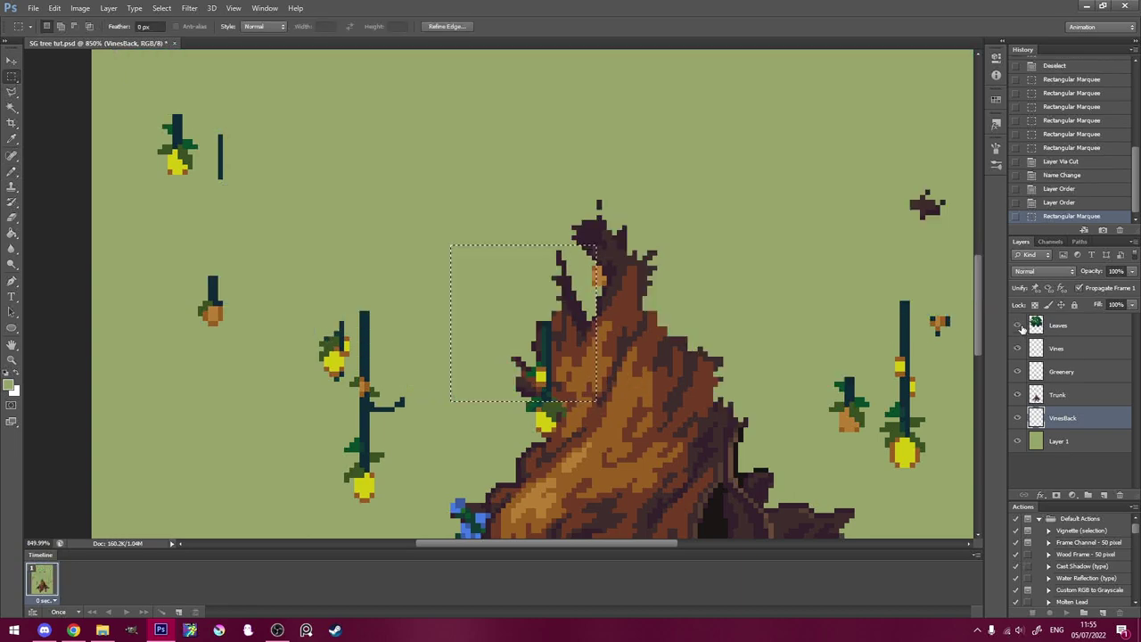
left_click(1017, 327)
left_click(1018, 326)
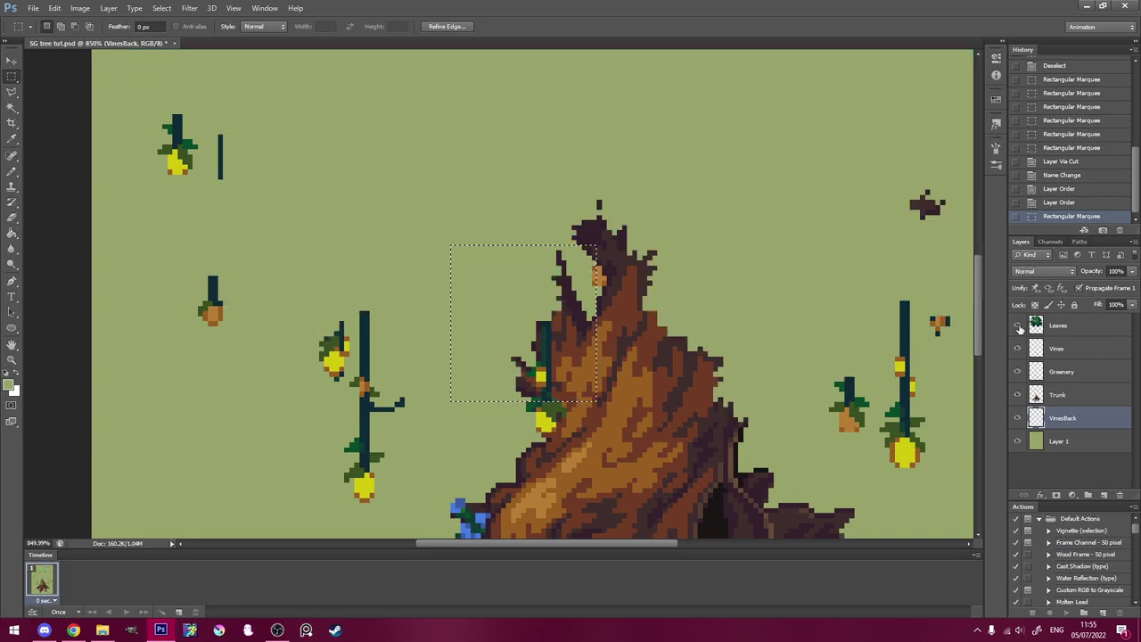
left_click(1018, 327)
scroll(512, 364, "down", 5)
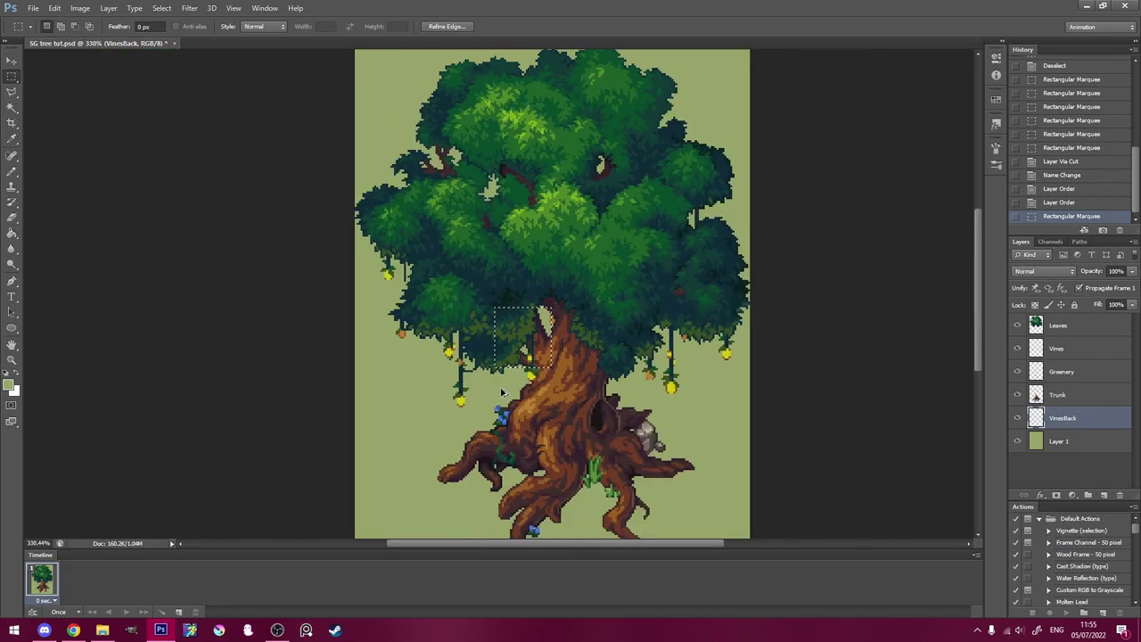
scroll(504, 385, "up", 5)
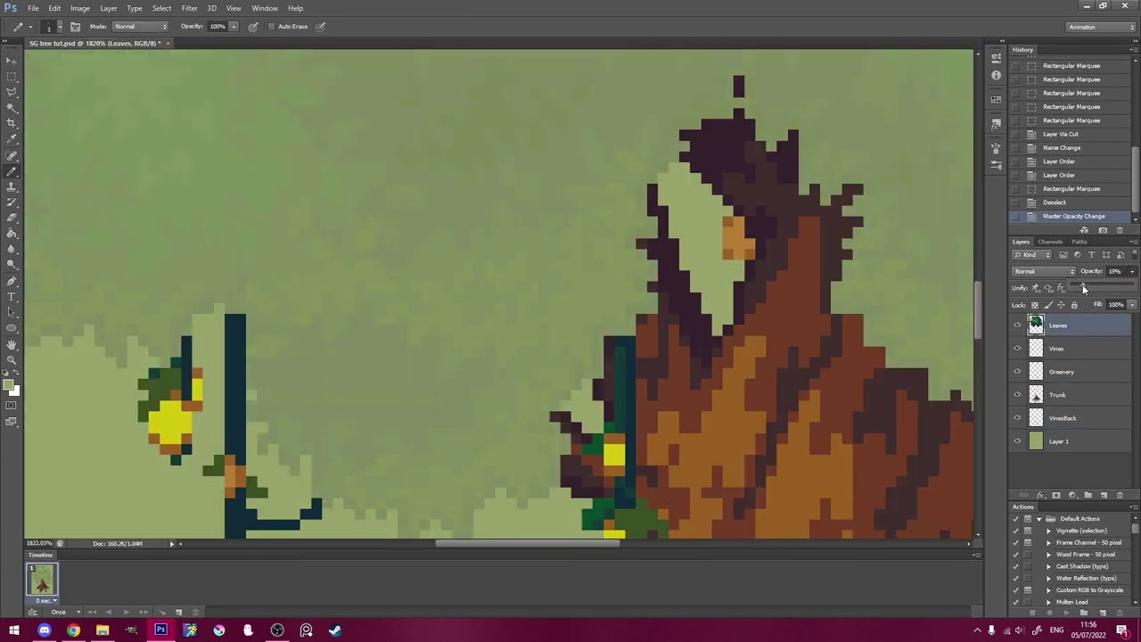
Step: On the Trunk layer, sample a dark brown from the bark and pencil branch extensions on the trunk's upper left side
left_click(1063, 394)
scroll(535, 272, "up", 1)
left_click(630, 268, "alt")
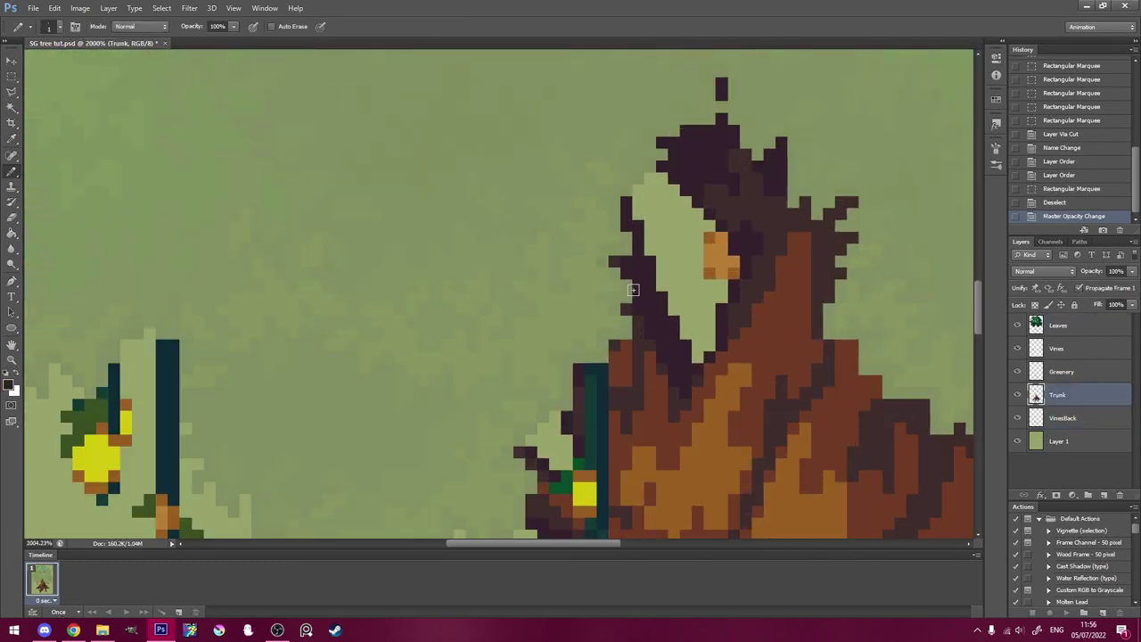
left_click_drag(622, 245, 608, 192)
left_click_drag(566, 393, 496, 250)
mouse_move(576, 346)
left_mouse_down()
mouse_move(552, 344)
mouse_move(558, 384)
mouse_move(531, 298)
left_mouse_up()
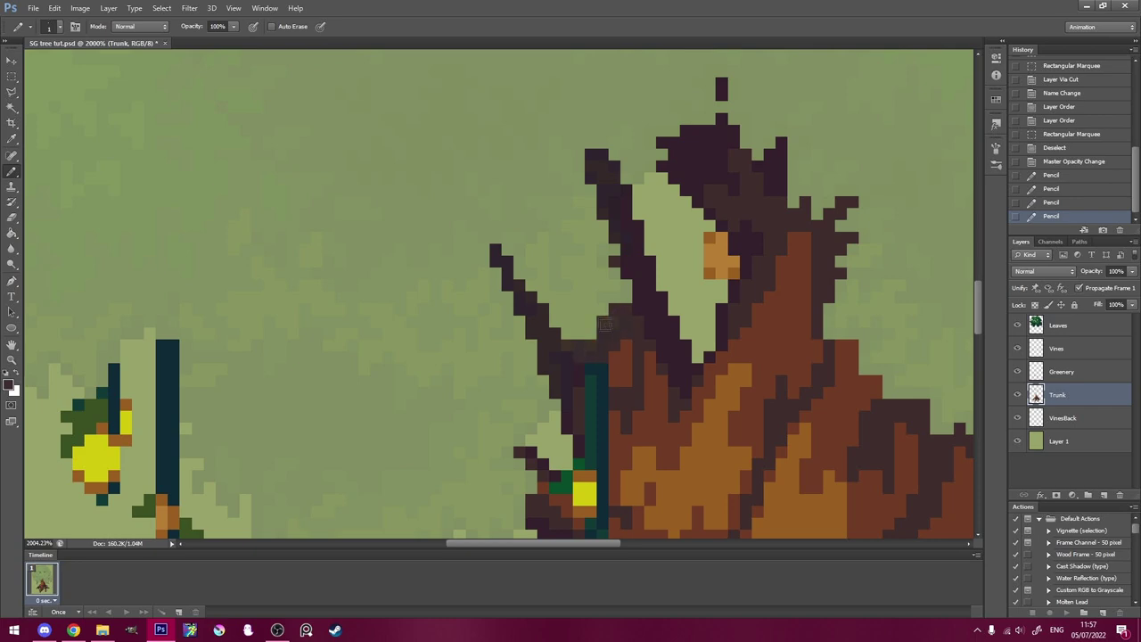
mouse_move(596, 251)
left_mouse_down()
mouse_move(533, 268)
mouse_move(540, 259)
left_mouse_up()
scroll(526, 276, "down", 5)
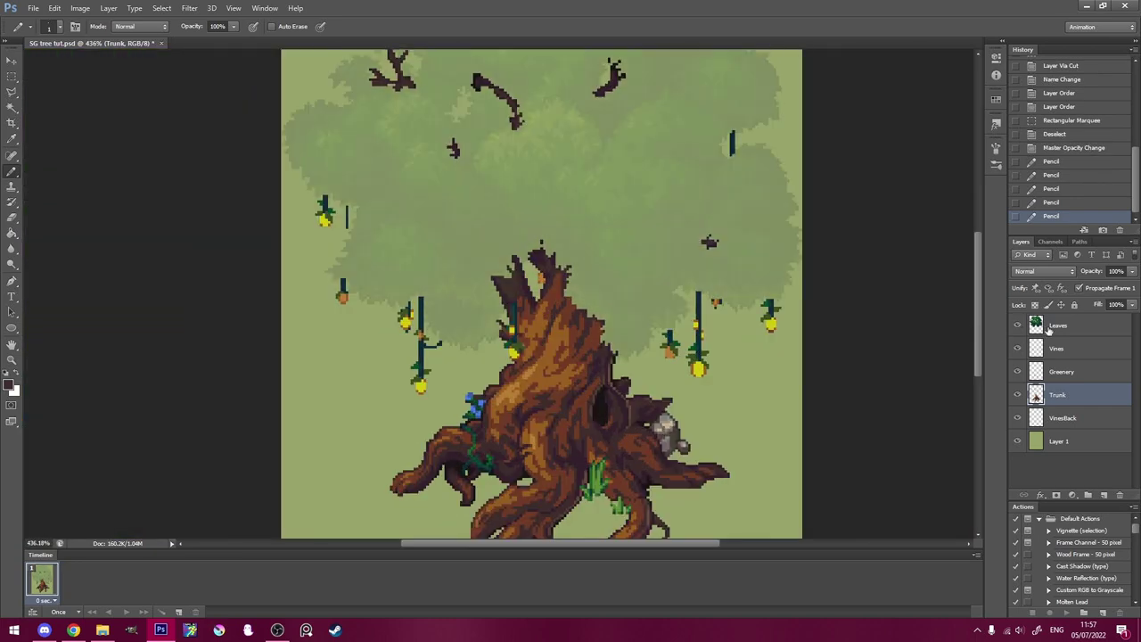
Step: Set the Leaves layer's opacity to 74% and pencil more branch extensions behind the foliage on the Trunk layer
left_click(1047, 331)
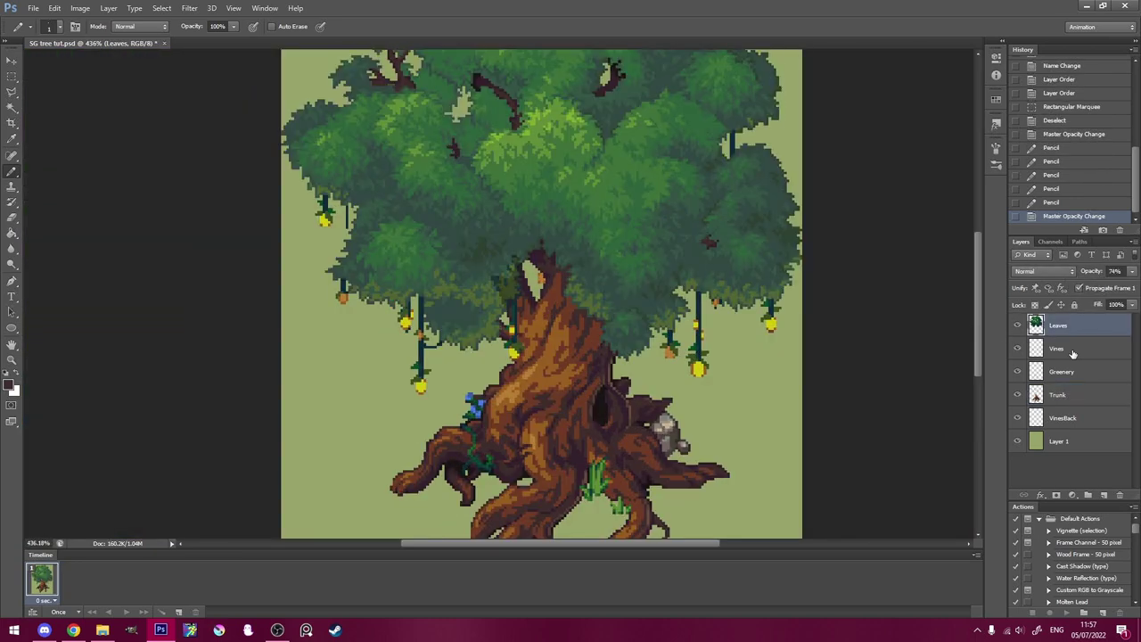
left_click(1057, 394)
scroll(487, 326, "up", 5)
left_click_drag(540, 283, 470, 196)
left_click_drag(473, 230, 527, 287)
mouse_move(540, 348)
left_mouse_down()
mouse_move(479, 360)
mouse_move(505, 380)
left_mouse_up()
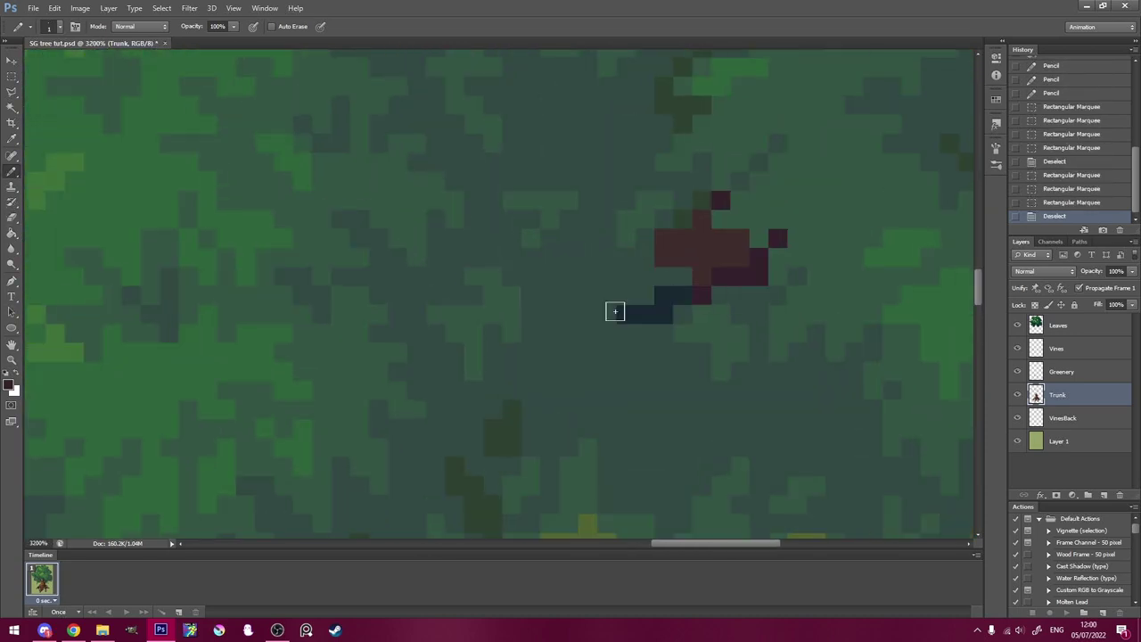
Step: Pencil dark brown extensions and a thin upper twig around the isolated branch fragment in the lower-right foliage
left_click_drag(611, 308, 804, 227)
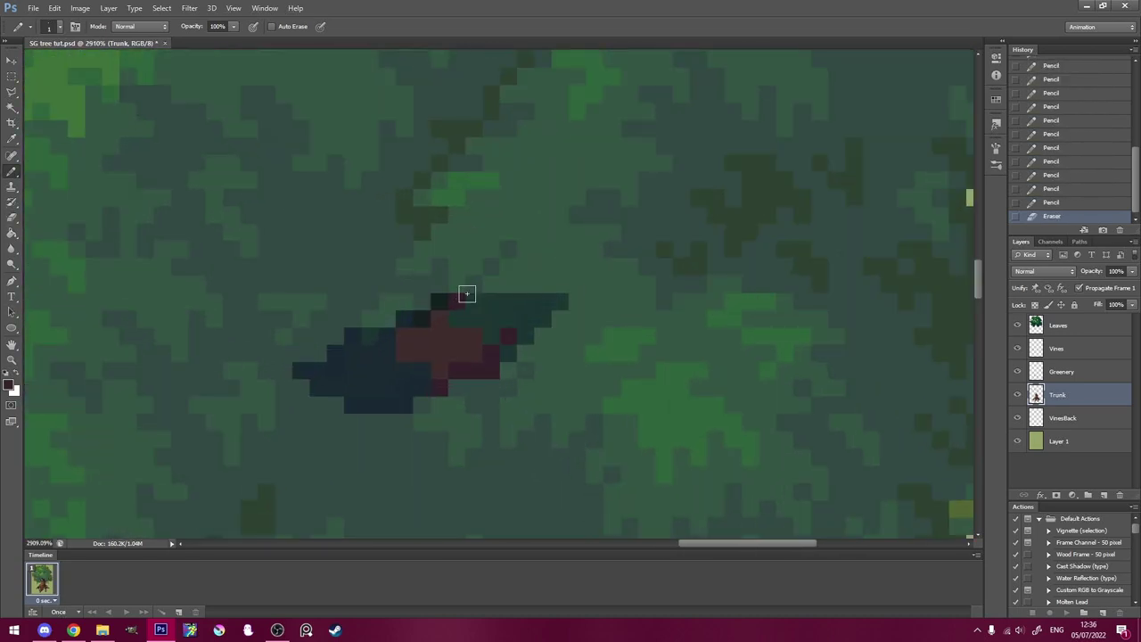
left_click_drag(467, 294, 501, 265)
mouse_move(508, 266)
left_mouse_down()
mouse_move(525, 283)
mouse_move(562, 257)
mouse_move(607, 251)
left_mouse_up()
scroll(538, 348, "down", 6)
scroll(618, 369, "up", 5)
left_click(563, 258)
left_click(570, 248)
scroll(565, 316, "down", 6)
scroll(629, 285, "up", 5)
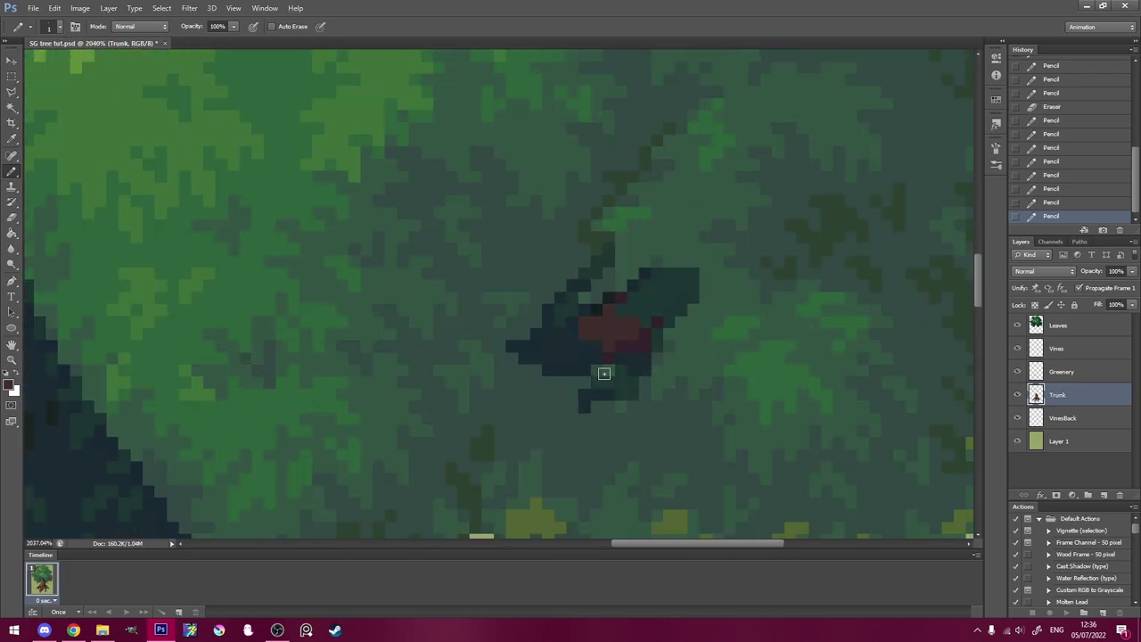
Step: Fill out the underside and right edge of the lower-right branch fragment, toggling the Leaves layer to check it
left_click_drag(644, 382, 669, 347)
left_click_drag(680, 336, 693, 310)
scroll(693, 312, "down", 6)
left_click(1017, 325)
left_click(1017, 325)
scroll(584, 280, "up", 5)
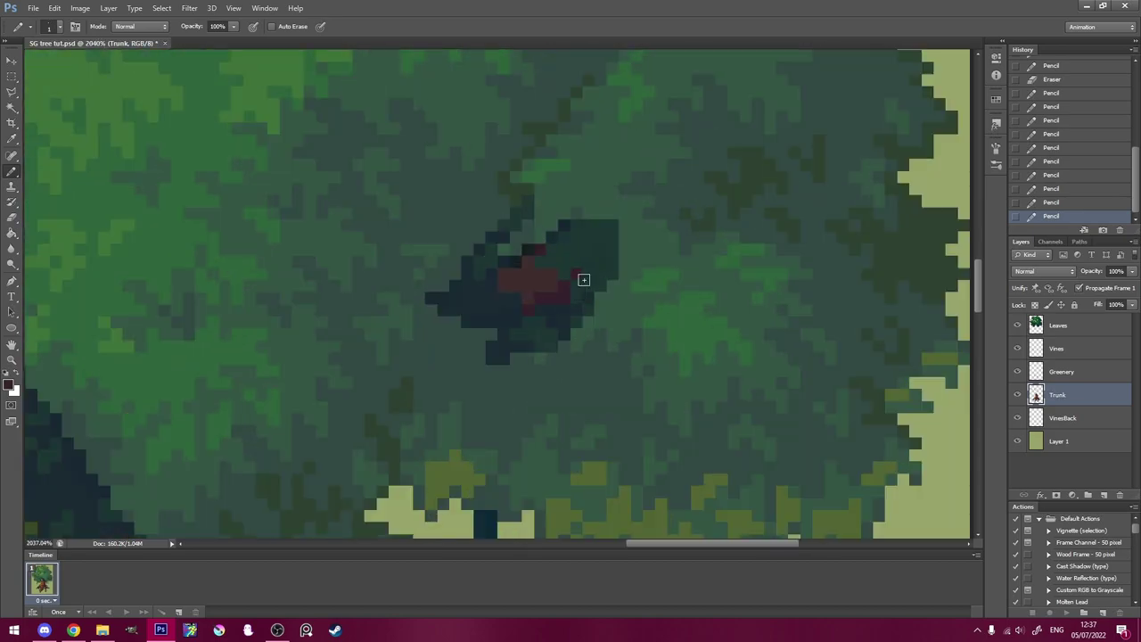
Step: Touch up the lower-right branch fragment's edge pixels and inspect its shape with the Leaves layer hidden and shown
left_click(1017, 325)
left_click(1017, 325)
scroll(642, 220, "up", 2)
left_click(642, 219)
scroll(621, 298, "down", 3)
left_click(1017, 327)
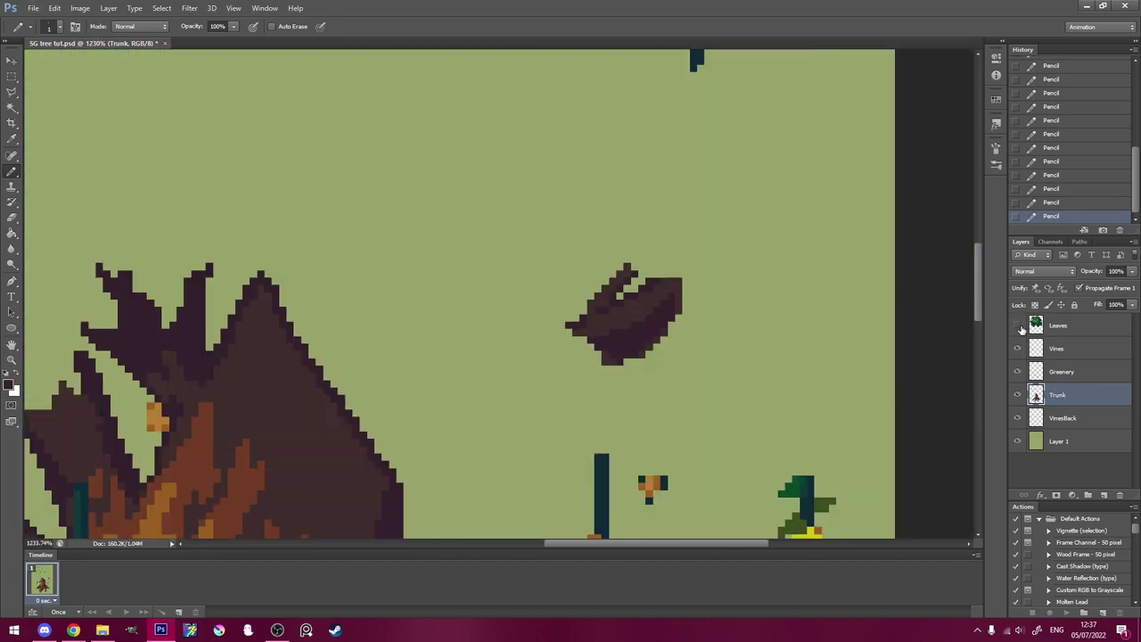
scroll(1017, 327, "down", 5)
left_click(1017, 325)
Step: Thicken the underside of the curved branch beside the upper-right canopy gap, toggling the Leaves layer to check it
scroll(604, 257, "up", 10)
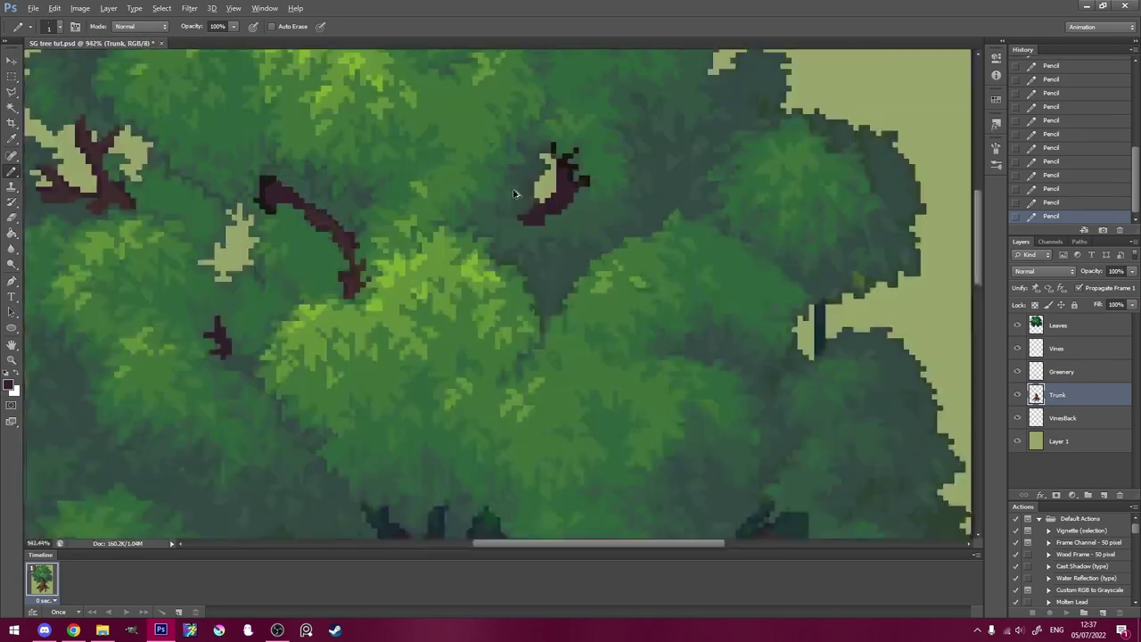
scroll(549, 258, "down", 3)
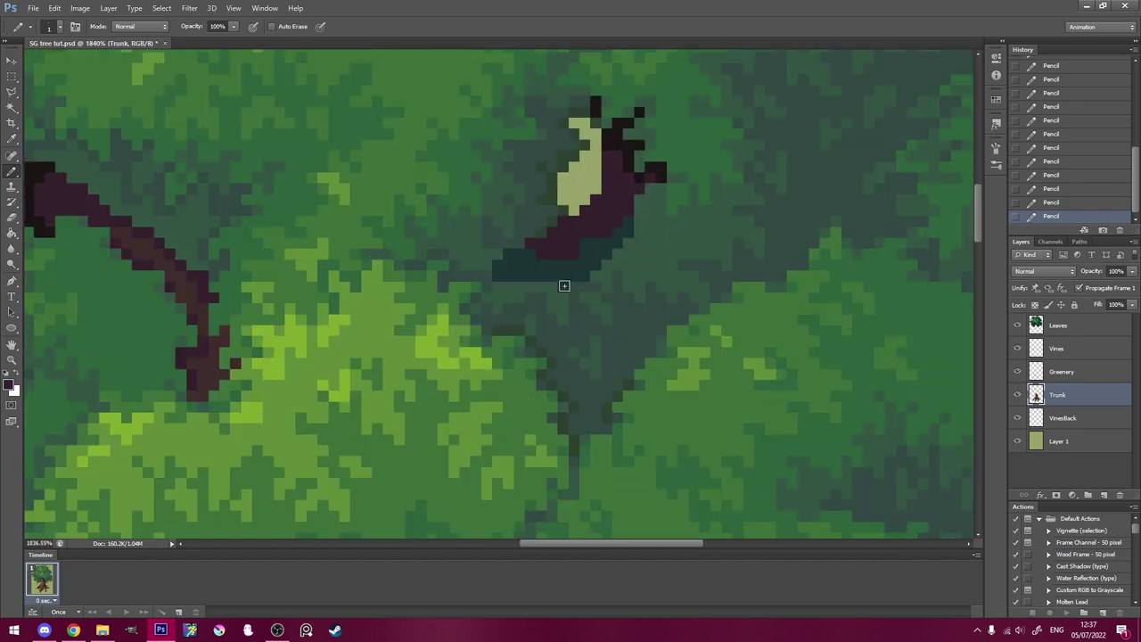
scroll(563, 286, "down", 1)
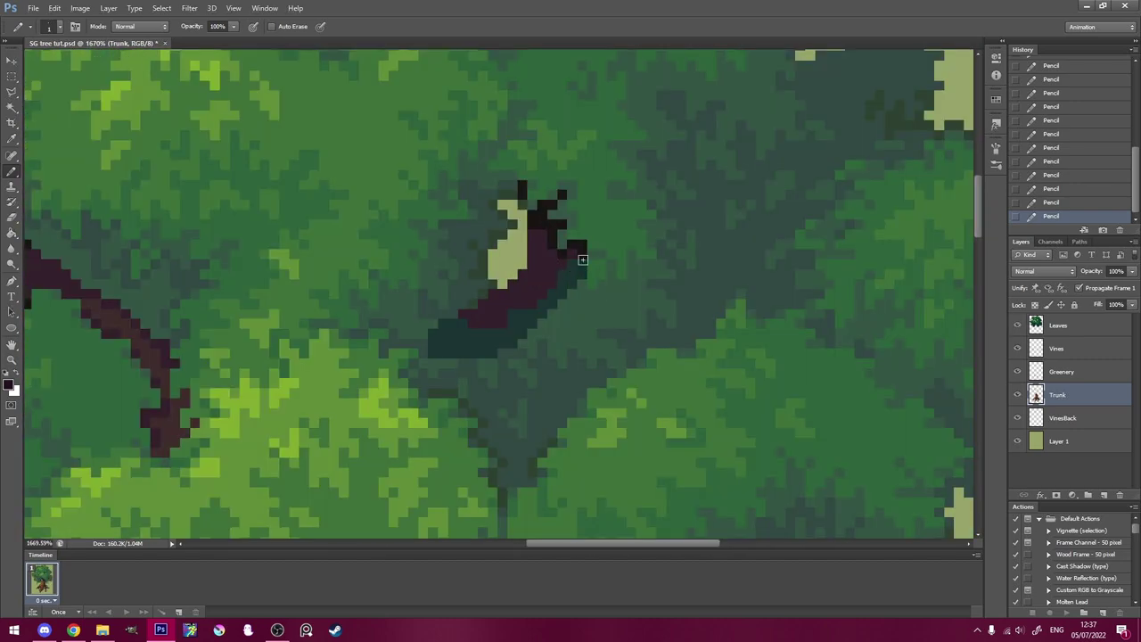
left_click_drag(1008, 328, 1006, 328)
left_click(1016, 326)
Step: Pencil twigs growing upward from the curved branch's tip and compare them with the Leaves layer hidden and shown
left_click_drag(620, 165, 581, 235)
mouse_move(561, 156)
left_mouse_down()
mouse_move(552, 209)
mouse_move(502, 126)
left_mouse_up()
scroll(599, 249, "down", 16)
left_click(1014, 327)
left_click(1014, 326)
Step: Extend the curved branch's middle twig upward with a dark pencil stroke and review the branch against the whole canopy
scroll(584, 219, "up", 19)
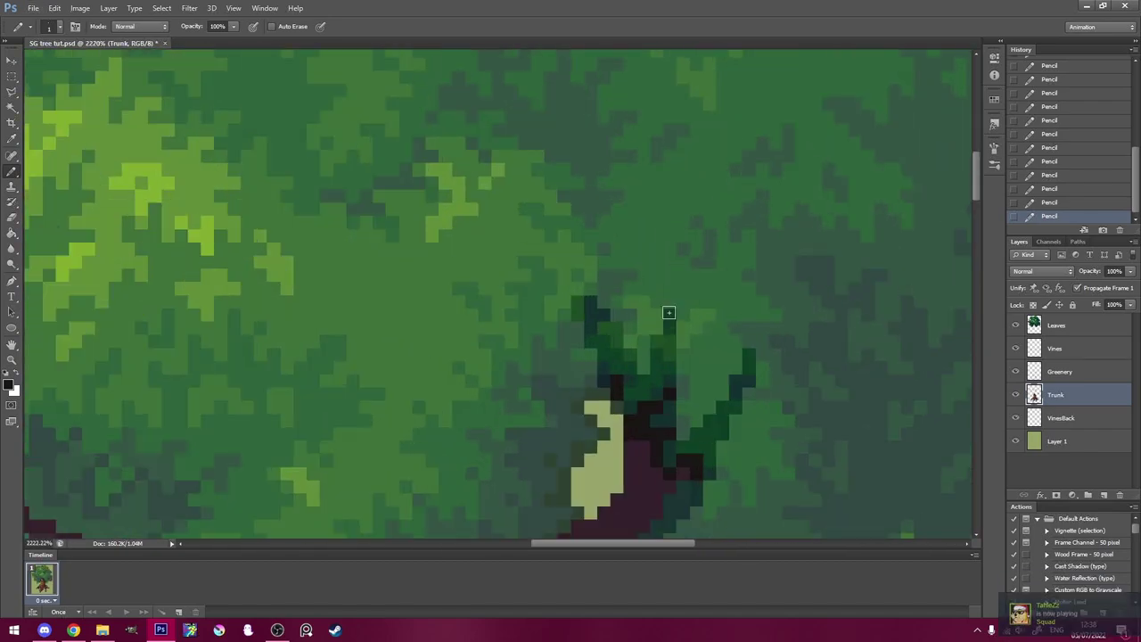
left_click_drag(668, 313, 684, 299)
scroll(680, 266, "down", 20)
scroll(682, 267, "up", 4)
scroll(534, 267, "down", 6)
scroll(500, 273, "up", 10)
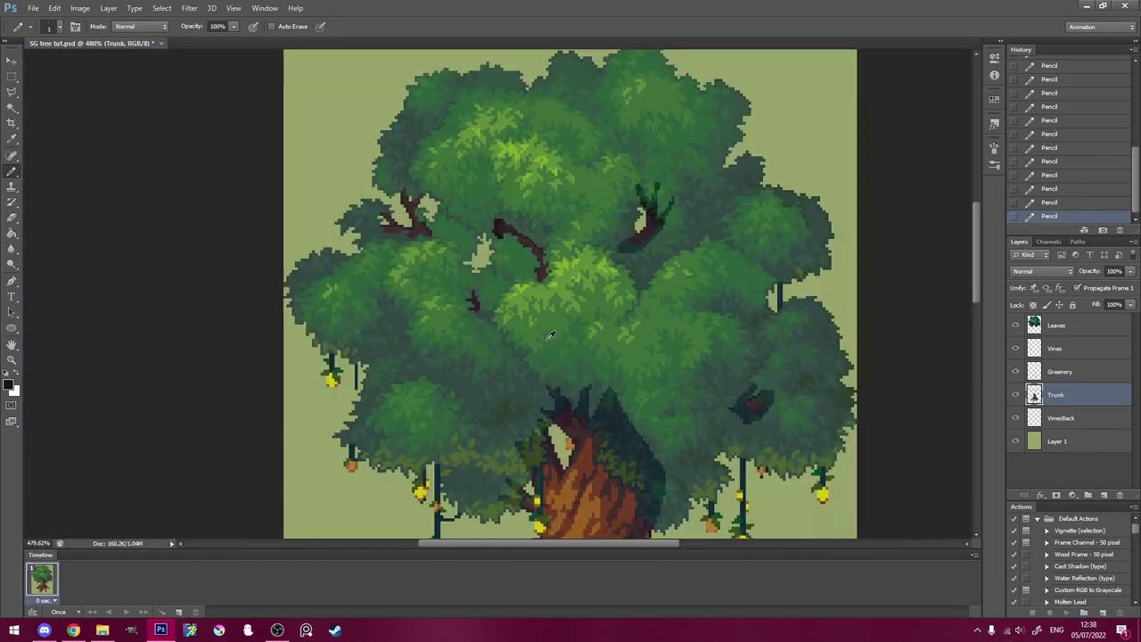
scroll(500, 274, "down", 2)
scroll(903, 316, "up", 3)
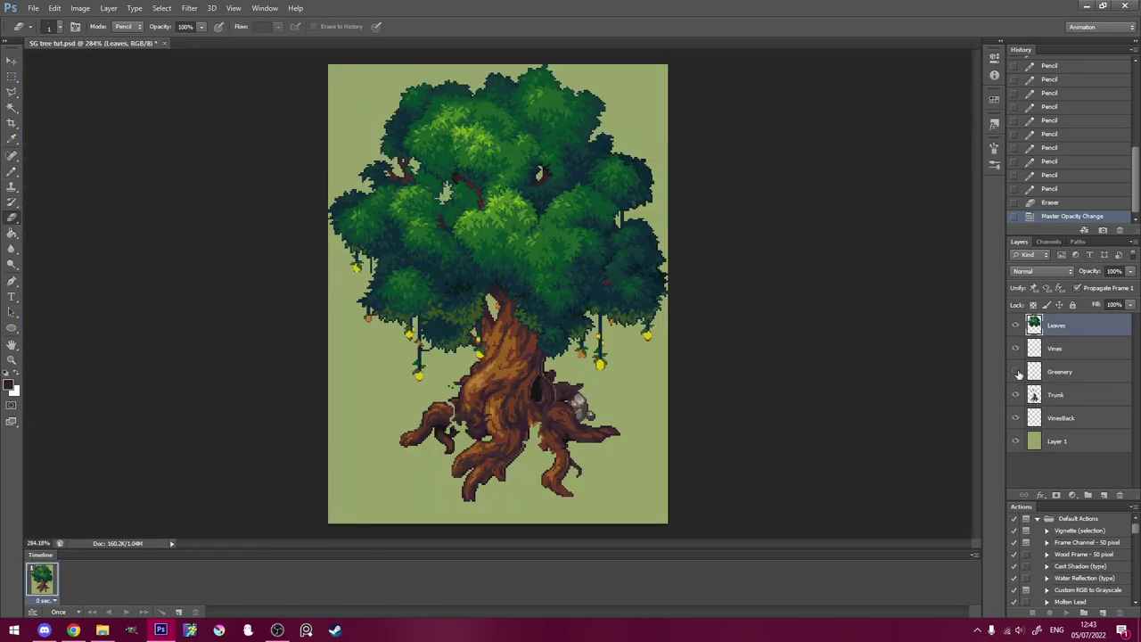
Step: Fade the Greenery layer and pencil the hidden trunk and root pixels behind the flowers and vine on the Trunk layer
scroll(464, 476, "up", 8)
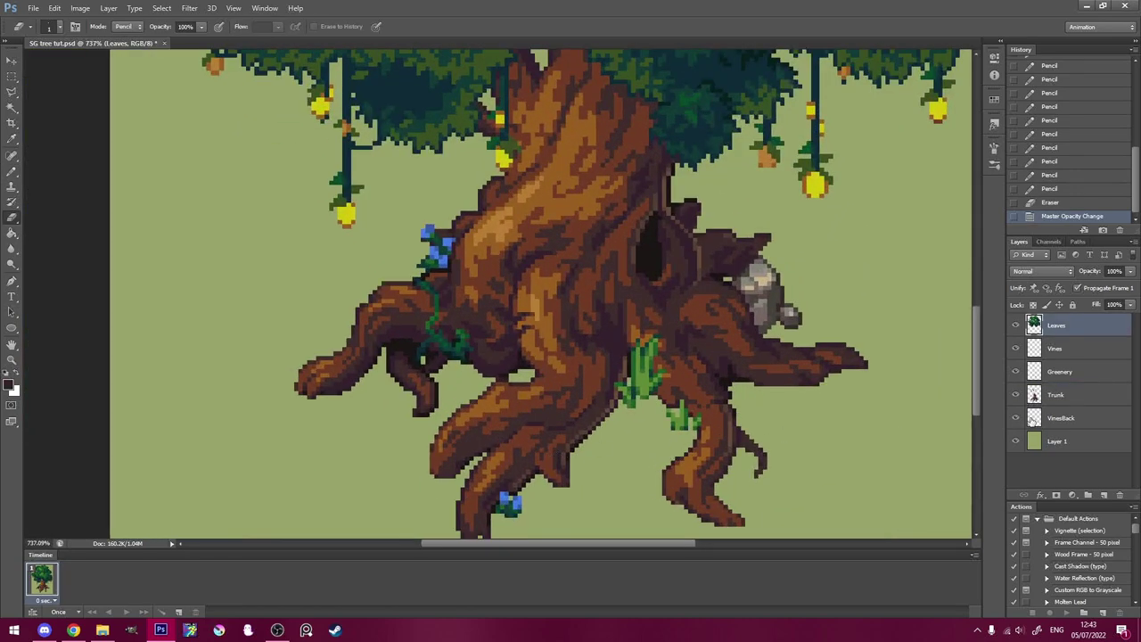
left_click(1052, 372)
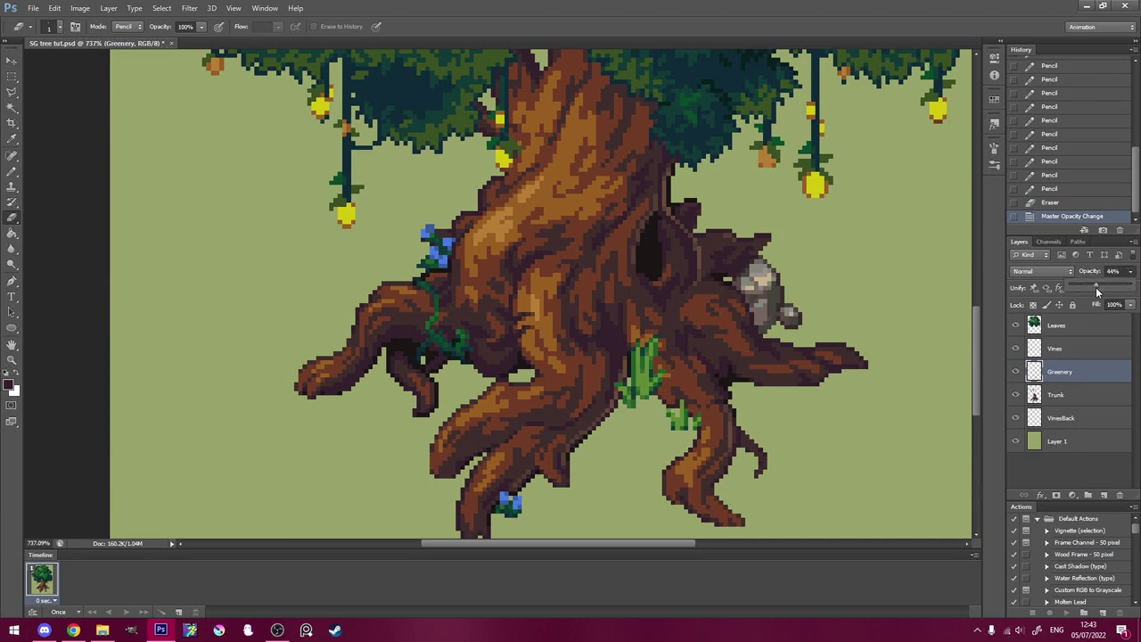
key("alt+bracketleft")
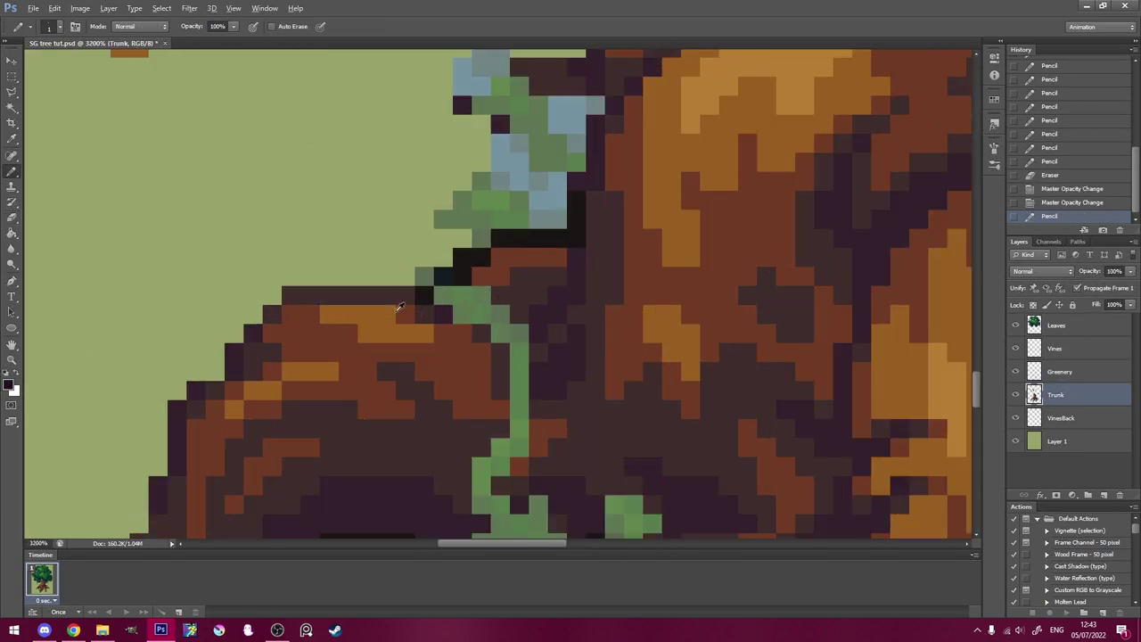
left_click(502, 331)
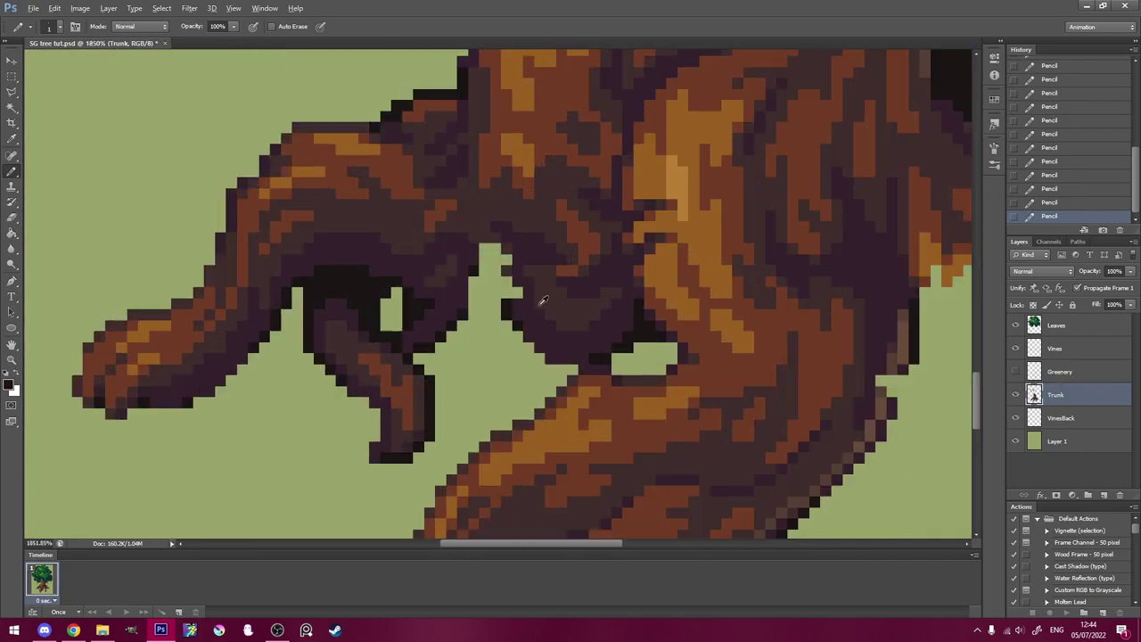
left_click(1012, 370)
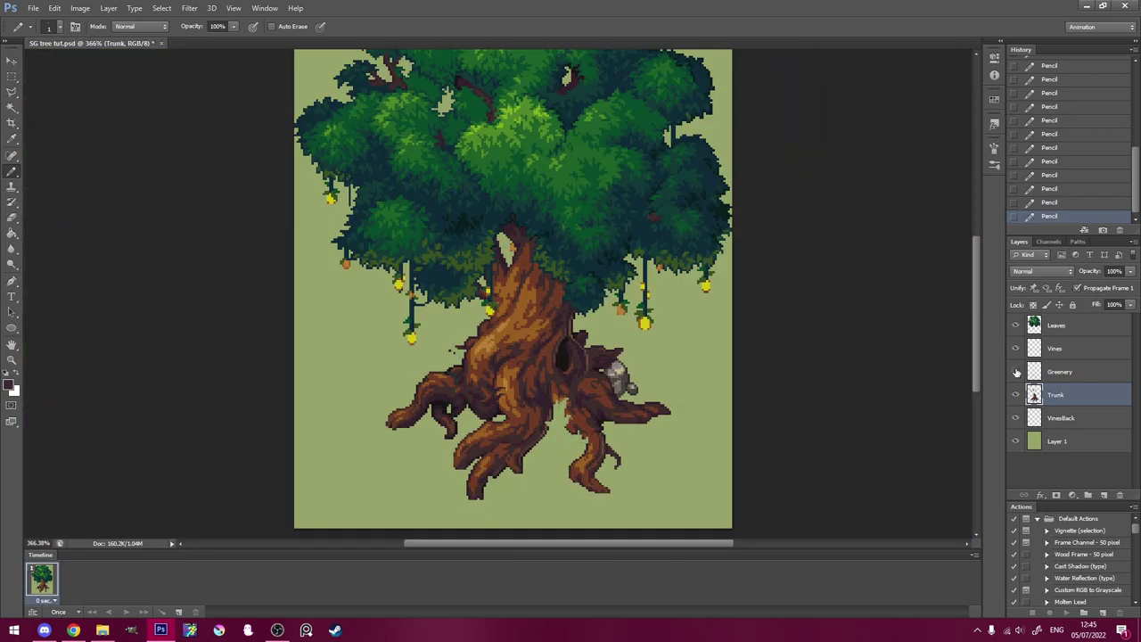
left_click(1015, 371)
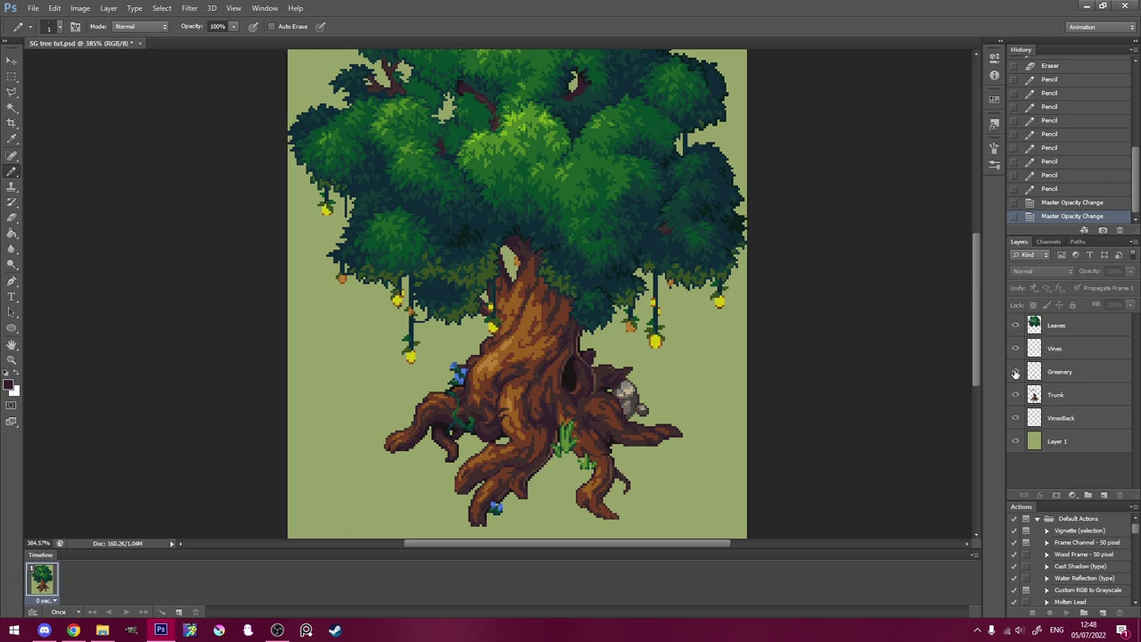
Step: Compare the finished trunk and roots with the Greenery layer hidden and shown
left_click(1015, 371)
left_click(1016, 371)
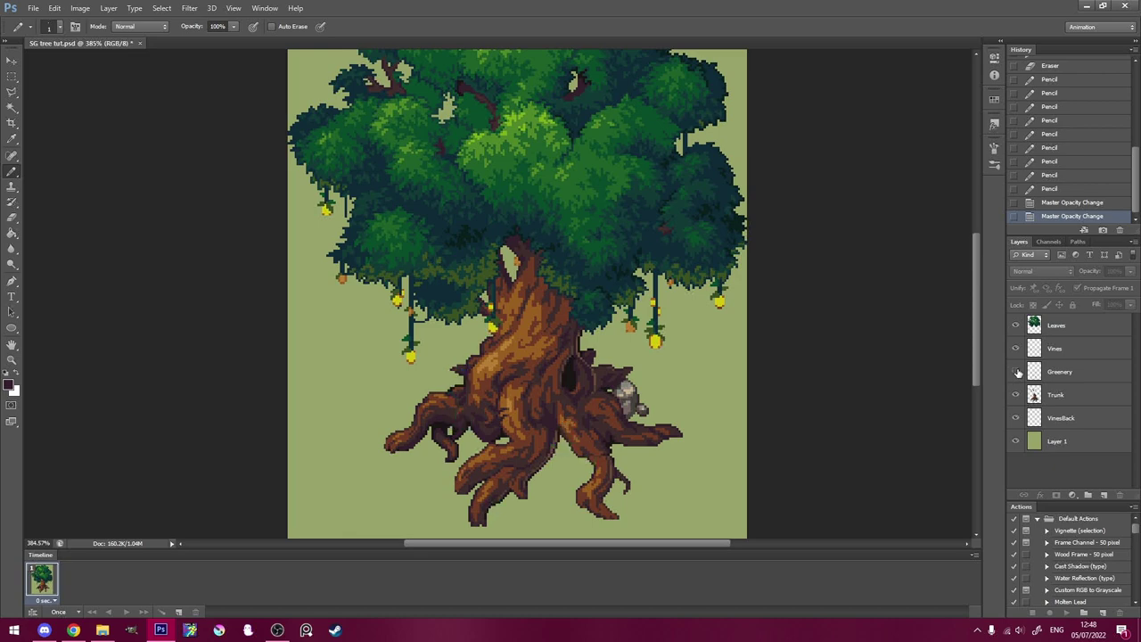
left_click(1016, 372)
left_click(1016, 371)
left_click(1016, 372)
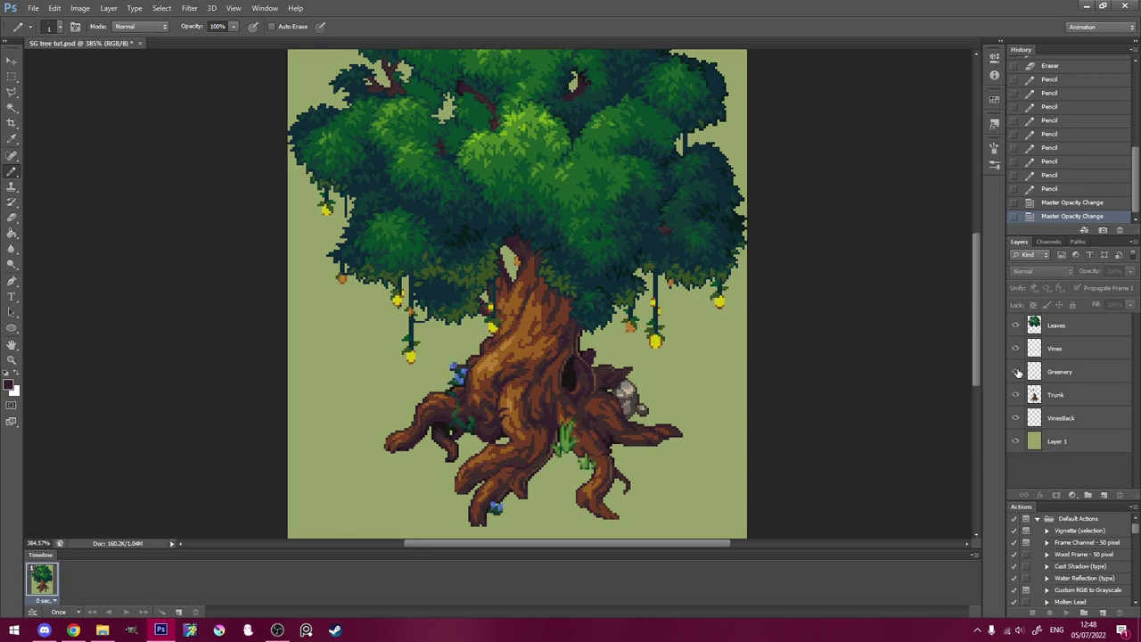
Step: Lower the Leaves layer's opacity to about 33% and make the Vines layer active for painting
left_click(1083, 326)
left_click_drag(1130, 271, 1080, 288)
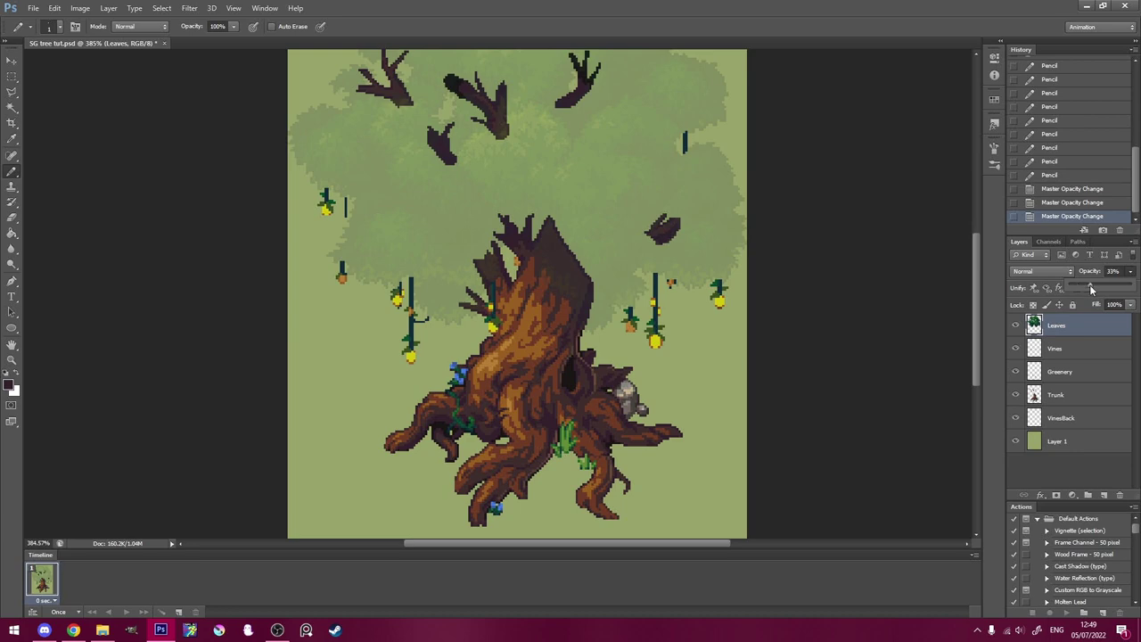
left_click(1049, 353)
scroll(296, 261, "up", 5)
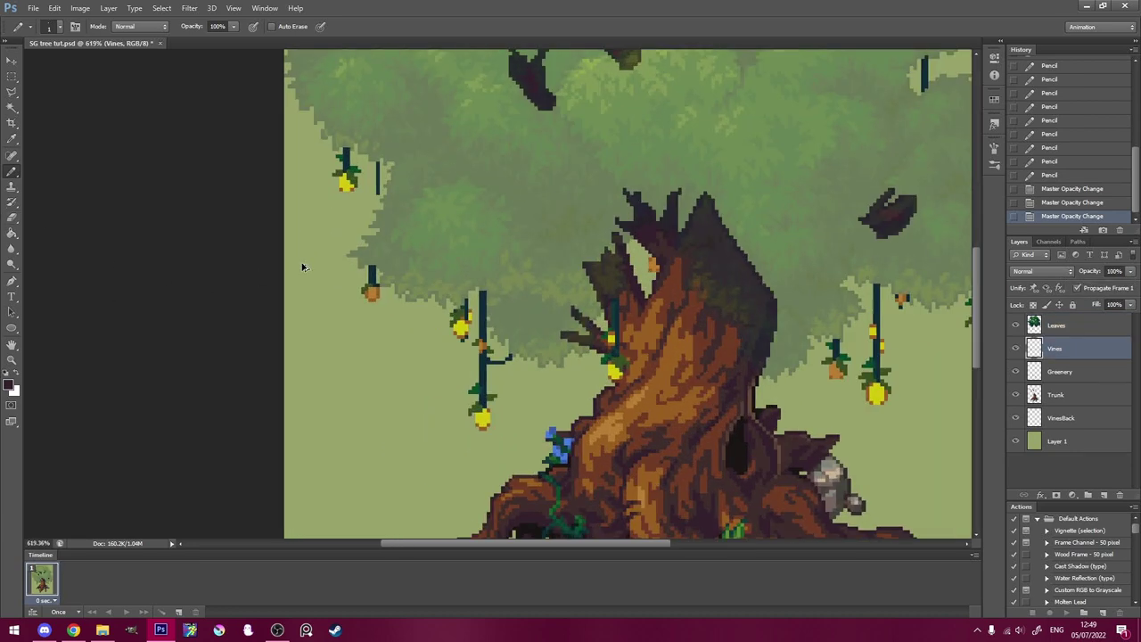
Step: Extend the side tendril of the long left vine upward with pencil strokes in a dark colour sampled from the vine
scroll(465, 294, "up", 8)
left_click(505, 294, "alt")
mouse_move(505, 285)
left_mouse_down()
mouse_move(504, 164)
mouse_move(512, 286)
left_mouse_up()
scroll(589, 481, "up", 4)
left_click_drag(563, 380, 576, 361)
left_click_drag(578, 361, 579, 334)
scroll(603, 382, "down", 18)
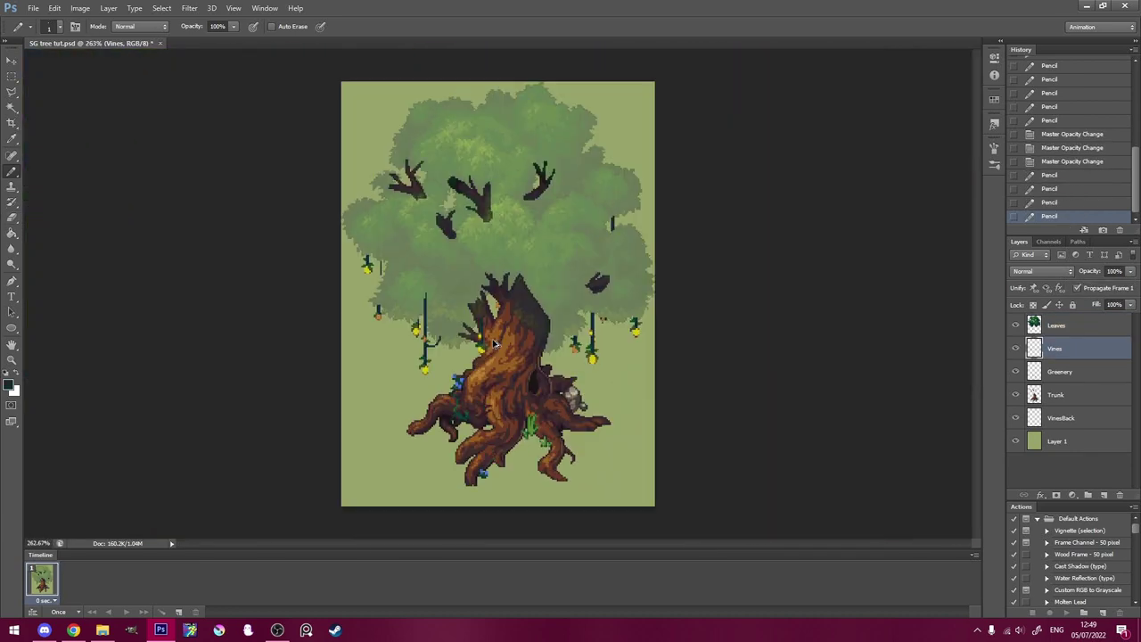
Step: Touch up the long left vine and its tendril with single pencil pixels, checking them against the whole tree
scroll(434, 341, "up", 15)
left_click(448, 377)
scroll(450, 352, "down", 15)
scroll(441, 337, "up", 8)
left_click(439, 337)
left_click(460, 371)
scroll(459, 383, "down", 7)
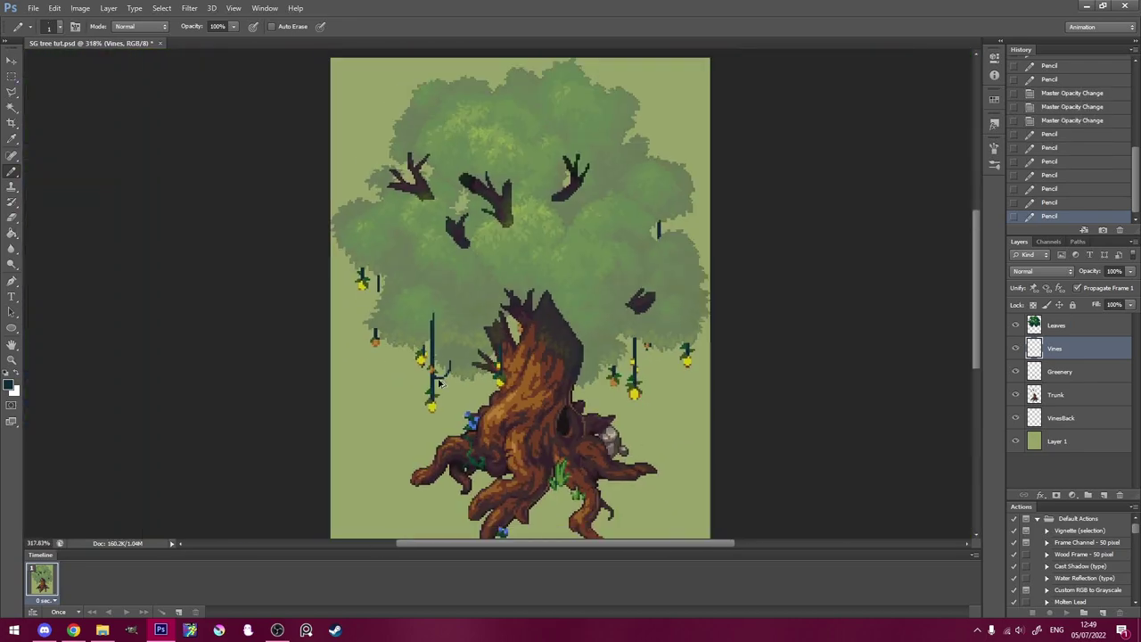
Step: Extend the leftmost yellow-fruited vine and the thin vine beside it up behind the leaves, toggling the Vines layer to check
scroll(439, 382, "up", 5)
left_click(294, 342)
scroll(294, 343, "down", 3)
scroll(391, 235, "up", 5)
left_click_drag(407, 264, 408, 186)
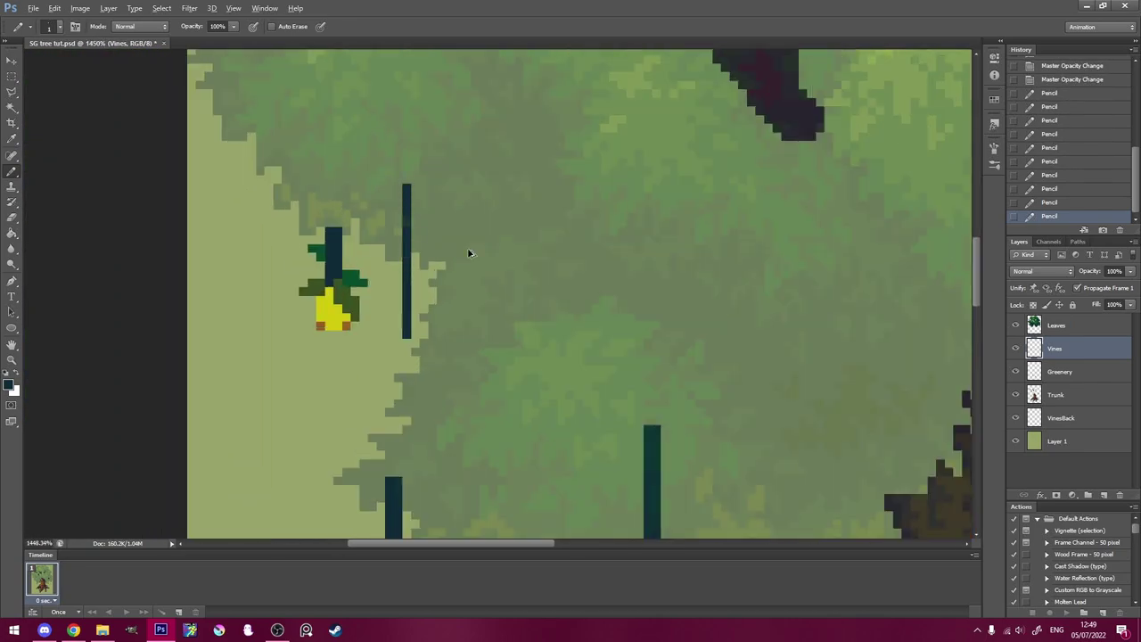
scroll(469, 252, "down", 5)
scroll(404, 243, "up", 5)
left_click_drag(454, 269, 450, 178)
scroll(415, 201, "down", 3)
left_click(1015, 348)
left_click(1016, 348)
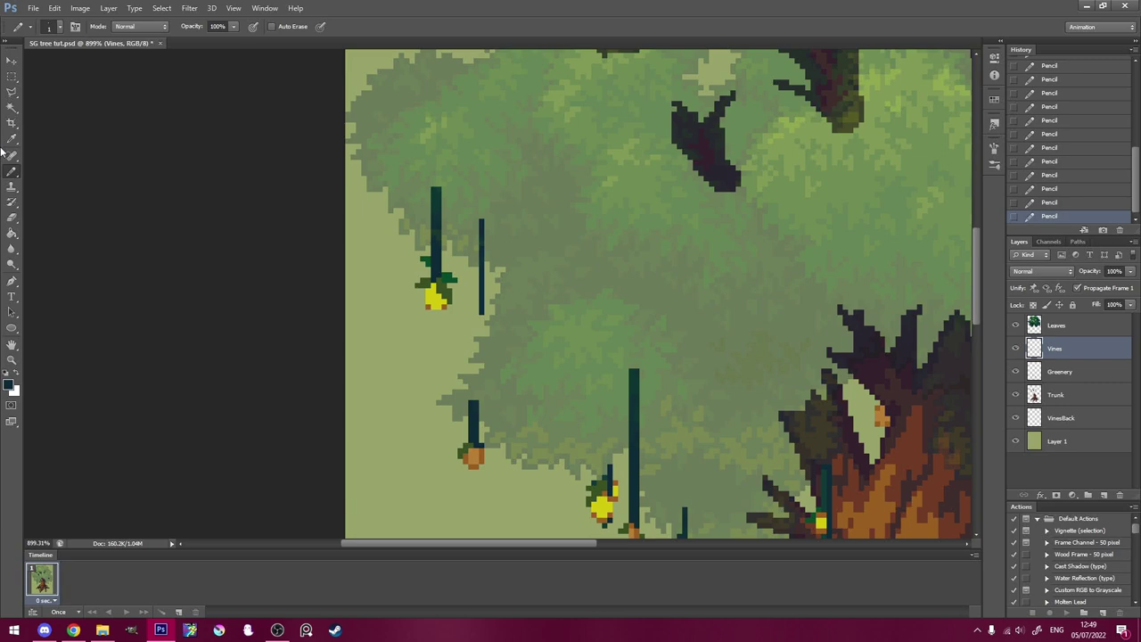
Step: Cut the marquee-selected part of the leftmost vine to a new layer and merge it into VinesBack, toggling Vines to check
left_click(12, 76)
left_click_drag(571, 162, 471, 250)
left_click_drag(401, 162, 462, 250)
right_click(463, 219)
left_click(519, 331)
left_click_drag(1057, 353, 1061, 426)
right_click(1068, 421)
left_click(1059, 431)
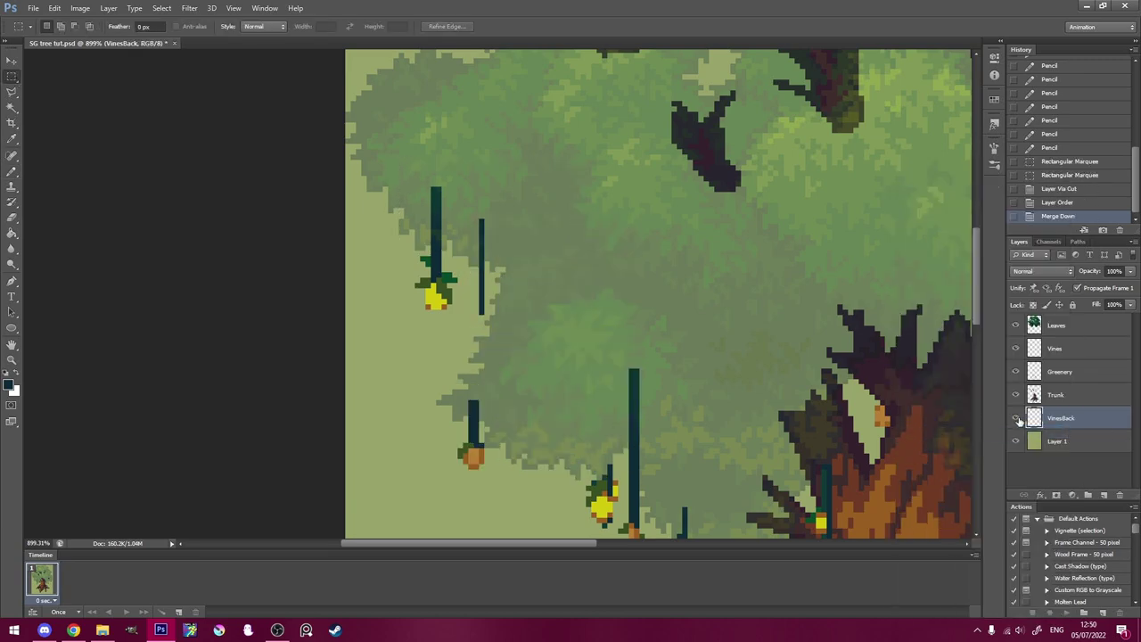
scroll(495, 238, "down", 4)
left_click(1015, 348)
left_click(1015, 349)
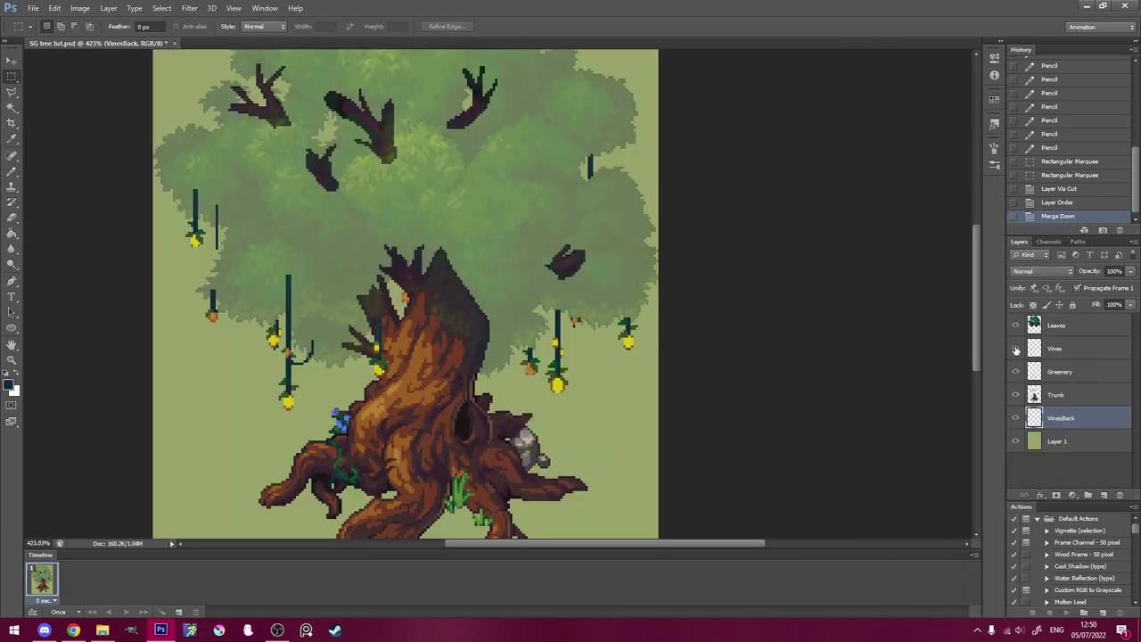
Step: Finish extending the vines on the Vines layer and compare the tree with the Leaves layer hidden and shown
left_click(1062, 354)
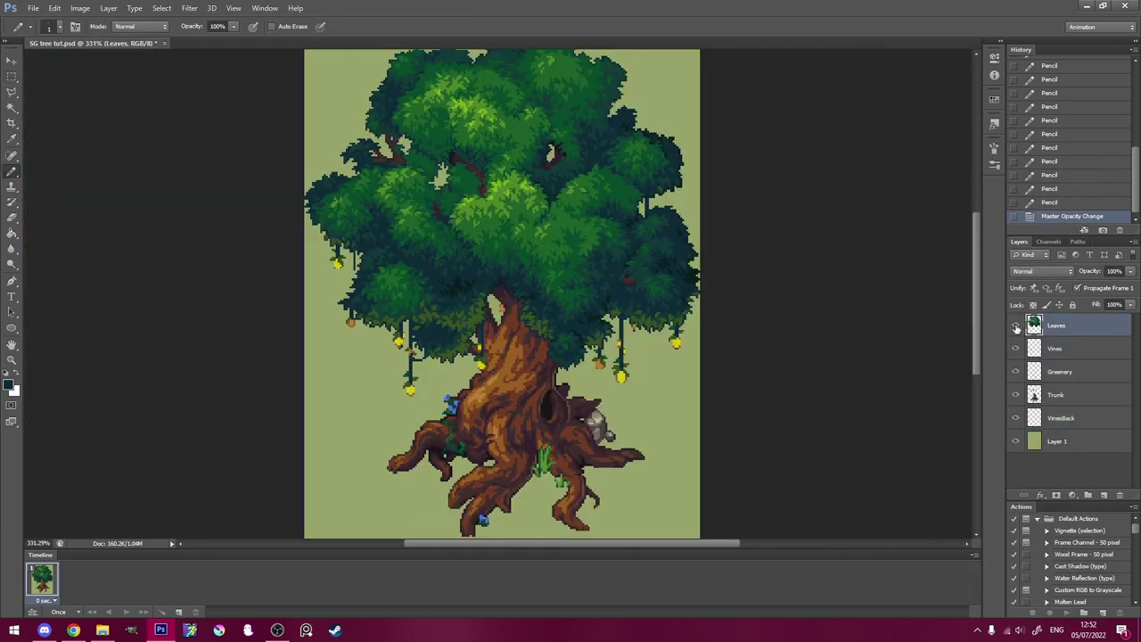
left_click(1015, 326)
left_click(1015, 327)
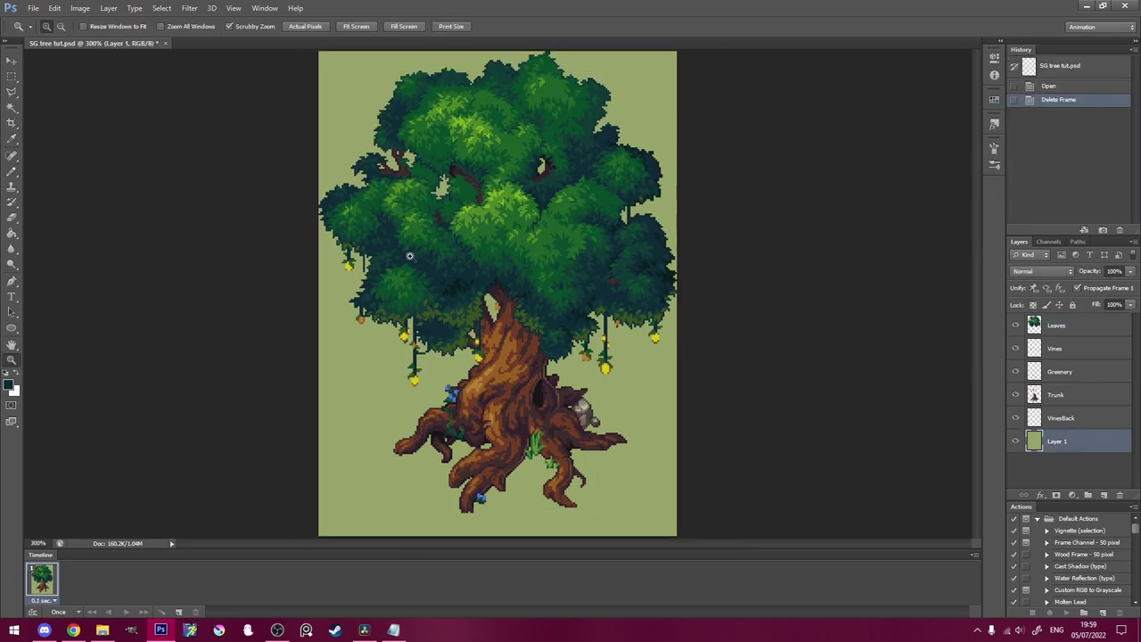
Step: On the Trunk layer, pencil a small patch of sampled leaf green behind the left canopy with the Leaves layer hidden
scroll(439, 266, "up", 6)
key("alt+bracketright")
key("alt+bracketright")
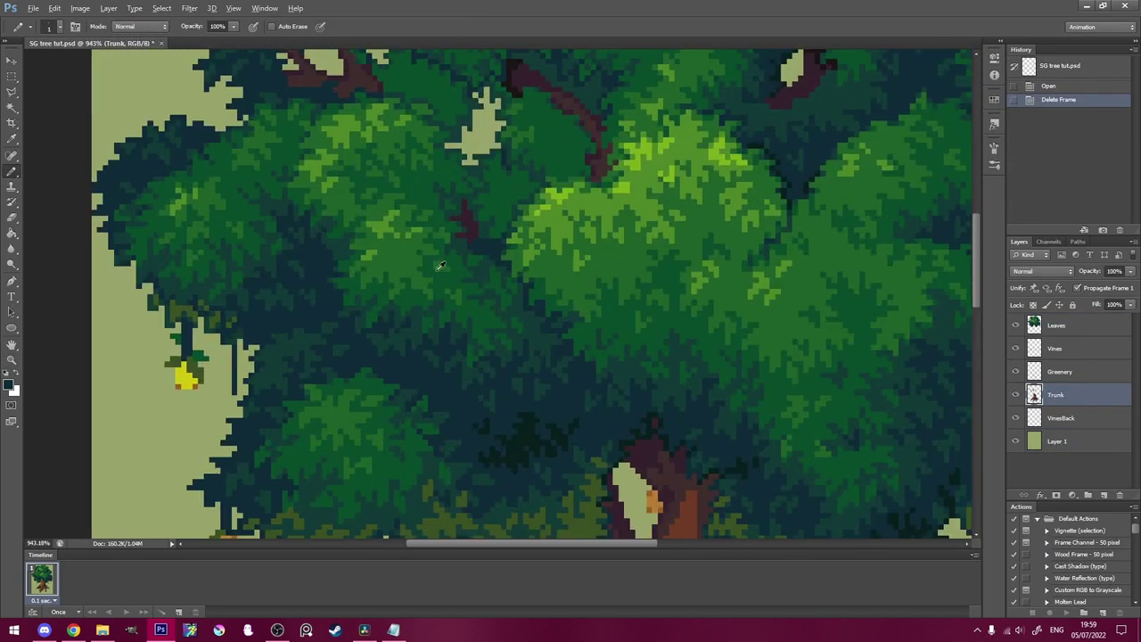
left_click(441, 266, "alt")
left_click(1016, 325)
left_click_drag(457, 320, 476, 335)
left_click(1016, 326)
left_click(1015, 325)
scroll(466, 332, "up", 6)
left_click(494, 321)
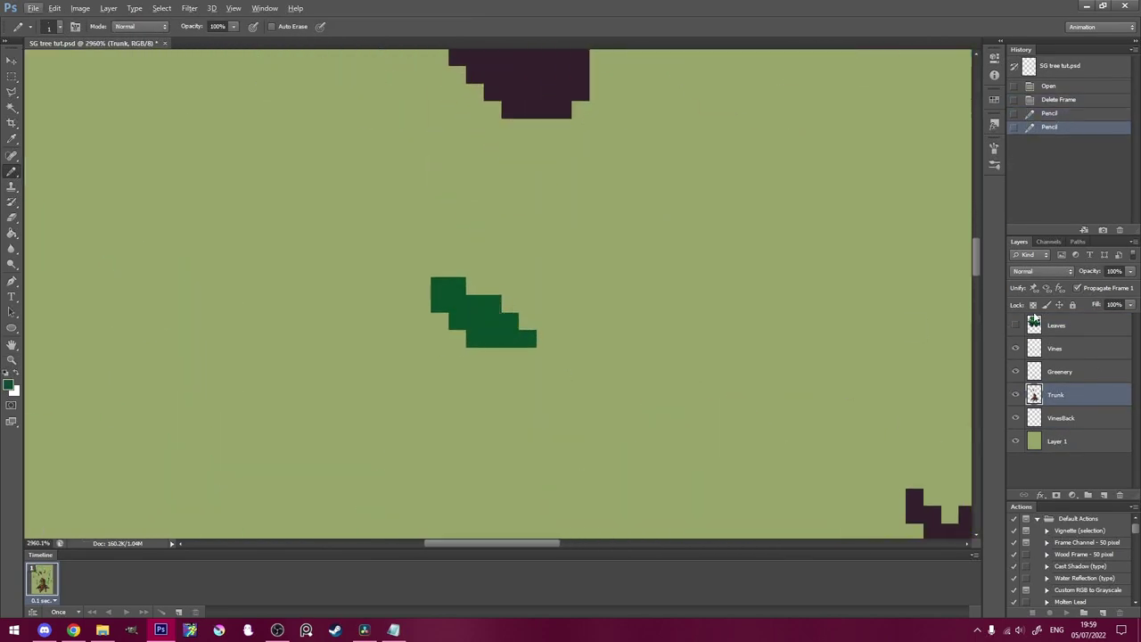
Step: Sample another leaf colour, add pixels of it to the green patch on the Trunk layer, and toggle Leaves to check coverage
left_click(1015, 325)
left_click(509, 305, "alt")
left_click(1015, 325)
left_click(474, 330)
left_click(474, 330)
left_click(474, 330)
scroll(474, 329, "down", 8)
scroll(445, 316, "up", 3)
scroll(446, 315, "down", 3)
left_click(1015, 325)
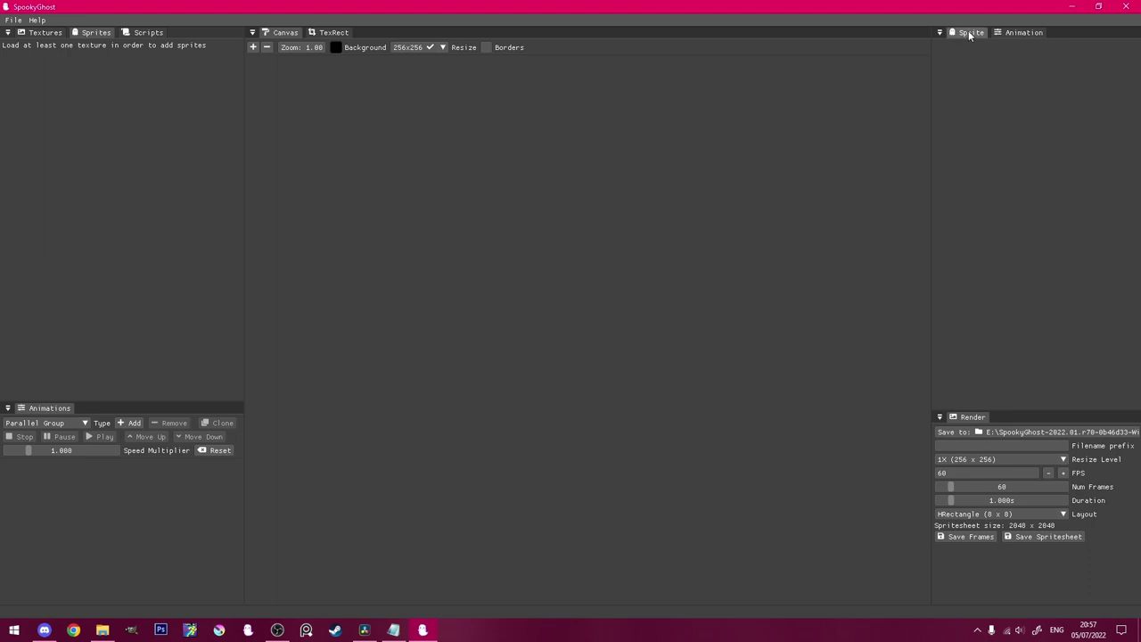
Step: In SpookyGhost, dock the Sprite panel with Render, order it before Render, and bring it to the front
left_click_drag(966, 30, 1016, 419)
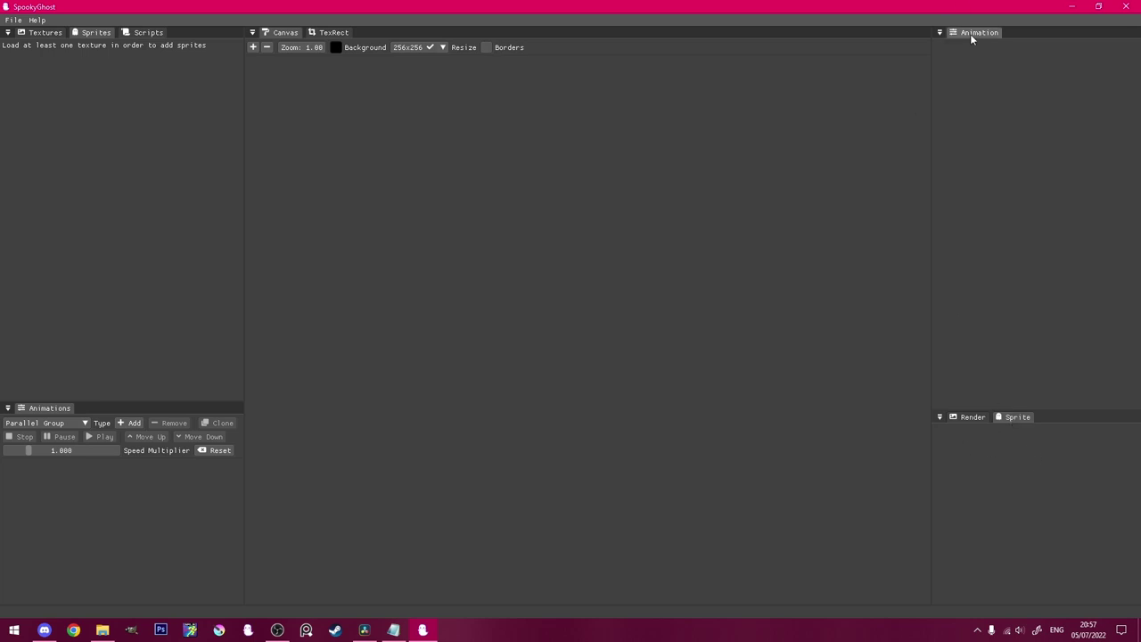
left_click_drag(972, 420, 1034, 419)
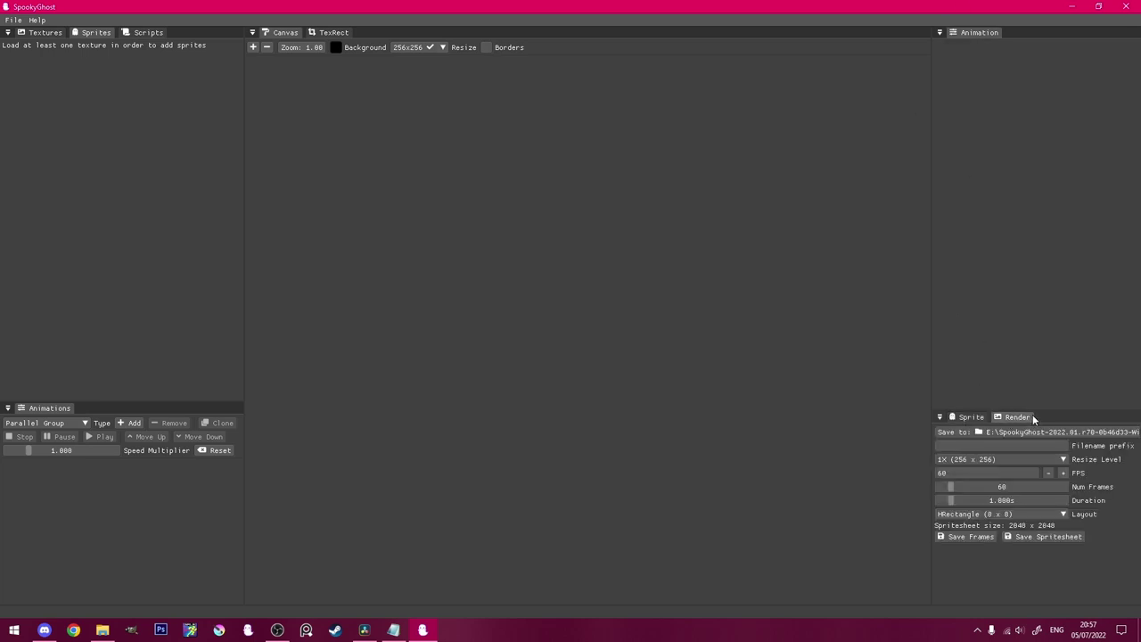
left_click(972, 420)
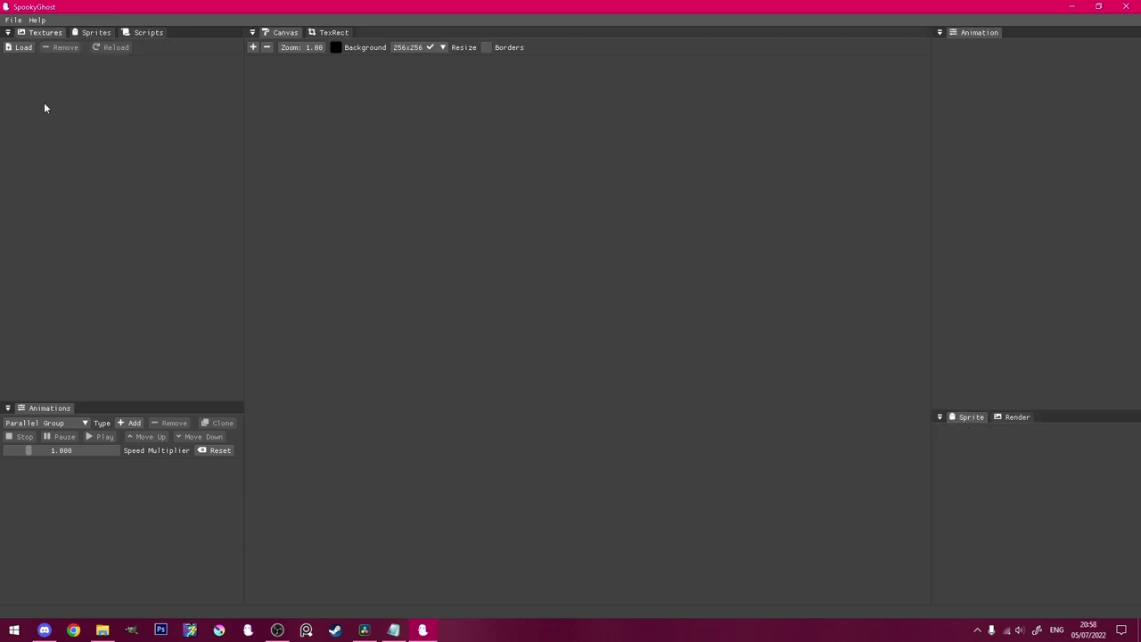
Step: Load 00.png from the Tree Layers folder as a texture
left_click(22, 47)
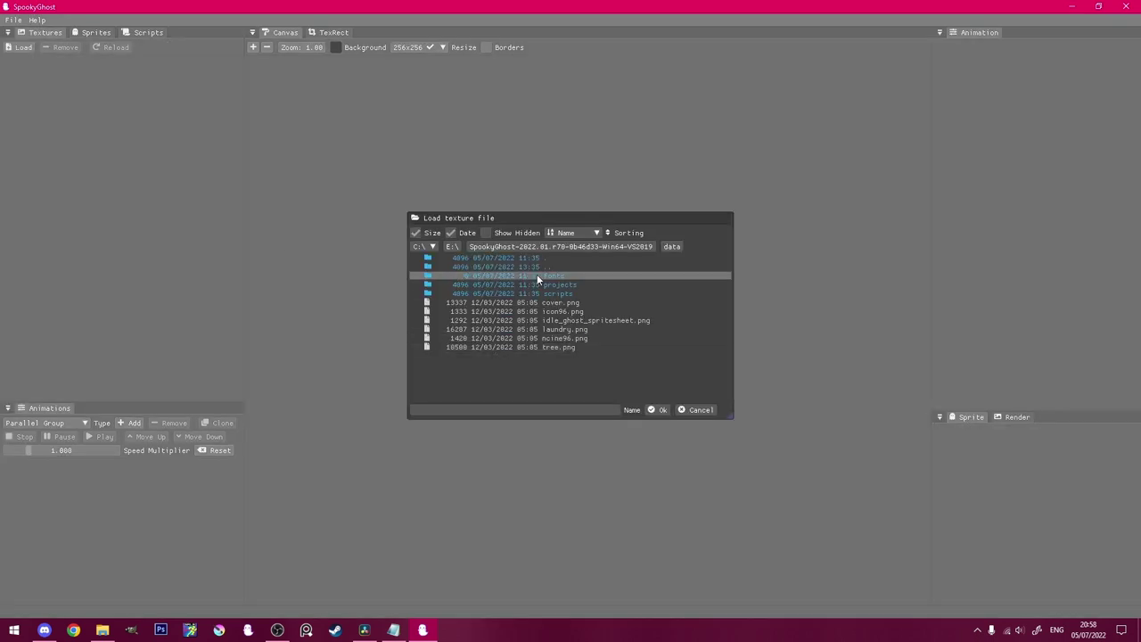
left_click(555, 247)
left_click(541, 266)
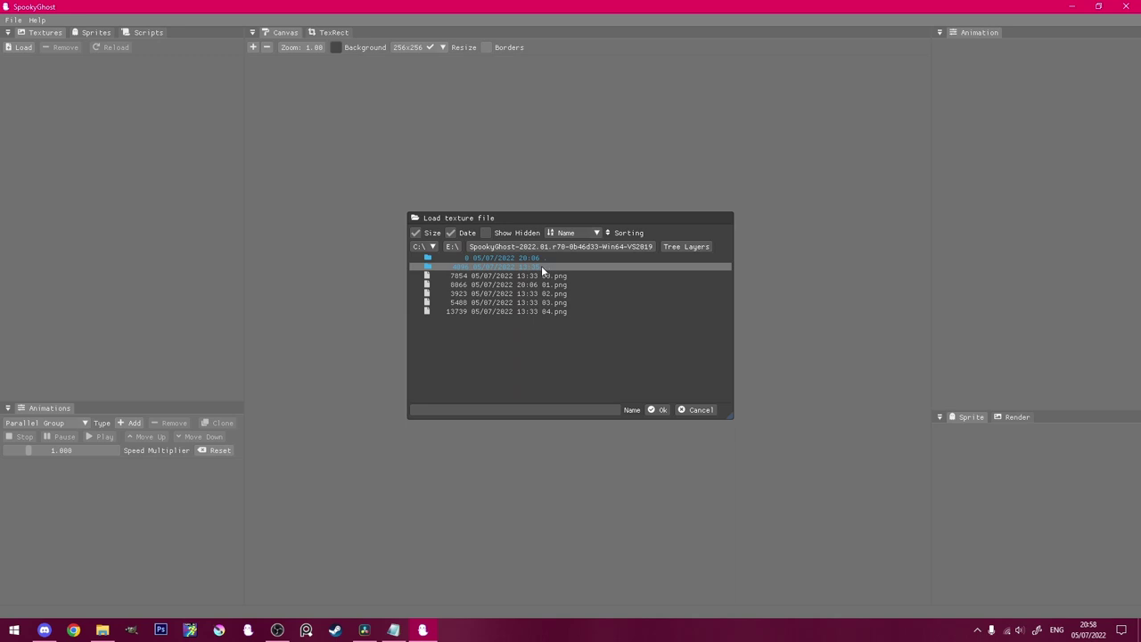
left_click(536, 276)
left_click(657, 409)
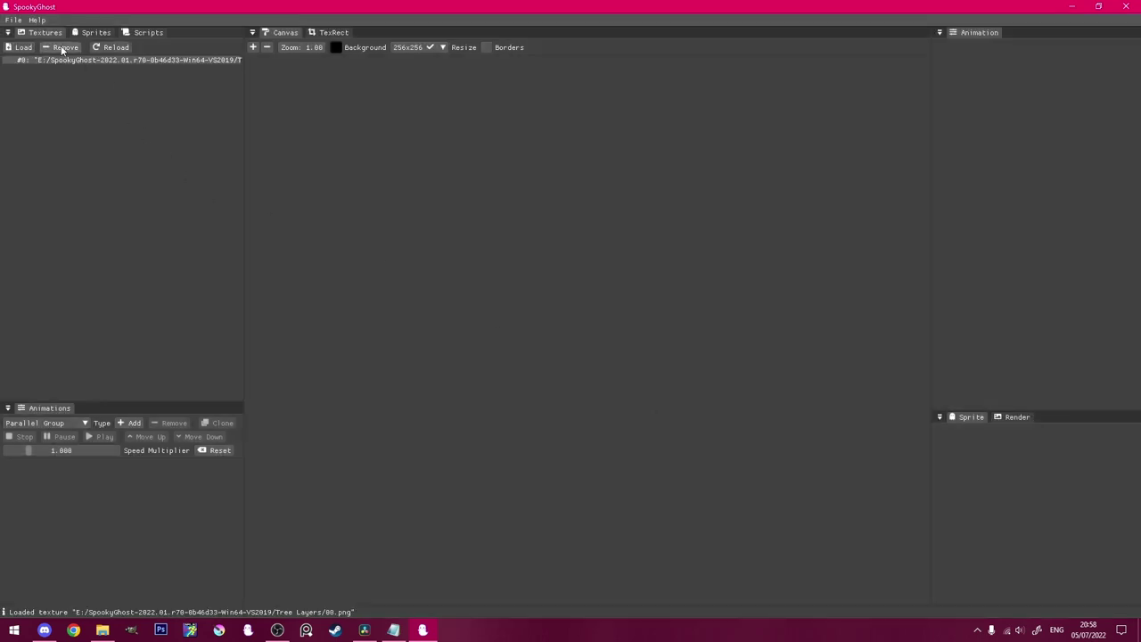
Step: Load 01.png from the Tree Layers folder as a texture
left_click(23, 47)
left_click(561, 247)
left_click(562, 275)
left_click(553, 285)
left_click(658, 409)
Step: Load 02.png from the Tree Layers folder as a texture
left_click(23, 48)
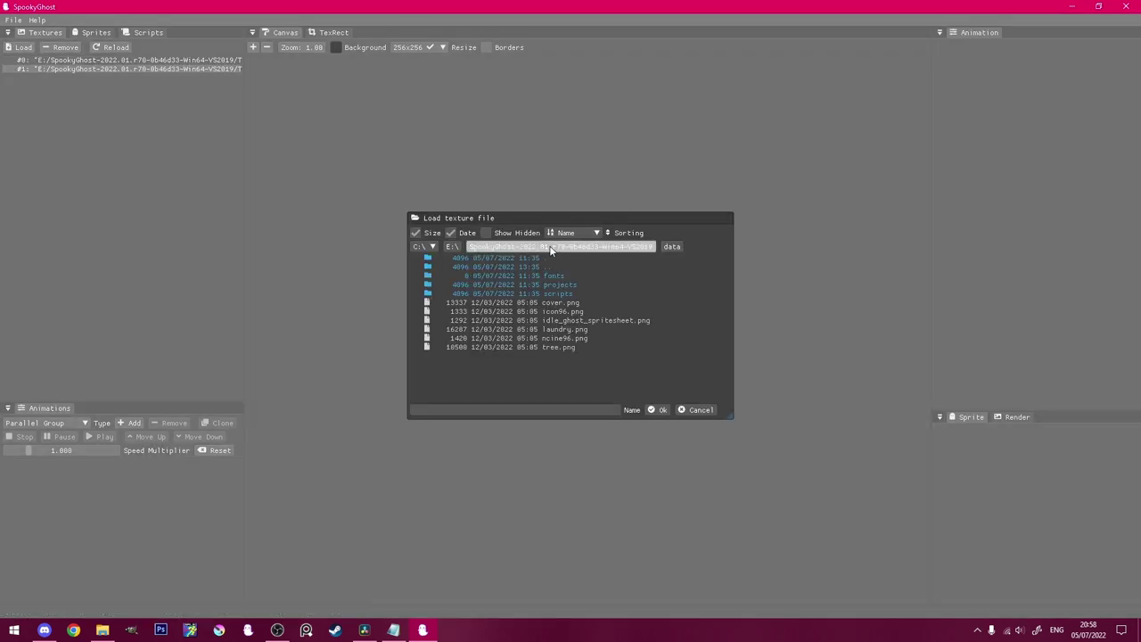
left_click(551, 247)
left_click(562, 276)
left_click(554, 293)
left_click(657, 409)
Step: Load 03.png from the Tree Layers folder as a texture
left_click(23, 48)
left_click(557, 246)
left_click(557, 275)
left_click(559, 302)
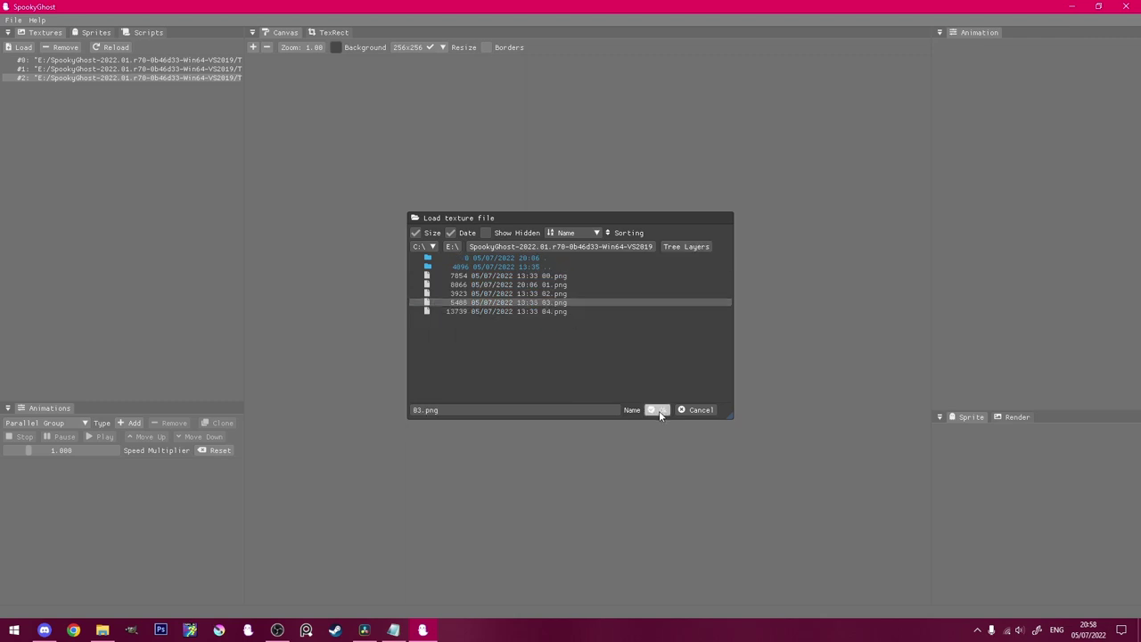
left_click(658, 409)
Step: Load 04.png from the Tree Layers folder as a texture
left_click(21, 47)
left_click(561, 247)
double_click(553, 290)
left_click(567, 312)
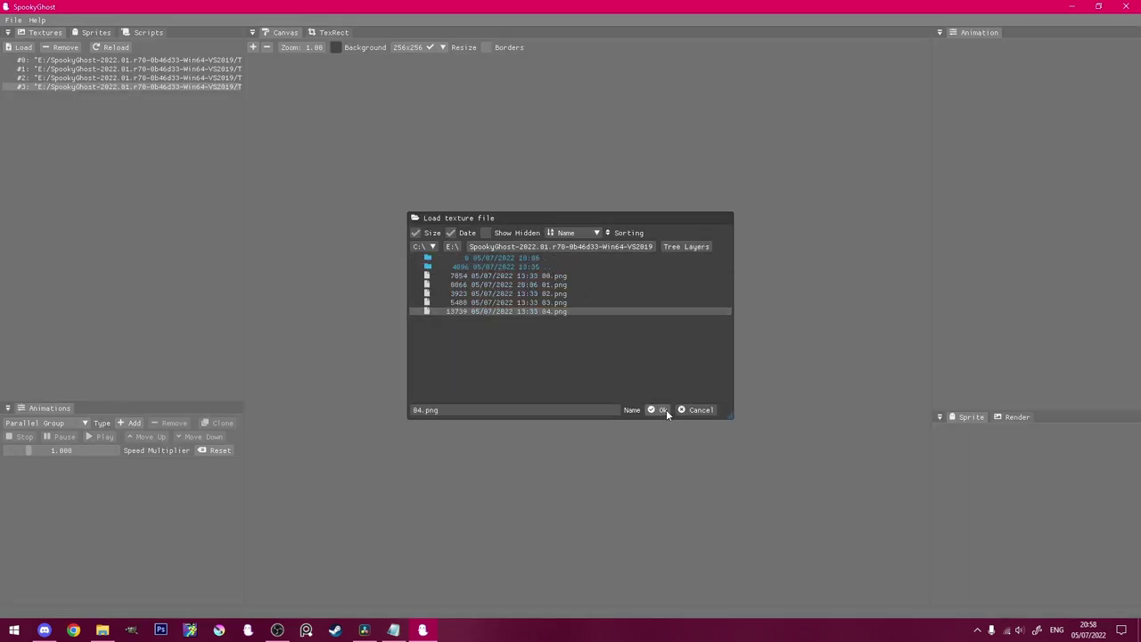
left_click(663, 410)
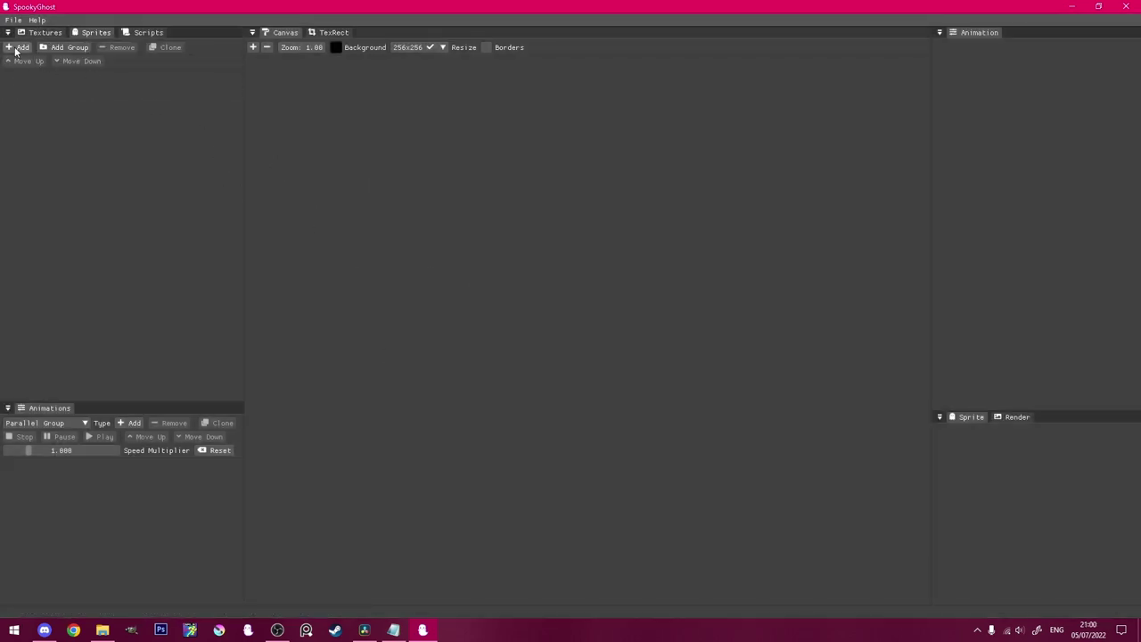
Step: Add a sprite, assign it the 00.png texture, and review the list of available textures
left_click(23, 47)
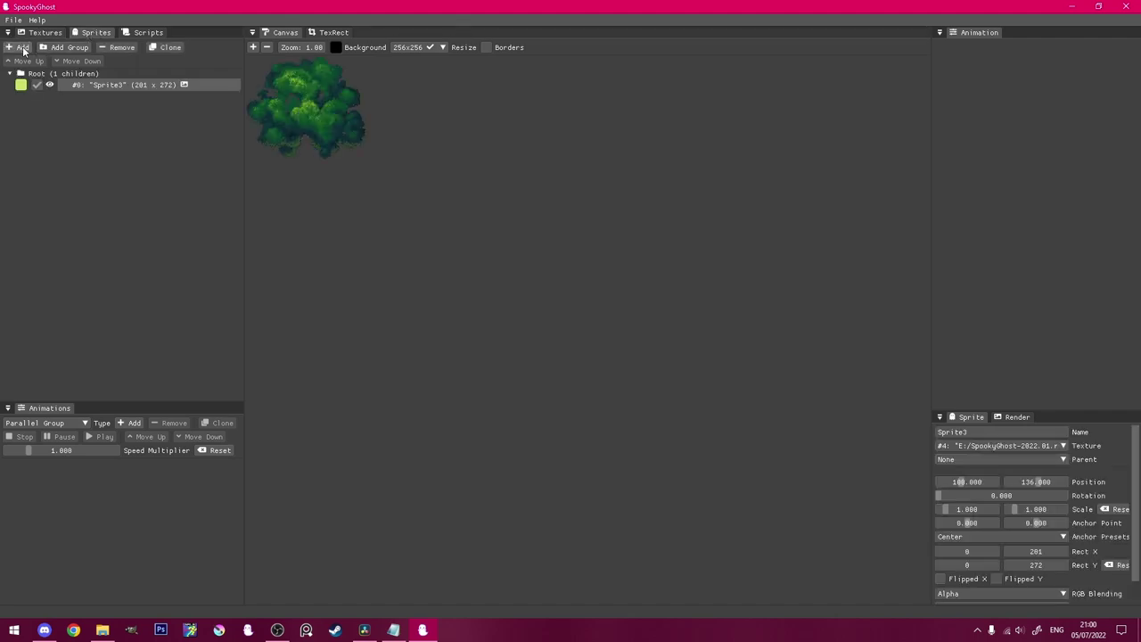
left_click(968, 448)
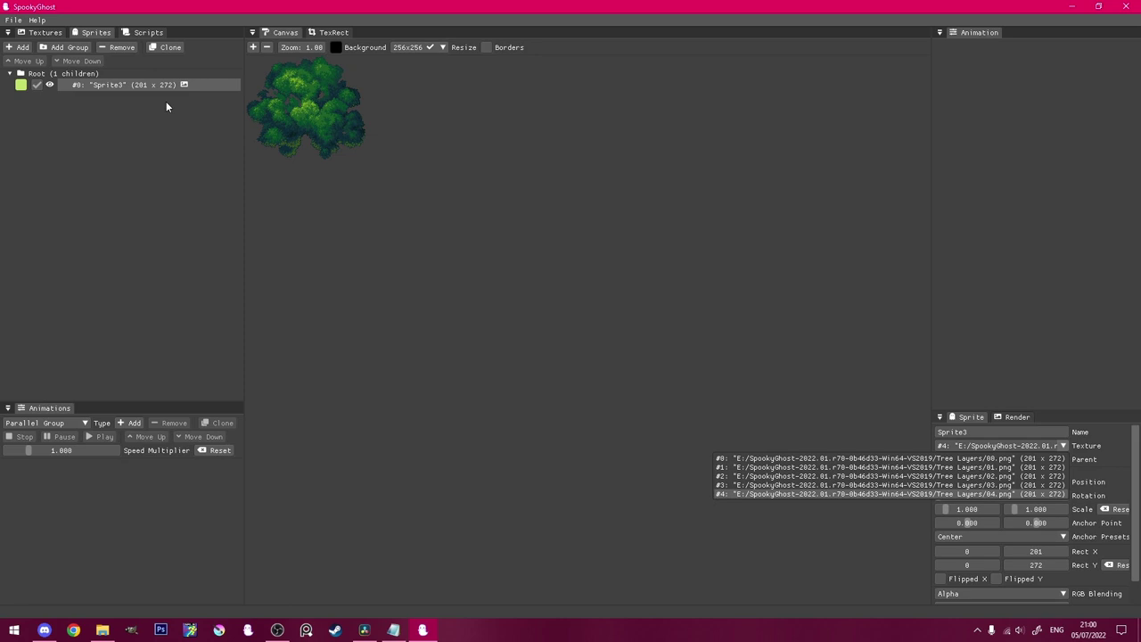
left_click(940, 458)
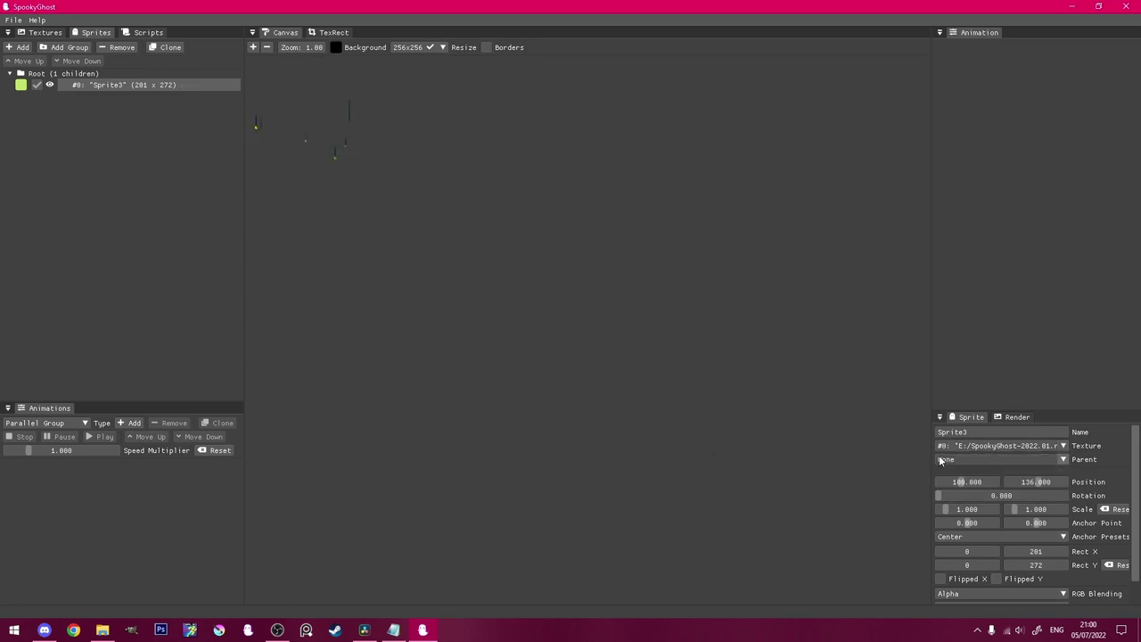
left_click(983, 447)
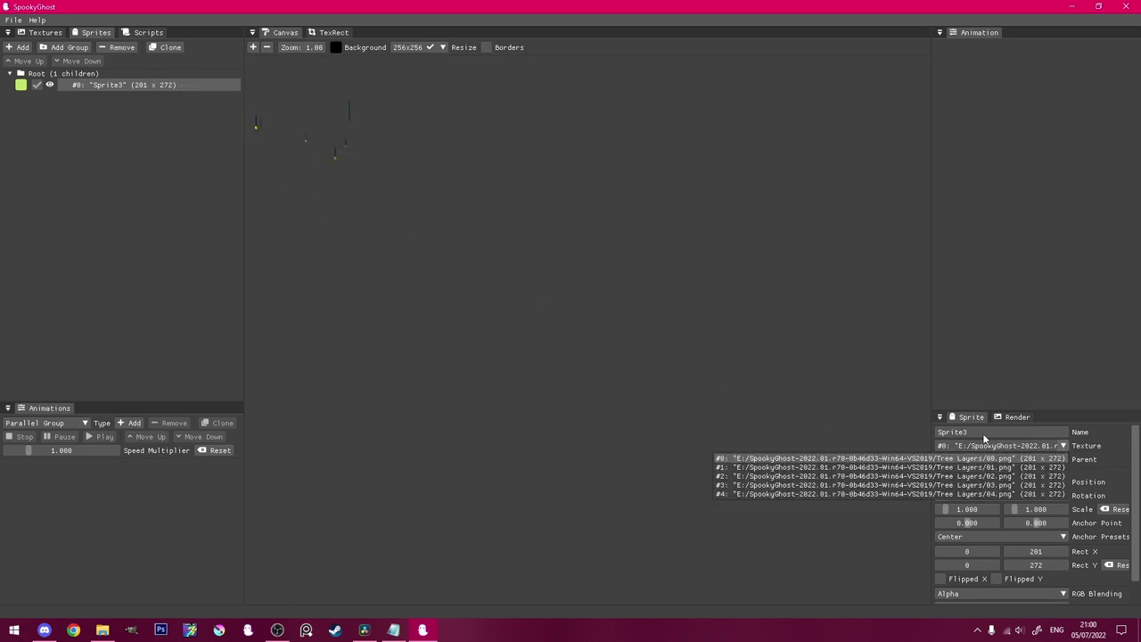
Step: Rename the first sprite VinesBack, and add a second sprite named Trunk that uses the 01.png texture
left_click(984, 438)
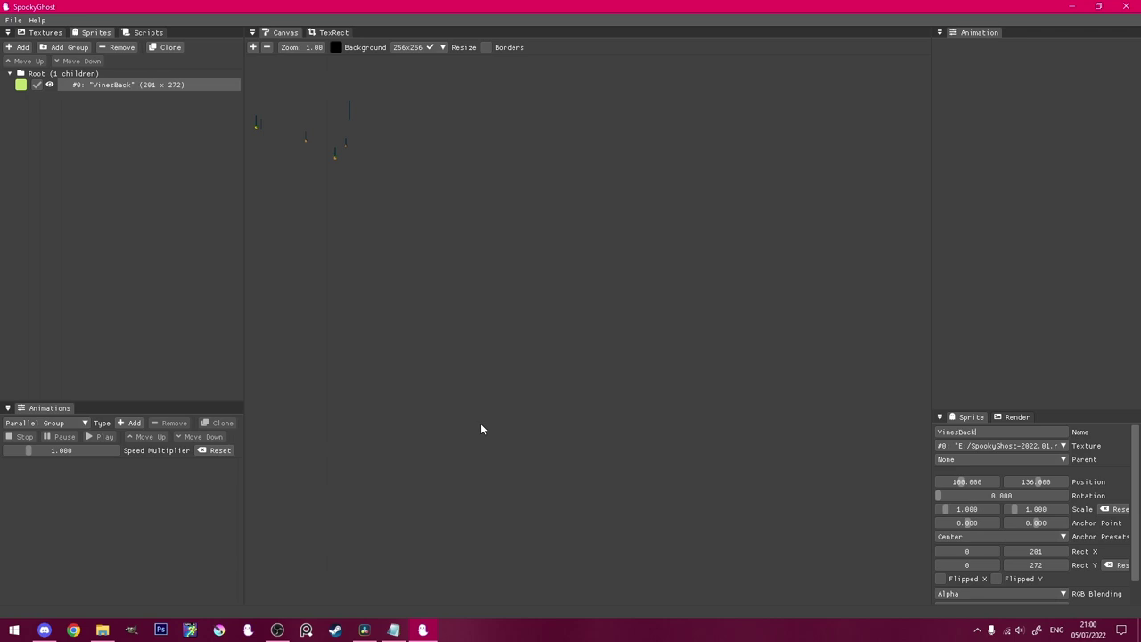
left_click(21, 49)
left_click(962, 447)
left_click(962, 470)
key("Tab")
type("Trun")
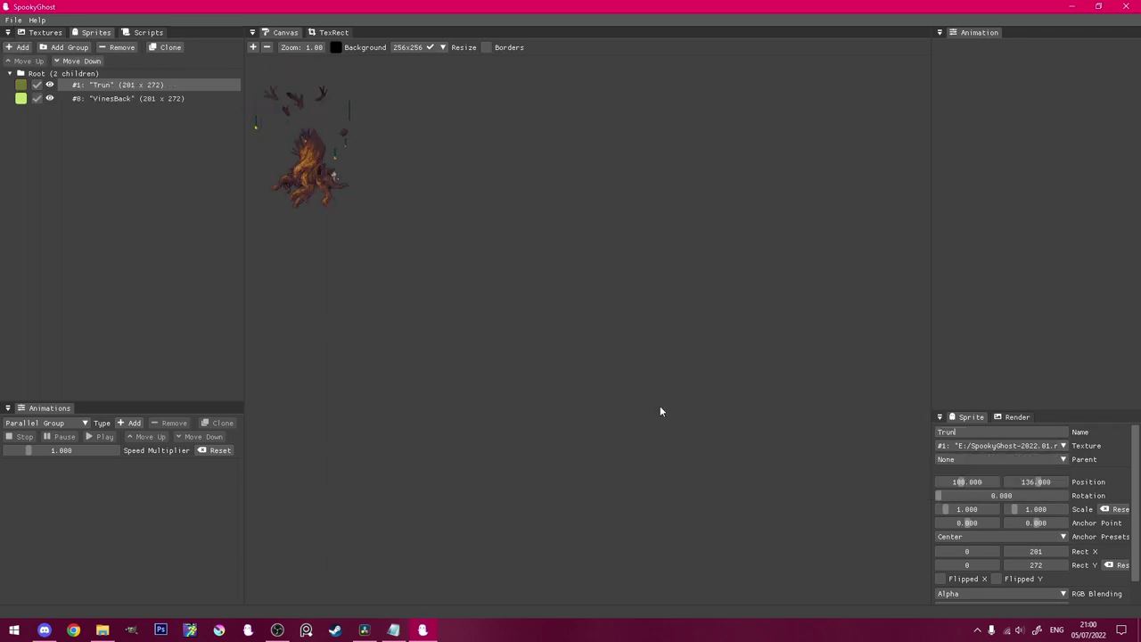
type("k")
Step: Add a sprite with the 02.png texture and name it Greenery
left_click(21, 47)
left_click(998, 444)
left_click(981, 475)
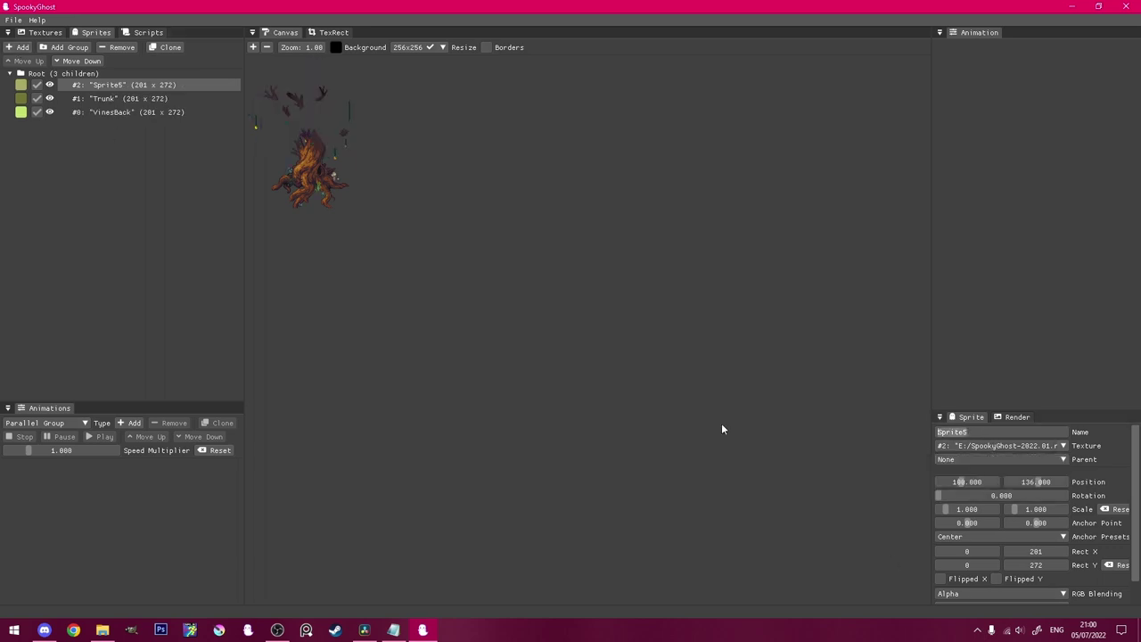
type("Greenery")
Step: Add a sprite with the 03.png texture and name it VinesFront
left_click(20, 47)
left_click(998, 445)
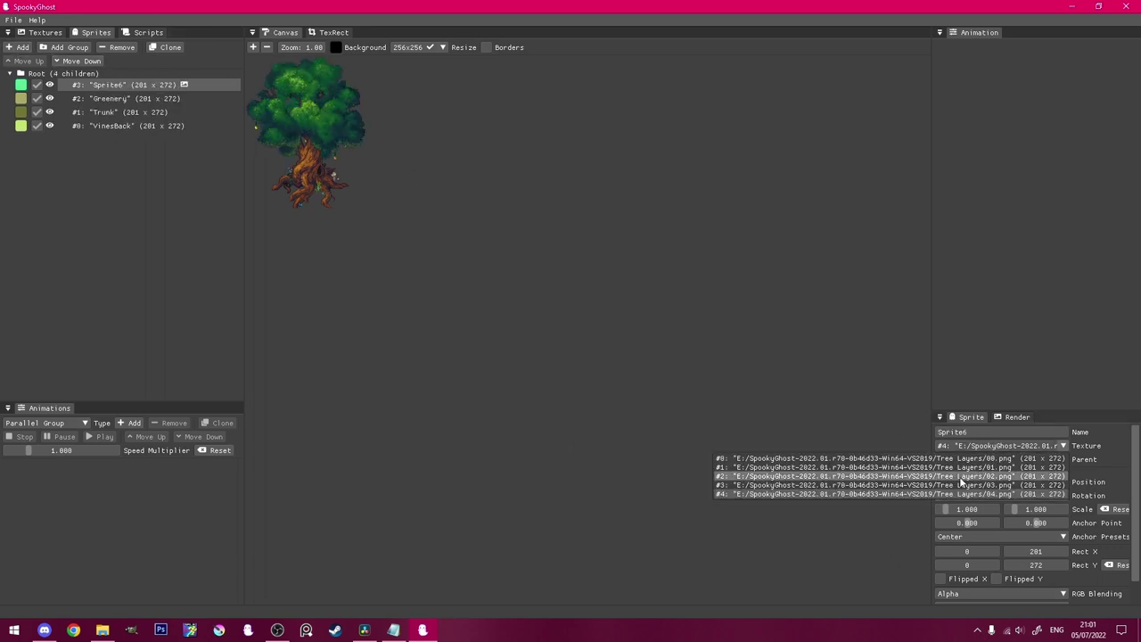
left_click(961, 485)
left_click(958, 447)
left_click(959, 447)
left_click_drag(973, 433, 608, 408)
type("VinesFront")
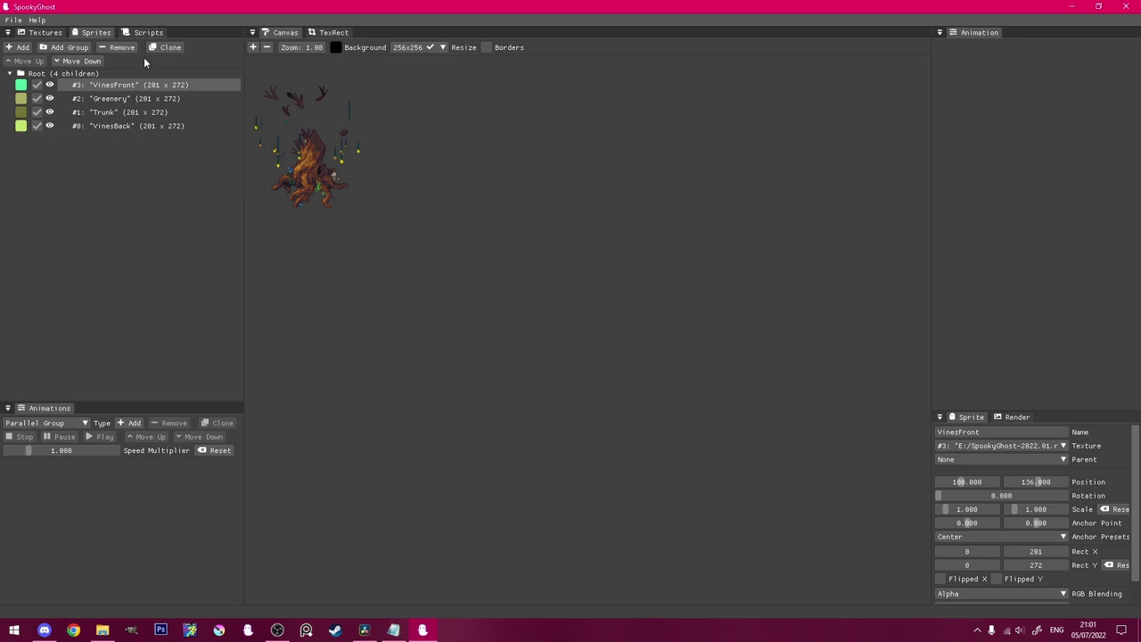
Step: Add a sprite with the 04.png texture and name it Leaves
left_click(21, 48)
left_click(998, 445)
left_click(962, 496)
left_click(981, 431)
type("Leaves")
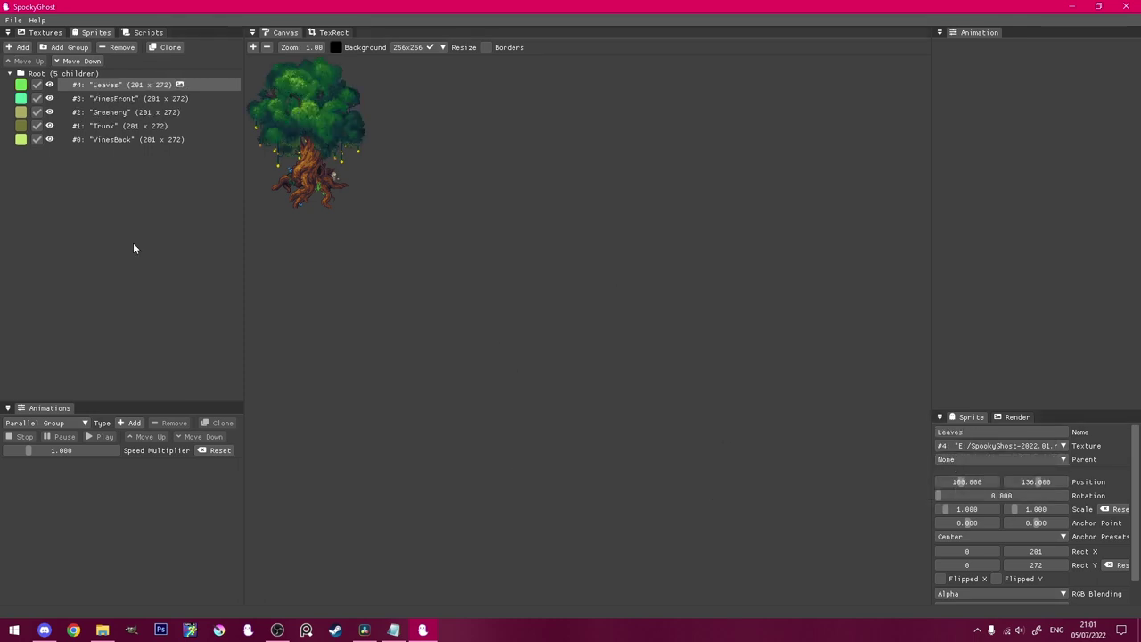
Step: Resize the canvas to a custom 300 x 300 and show its borders
left_click(254, 49)
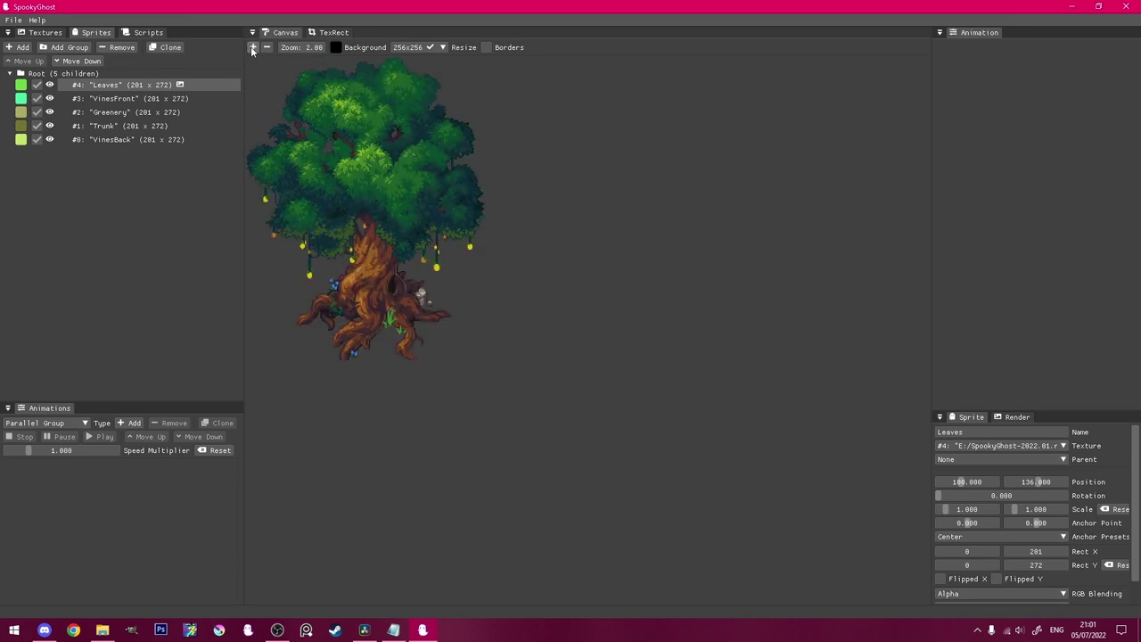
left_click(443, 47)
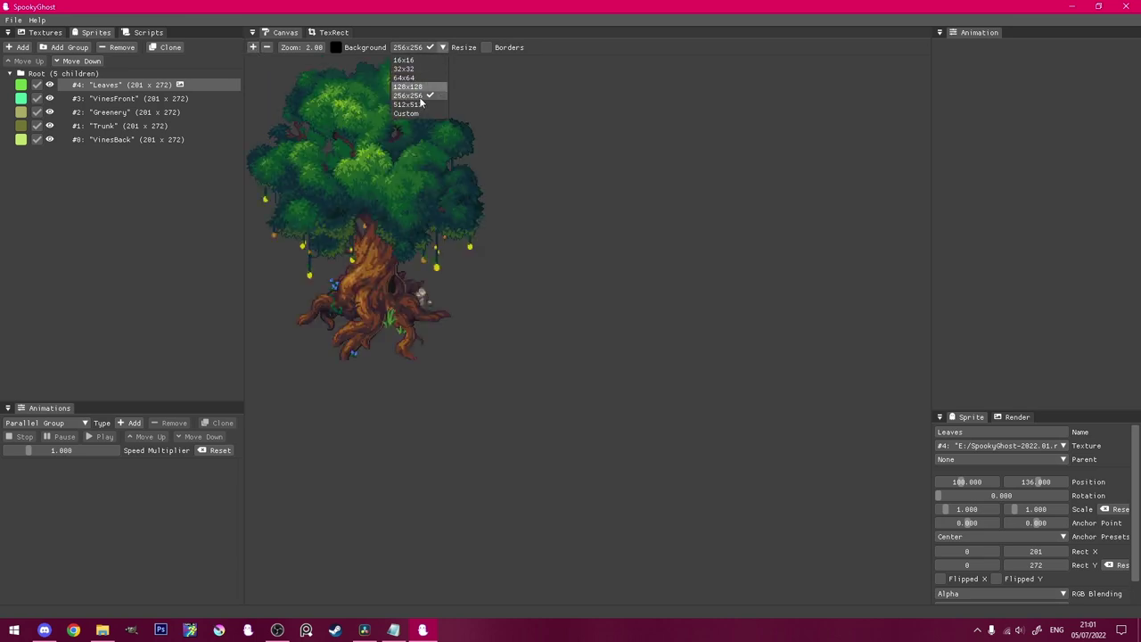
left_click(419, 114)
double_click(464, 48)
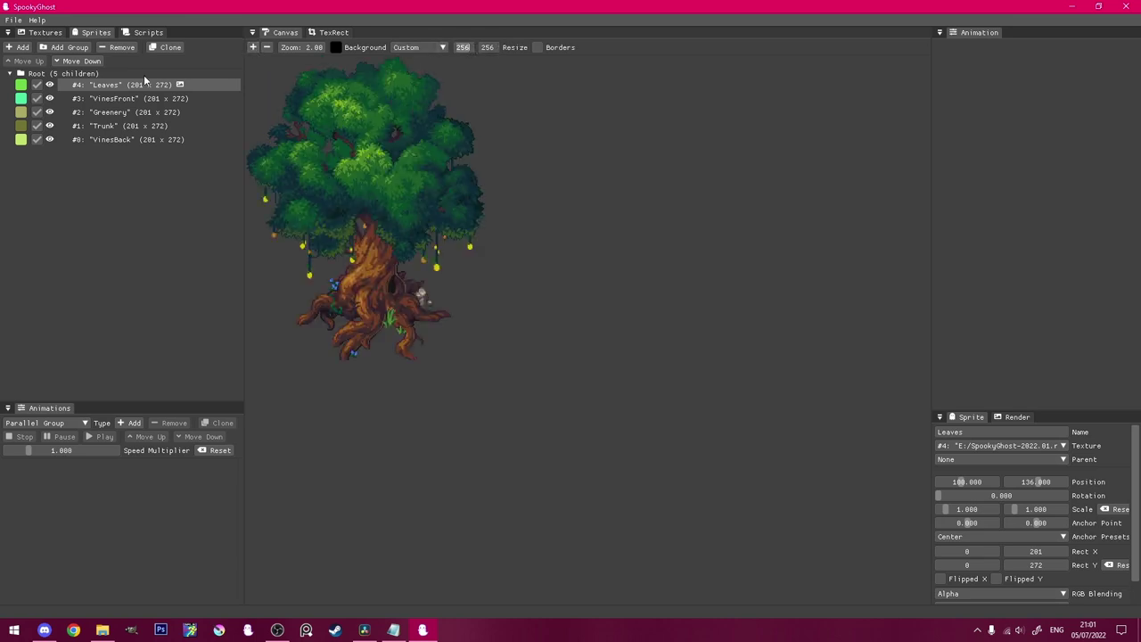
type("300")
key("Tab")
type("300")
key("Return")
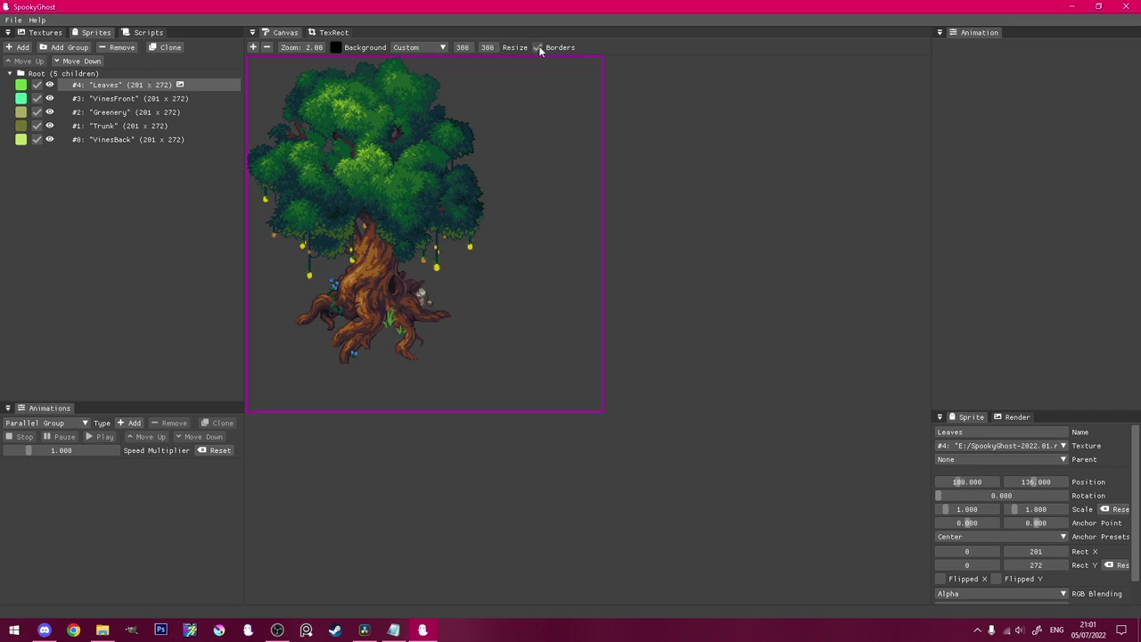
Step: Set Trunk as the parent of the VinesBack and Greenery sprites
left_click(140, 139)
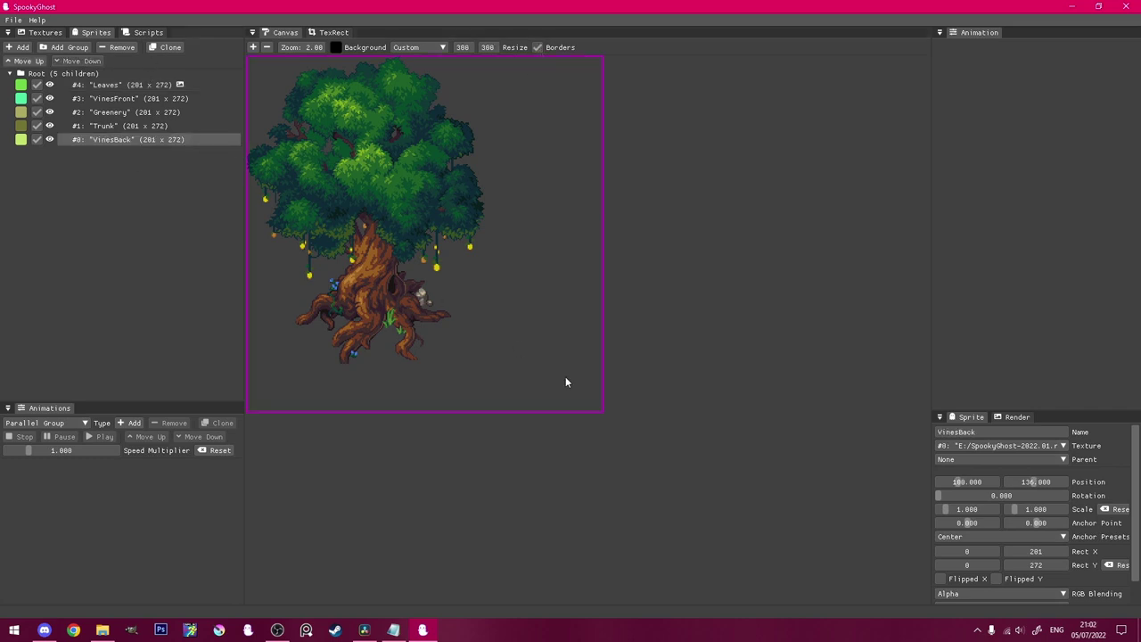
left_click(991, 459)
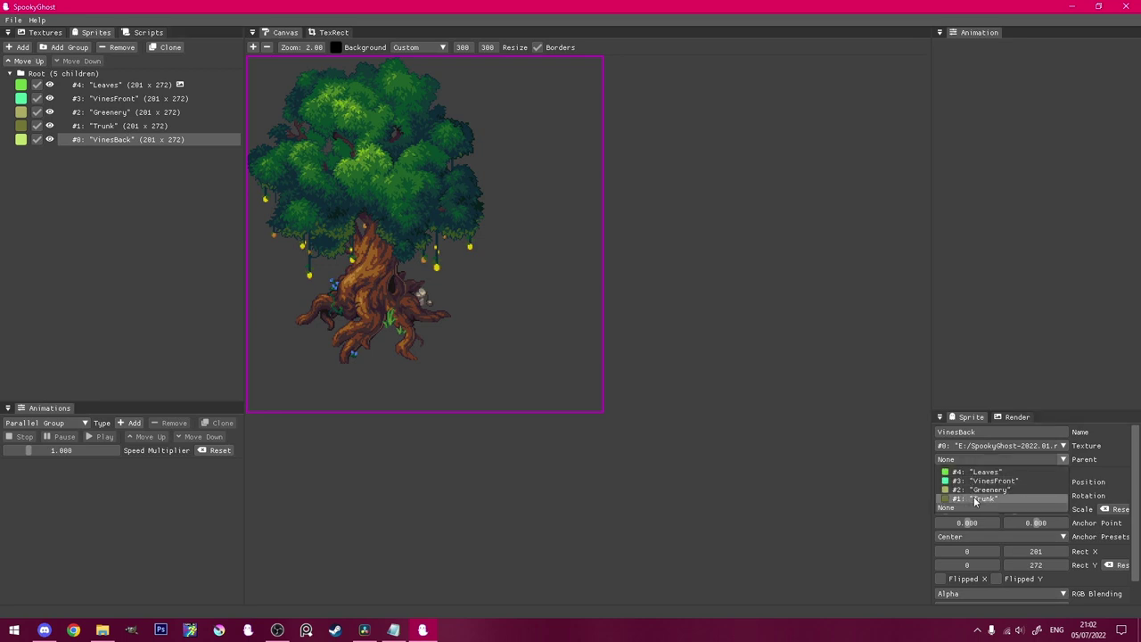
left_click(975, 498)
left_click(106, 112)
left_click(967, 459)
left_click(967, 489)
Step: Set Trunk as the parent of the VinesFront and Leaves sprites
left_click(106, 98)
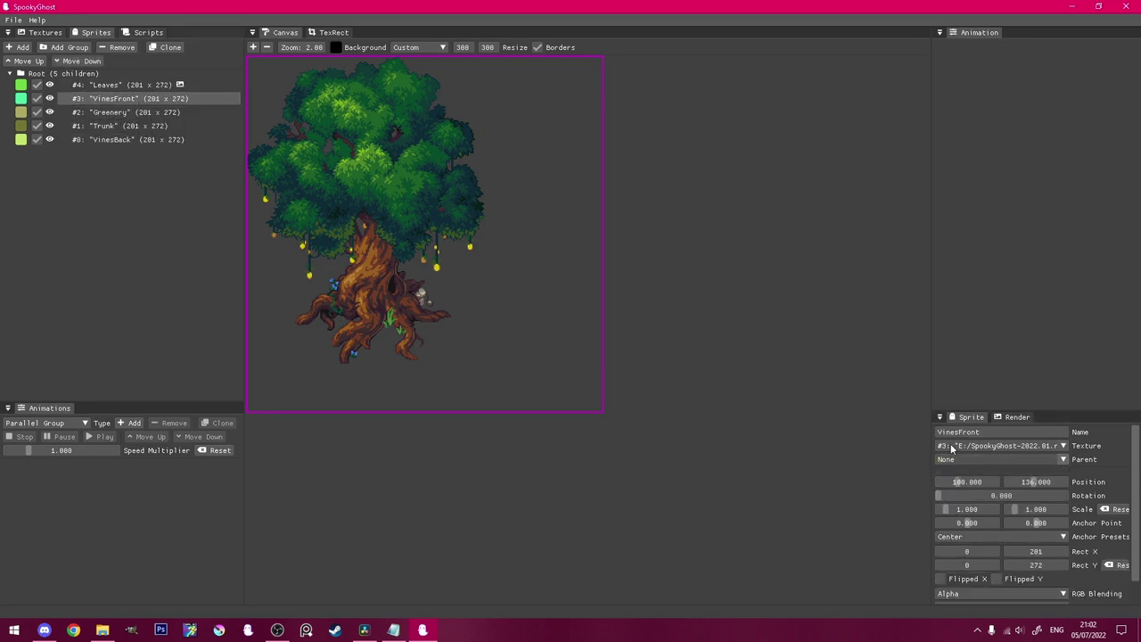
left_click(958, 459)
left_click(972, 490)
left_click(89, 85)
left_click(971, 459)
left_click(977, 489)
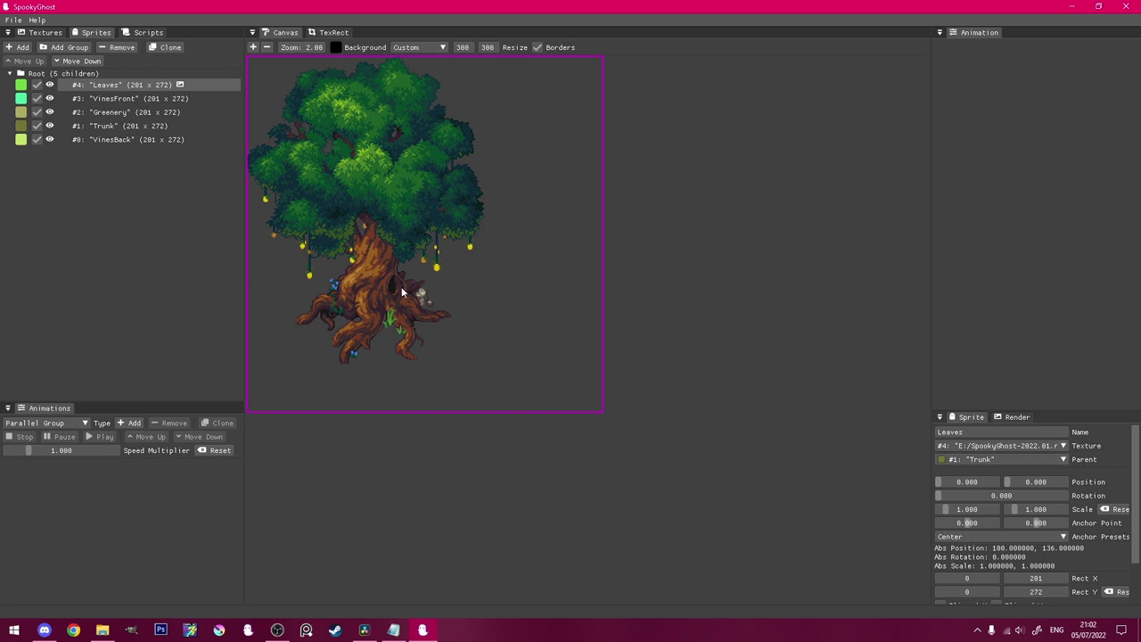
Step: Move the Trunk sprite with its child sprites toward the canvas centre, to about position 142, 154
left_click(147, 126)
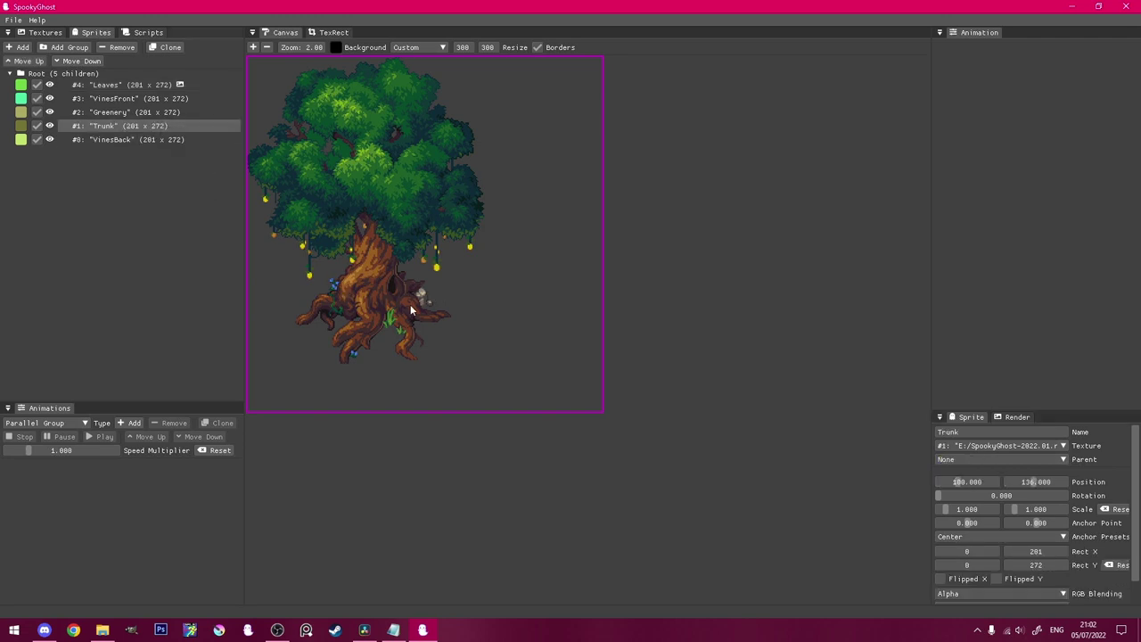
left_click_drag(374, 295, 396, 216)
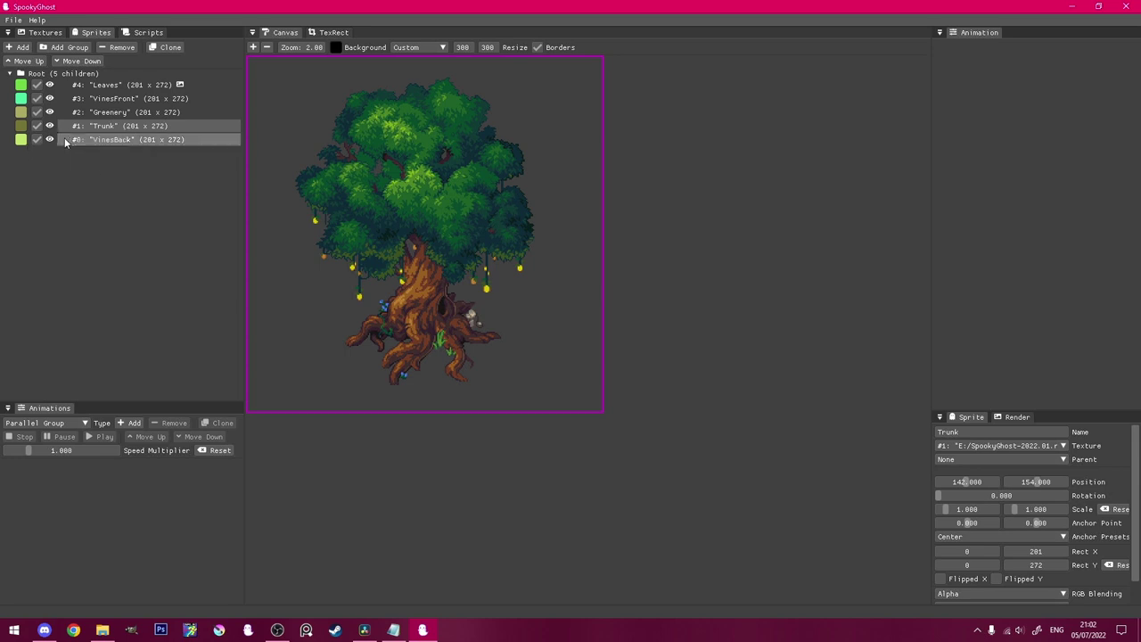
Step: Change the Trunk sprite's label colour to brown #6F4A17
left_click(23, 127)
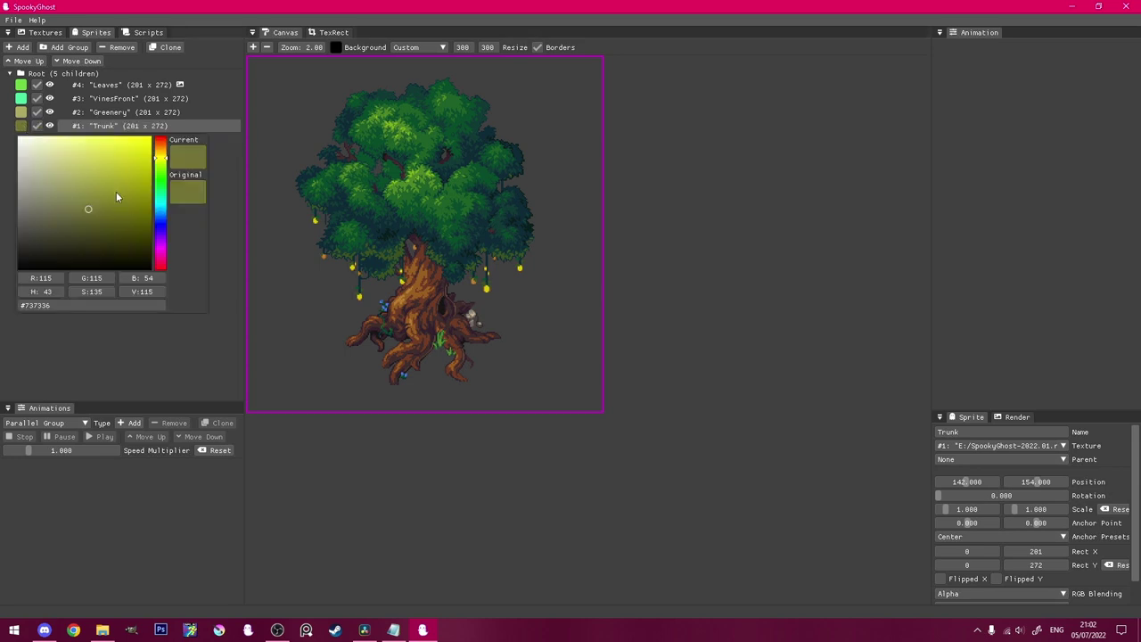
left_click_drag(161, 248, 163, 189)
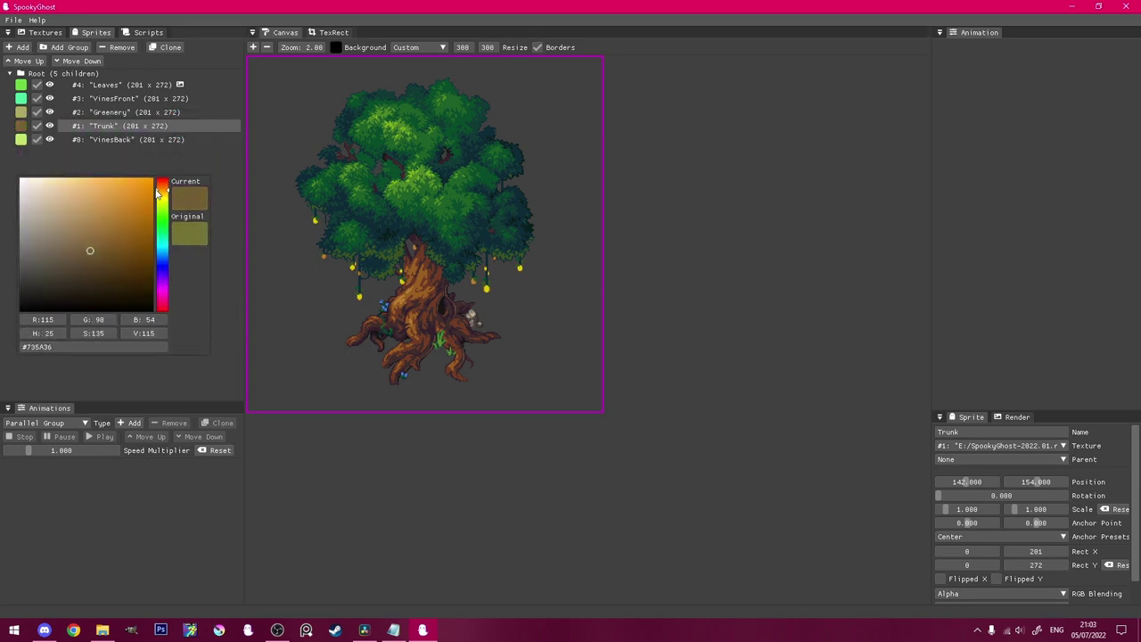
left_click_drag(89, 251, 125, 256)
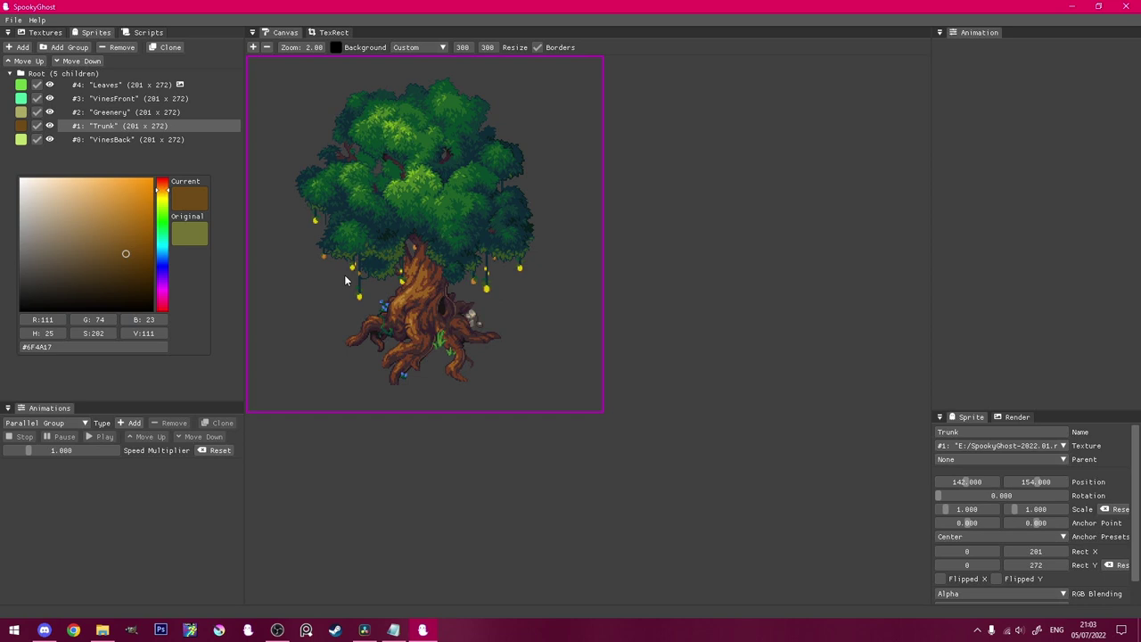
Step: Change the label colours of VinesBack to dark blue and VinesFront to light blue #4D81E8
left_click(21, 139)
left_click(163, 235)
left_click(125, 209)
left_click(113, 122)
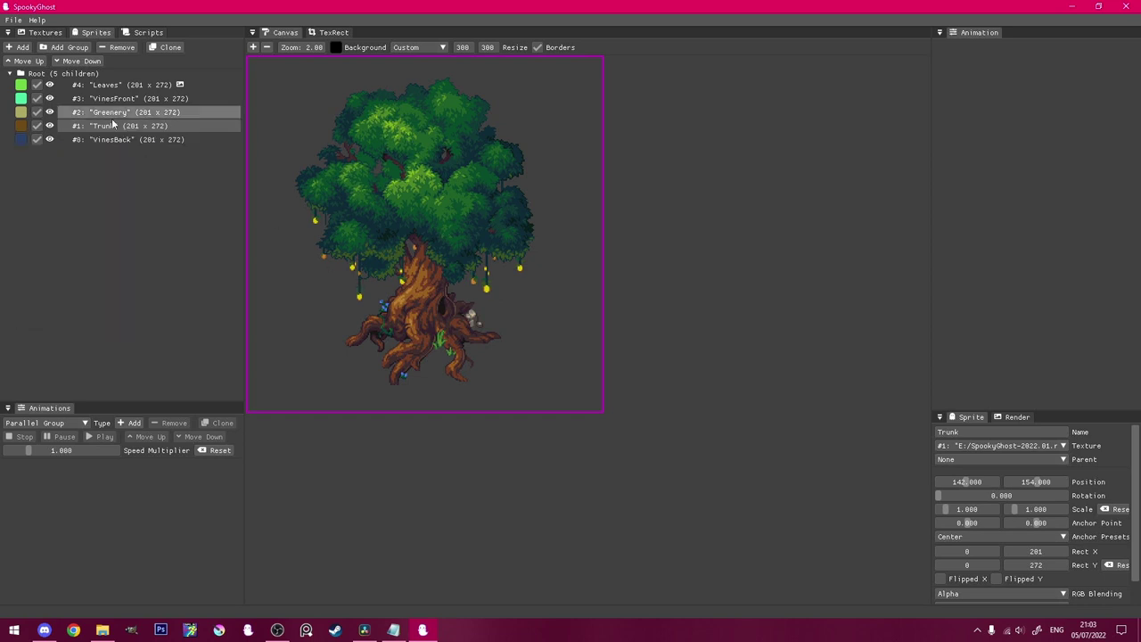
left_click(113, 98)
left_click(21, 98)
left_click(161, 191)
left_click(107, 119)
Step: Change the label colours of Leaves to a more saturated green and Greenery to cyan
left_click(20, 85)
left_click(20, 85)
left_click(135, 130)
left_click(10, 112)
left_click(21, 112)
left_click(160, 164)
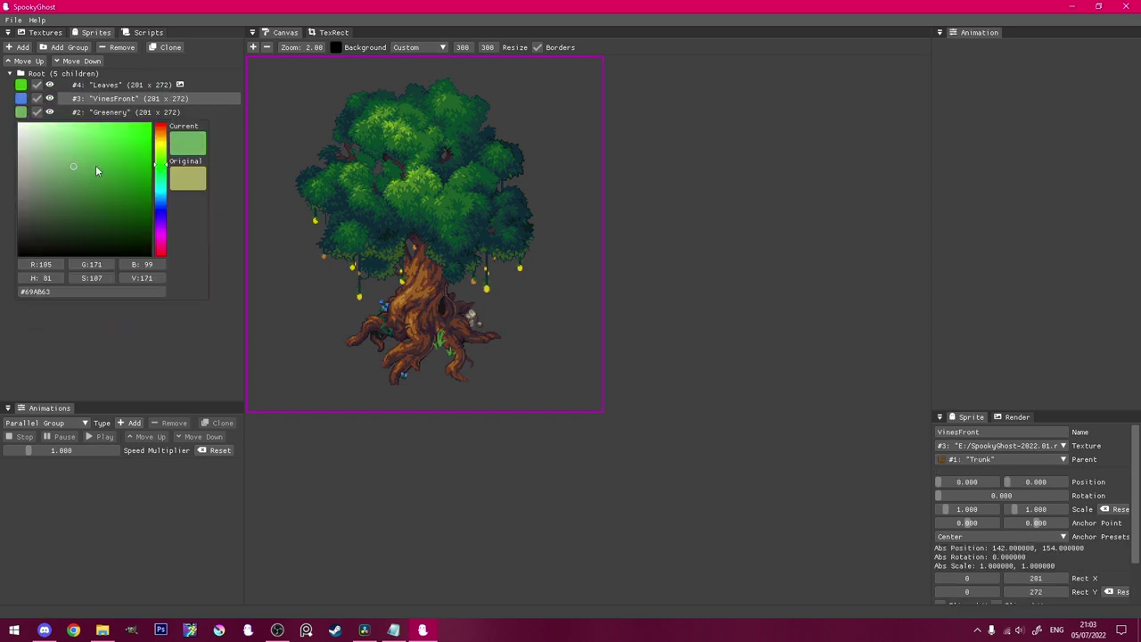
left_click_drag(118, 155, 76, 165)
left_click(160, 188)
left_click(128, 133)
Step: Change the label colours of VinesFront to purple and VinesBack to a darker purple
left_click(20, 98)
left_click(21, 98)
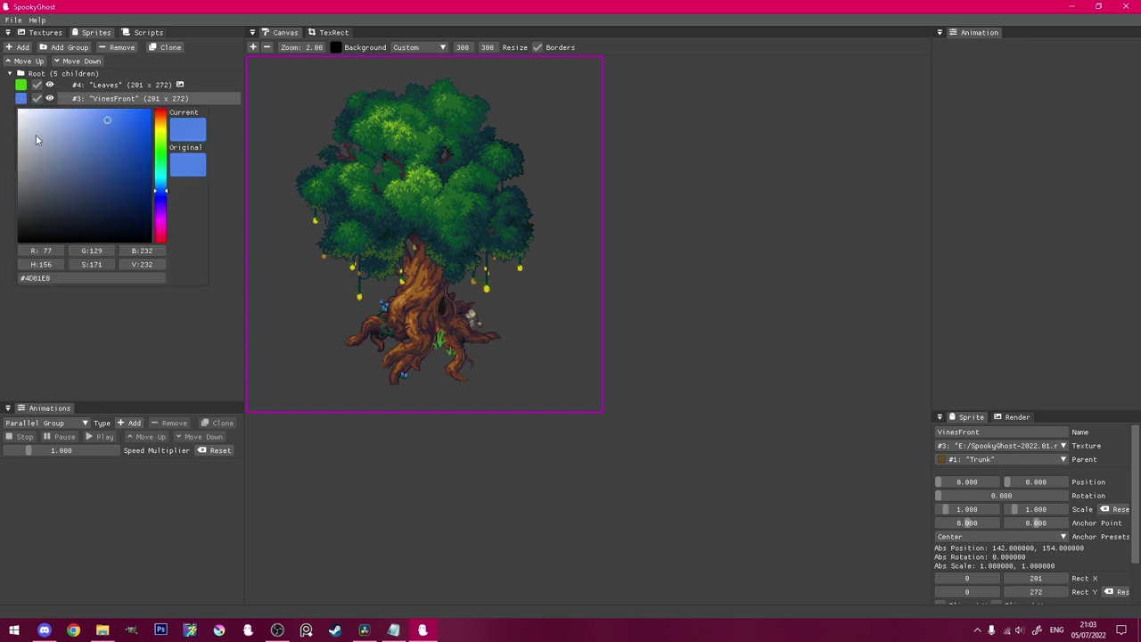
left_click(160, 212)
left_click(126, 159)
left_click(11, 142)
left_click(20, 140)
left_click(160, 252)
left_click(105, 232)
Step: Change the Trunk sprite's label colour to a lighter brown
left_click(21, 125)
left_click(21, 126)
left_click_drag(161, 140, 160, 147)
left_click(118, 346)
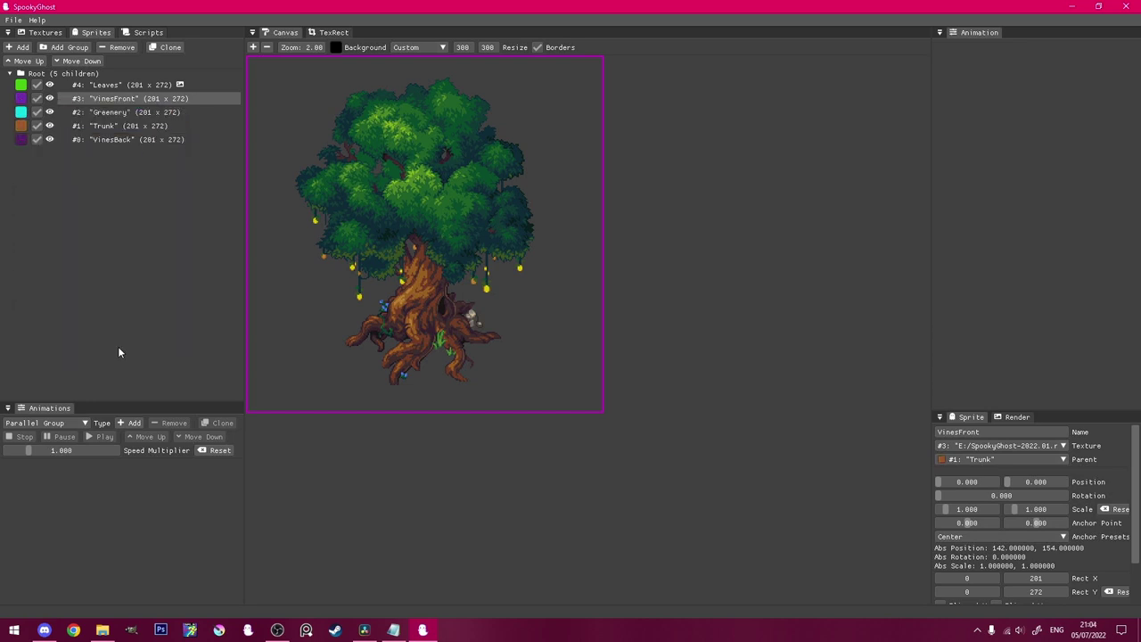
left_click(21, 125)
Step: Add a Grid animation to the Leaves sprite and set its function to Wave X
left_click(109, 86)
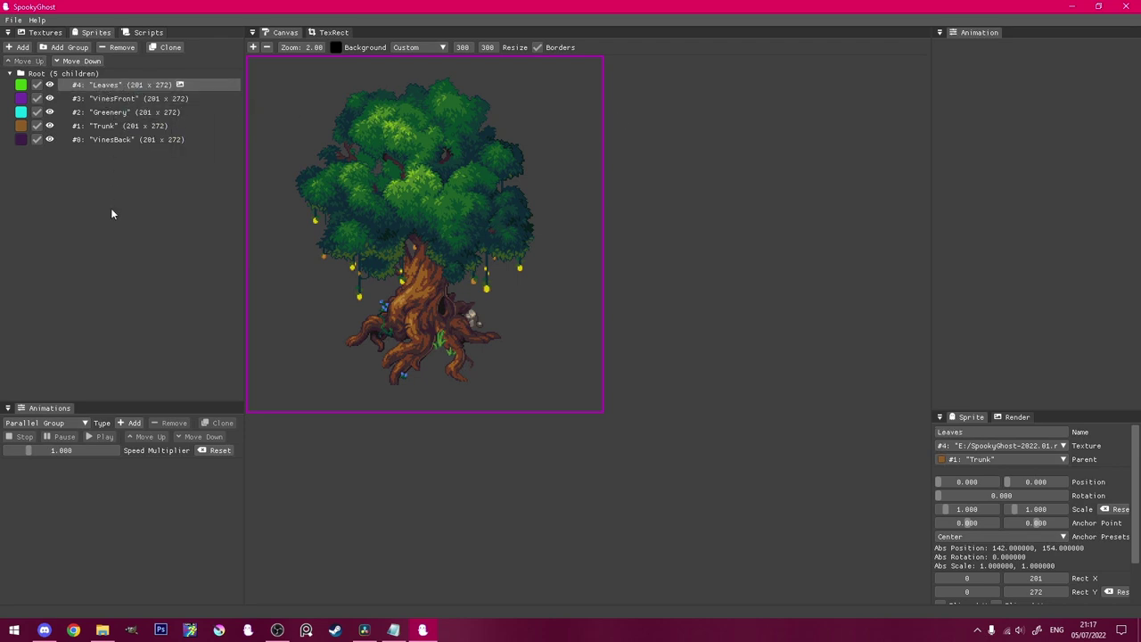
left_click(51, 422)
left_click(34, 462)
left_click(121, 424)
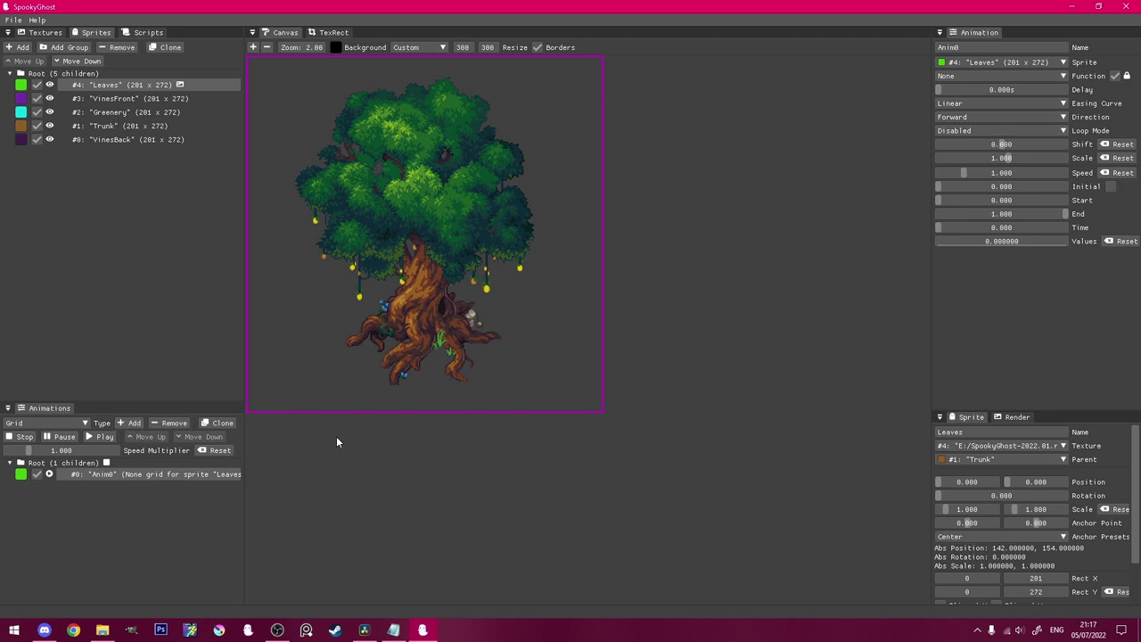
left_click(954, 75)
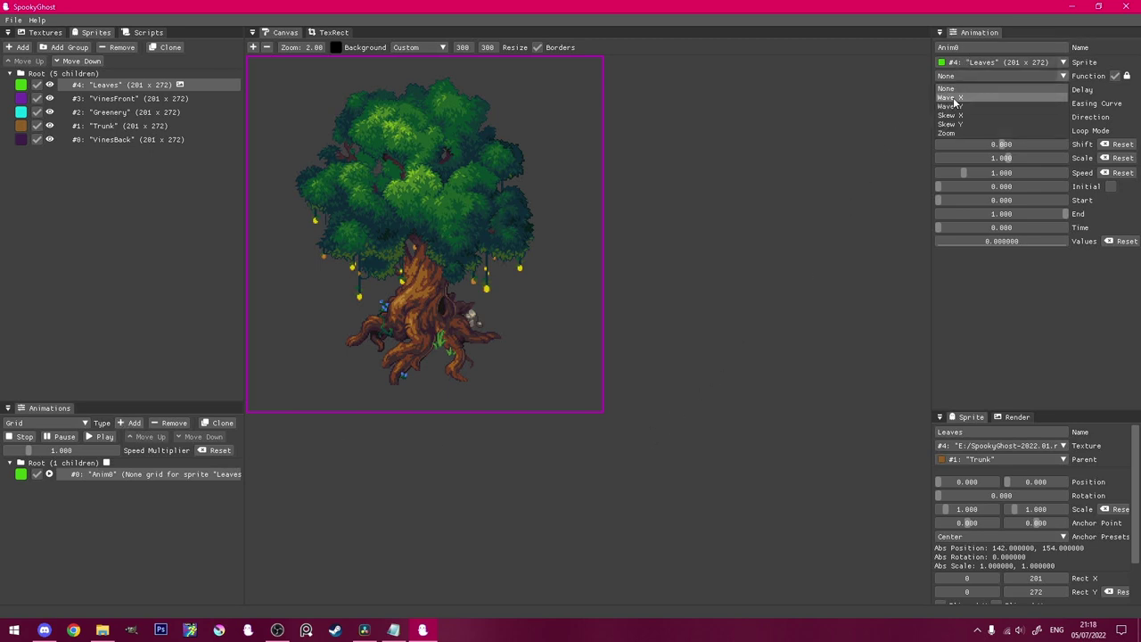
left_click(949, 97)
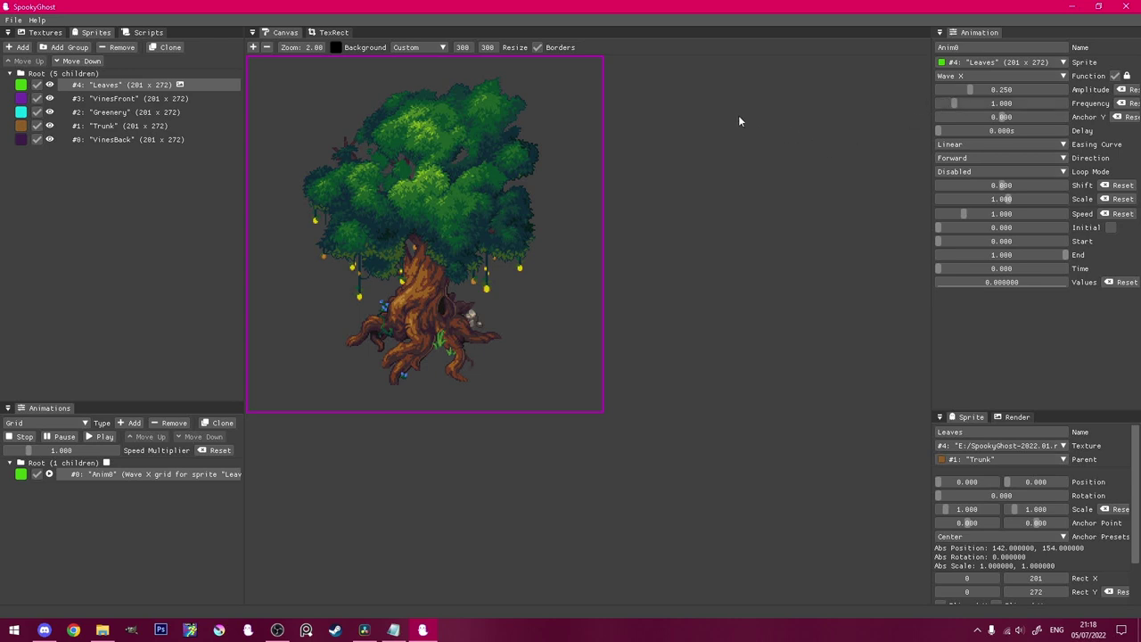
Step: Play the Leaves animation once and set its loop mode to Rewind
left_click(90, 437)
left_click(949, 172)
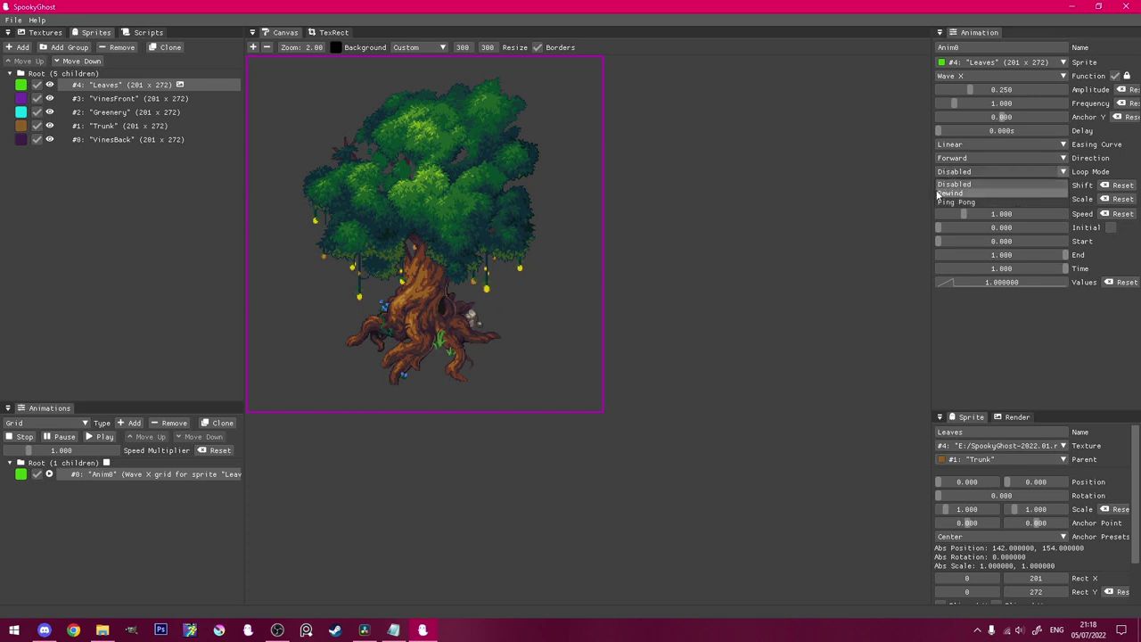
left_click(939, 193)
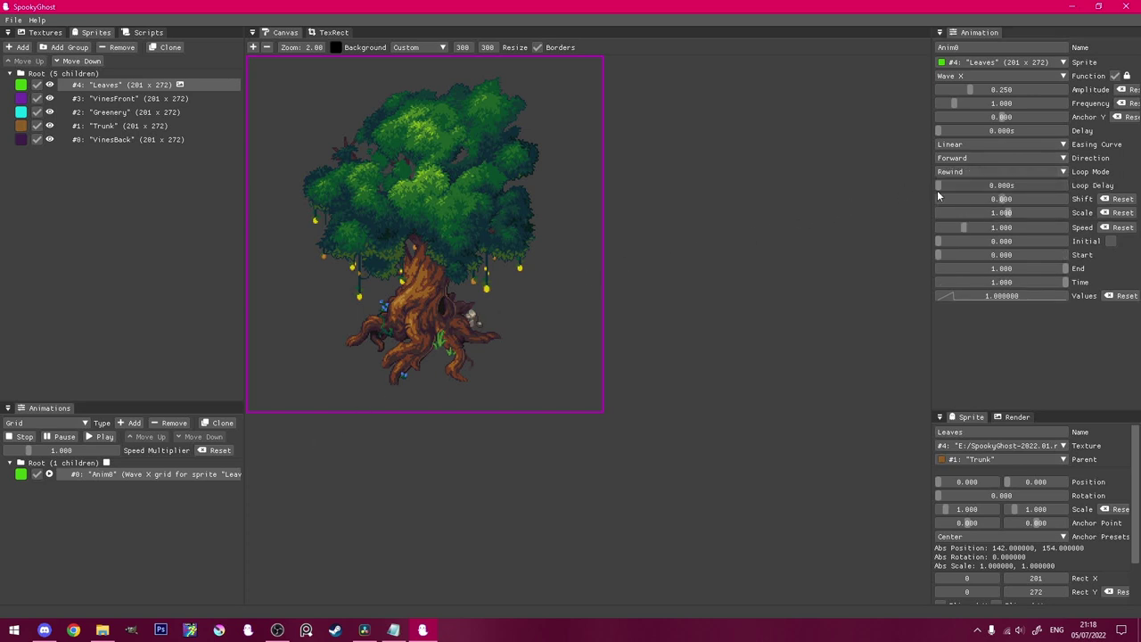
Step: Set the Leaves wave amplitude to 0.01 and preview the looping animation
double_click(968, 89)
type("0.")
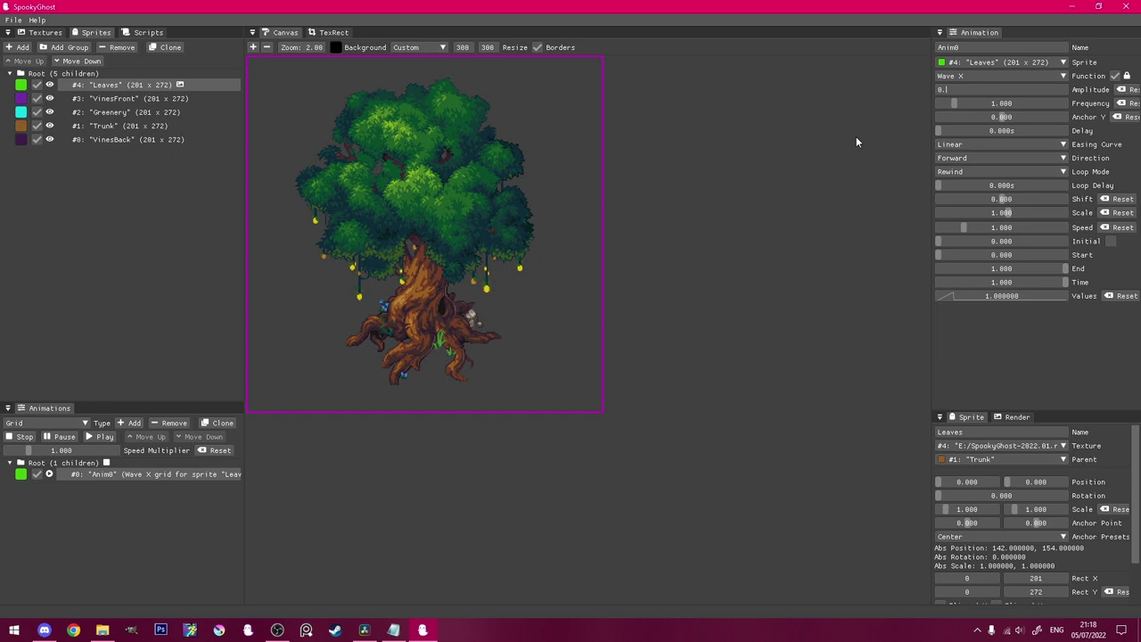
type("01")
left_click(100, 437)
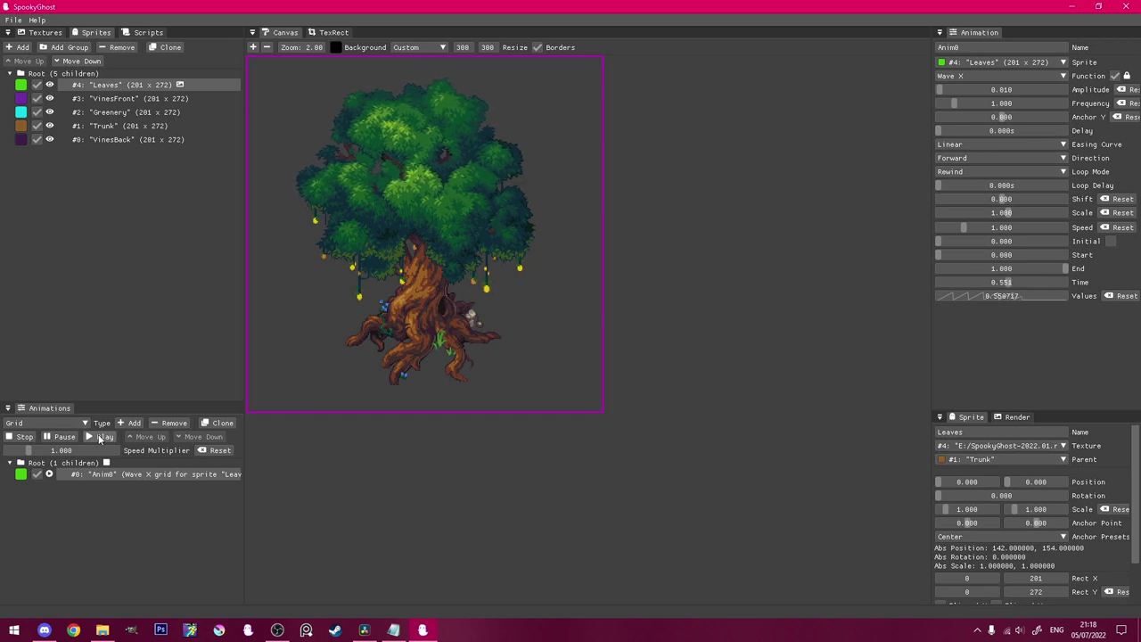
left_click(25, 436)
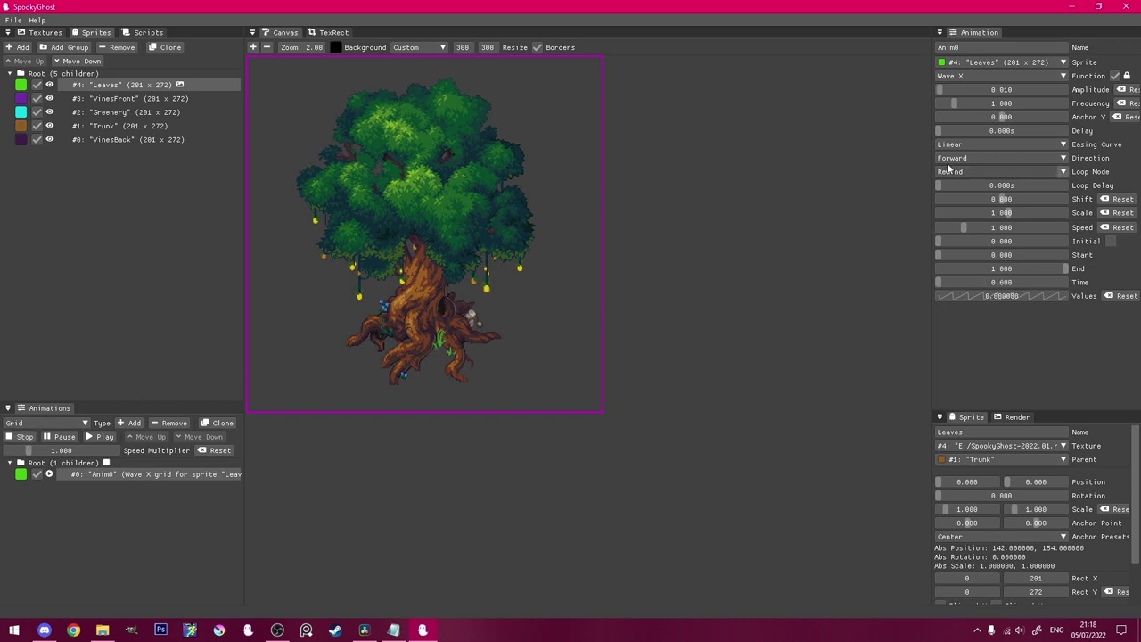
Step: Move the wave's Y anchor down to the tree's base, at about 108, and preview the animation
left_click_drag(1005, 118, 944, 127)
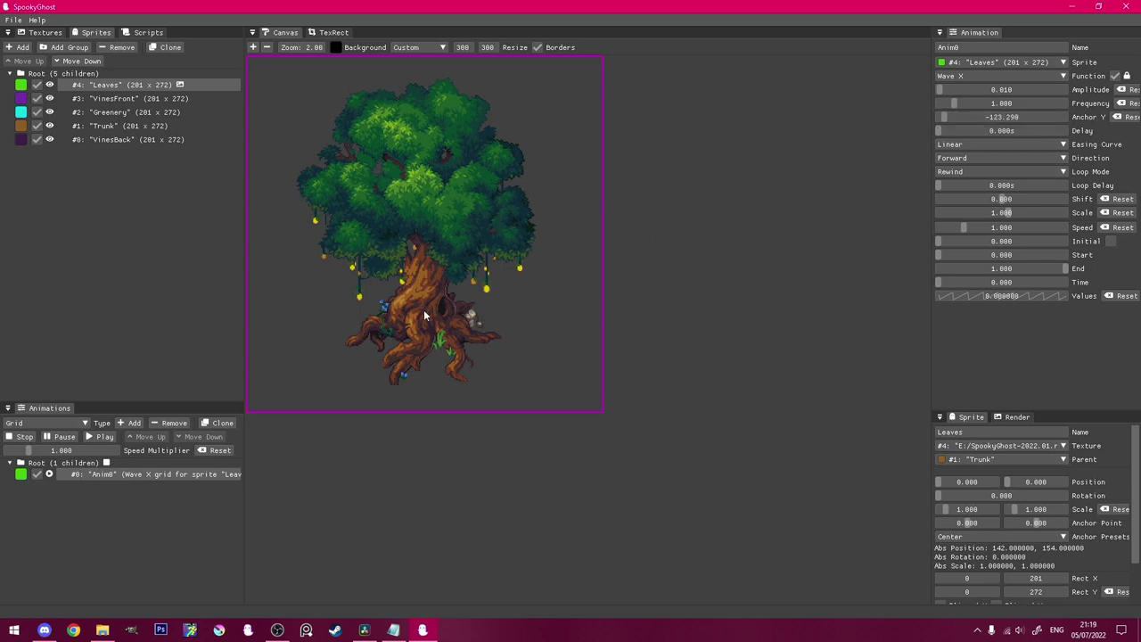
left_click_drag(424, 309, 422, 366)
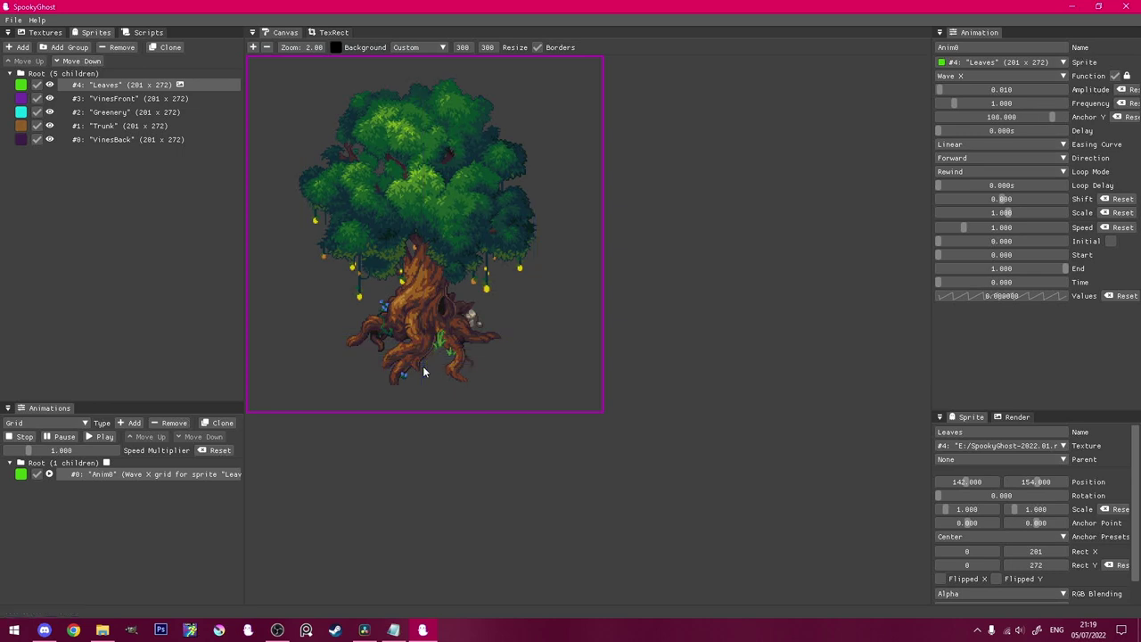
left_click(100, 436)
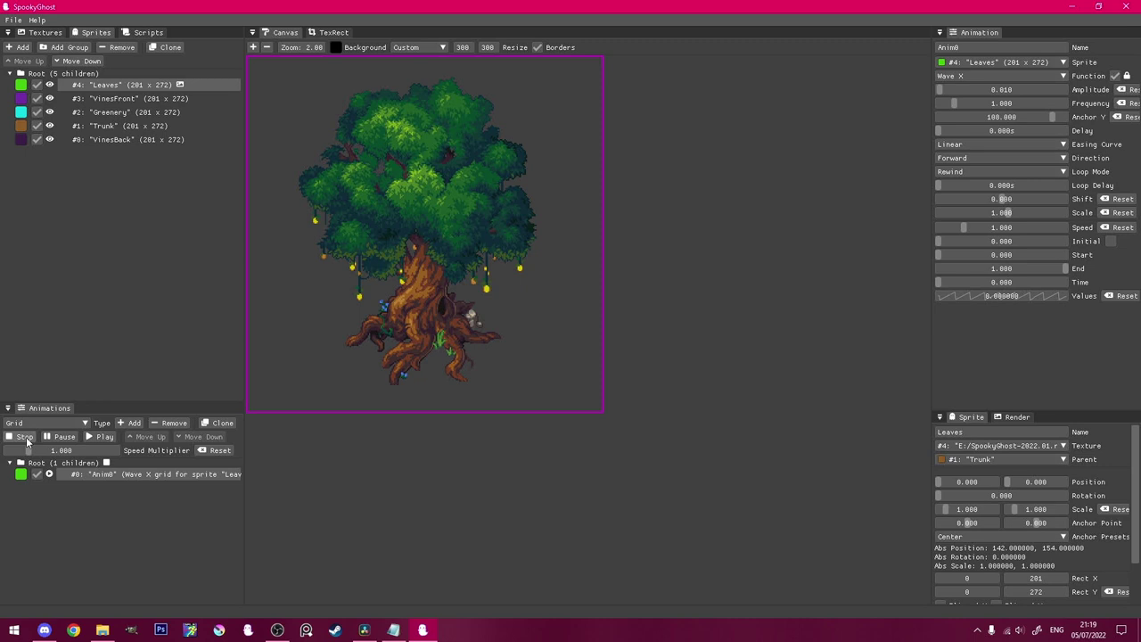
Step: Set the Leaves wave animation's direction to Backward and preview it
left_click(1025, 156)
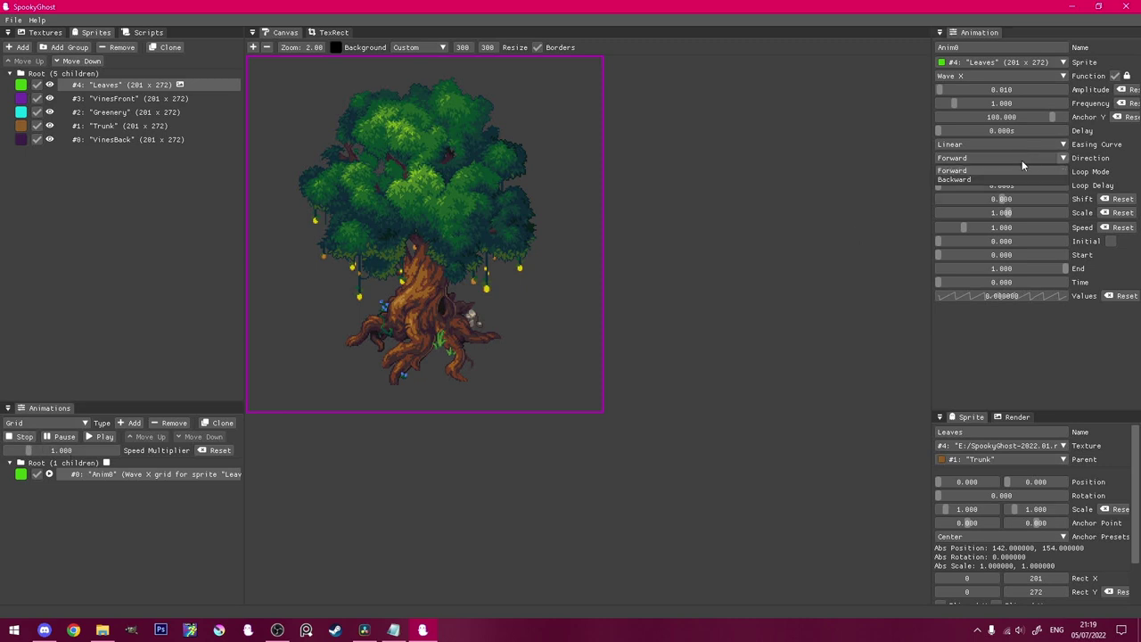
left_click(1009, 181)
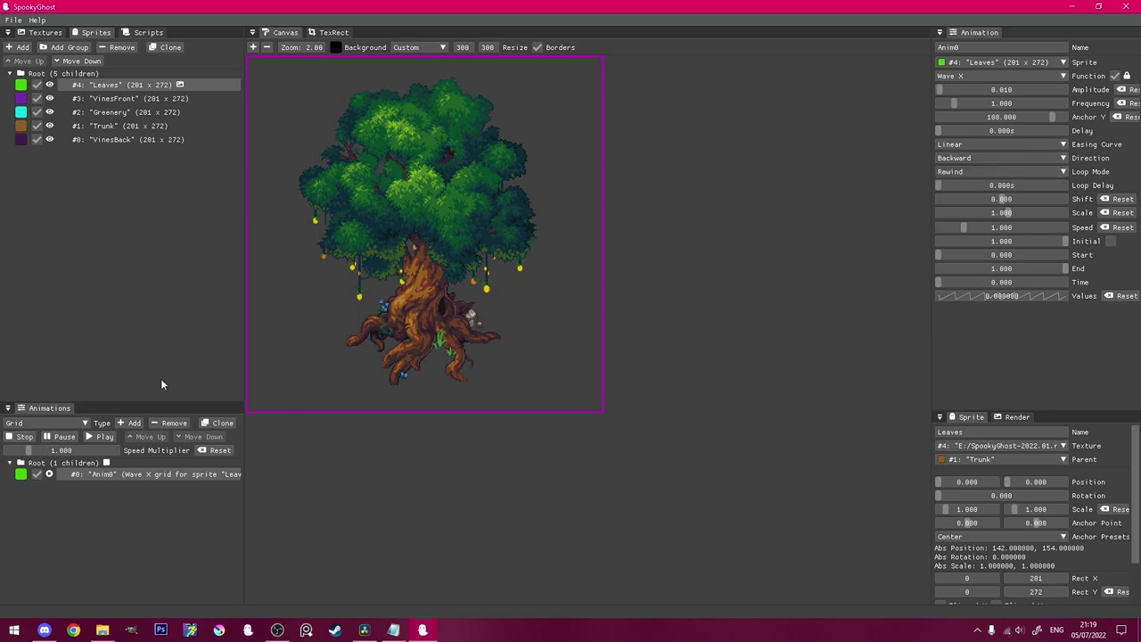
left_click(94, 438)
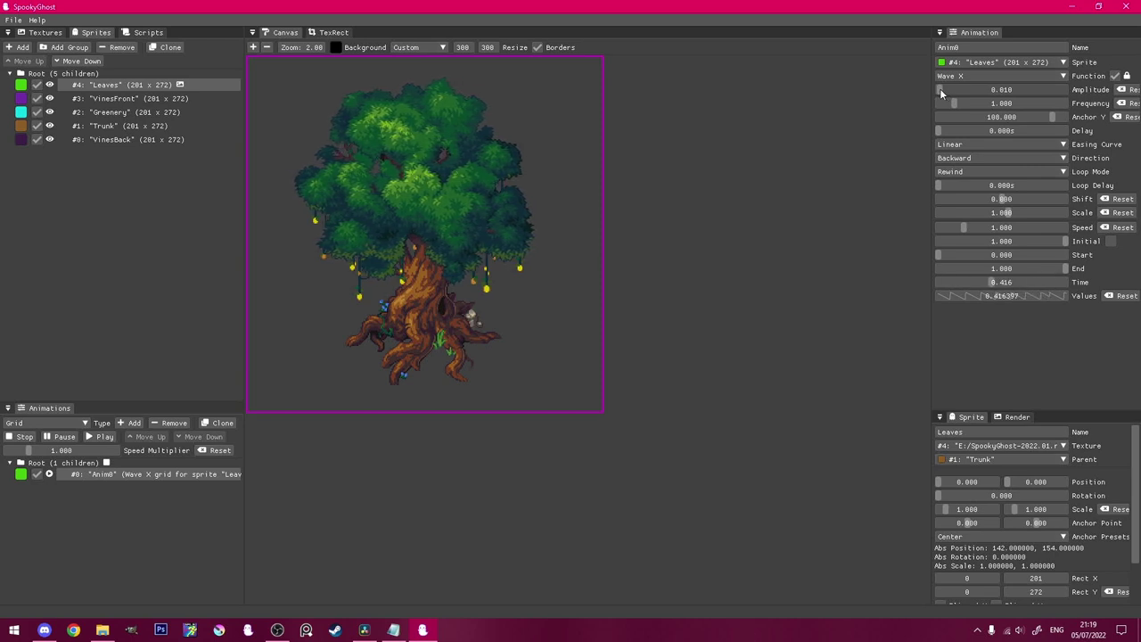
Step: Slow the Leaves wave animation down by setting its speed to 0.25
left_click(961, 228, "ctrl")
type("0.")
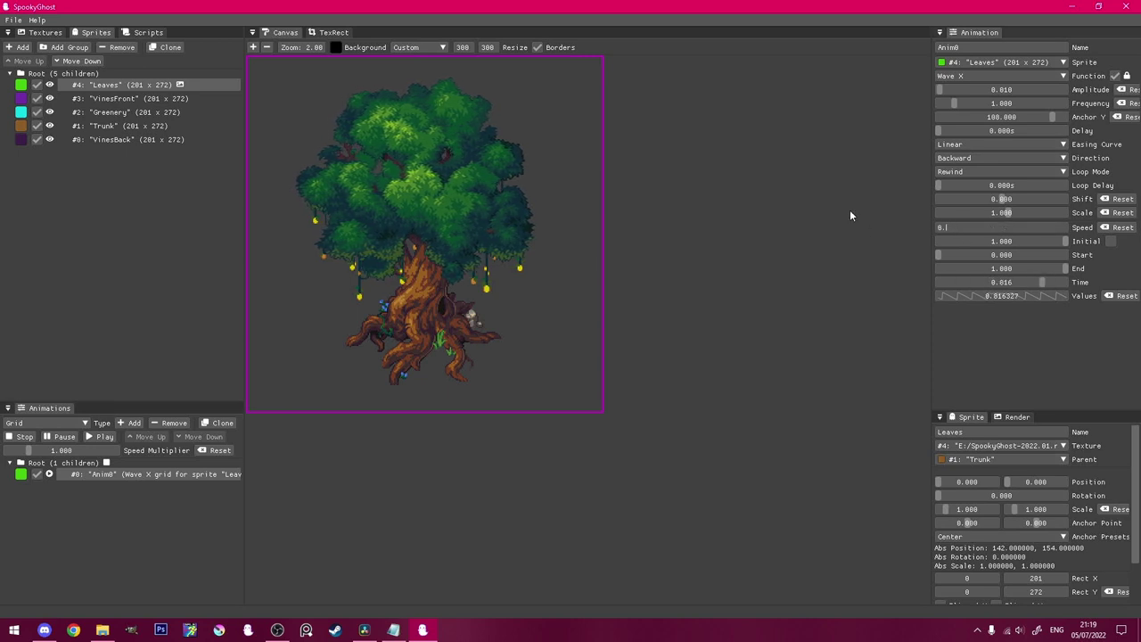
type("25")
key("Return")
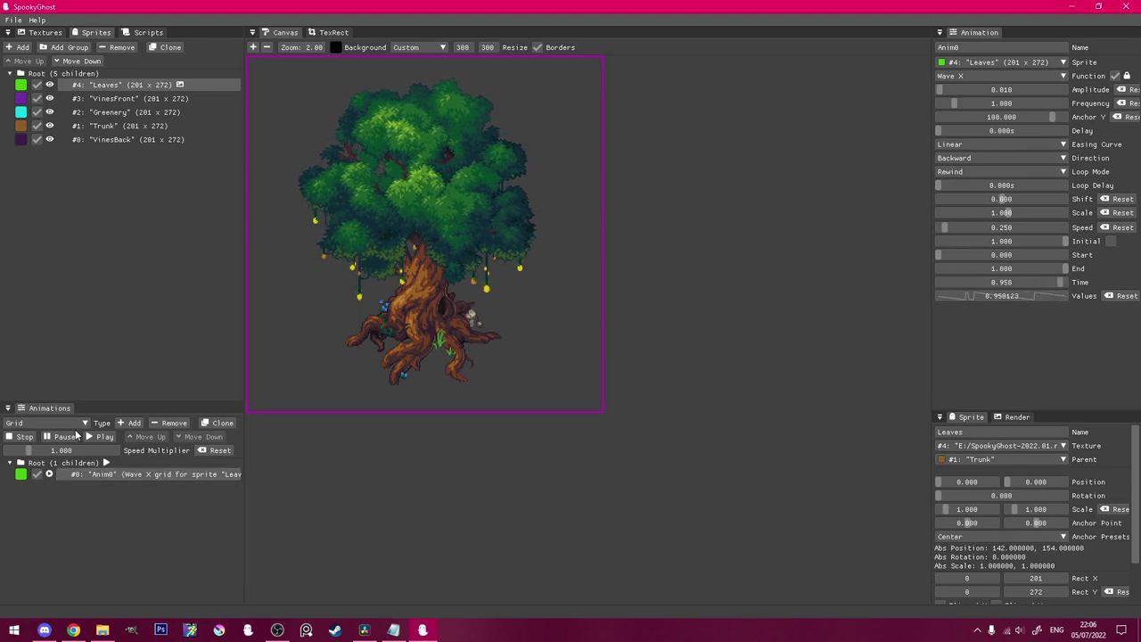
Step: Clone the Leaves Wave X animation and change the clone's function to Wave Y
left_click(219, 424)
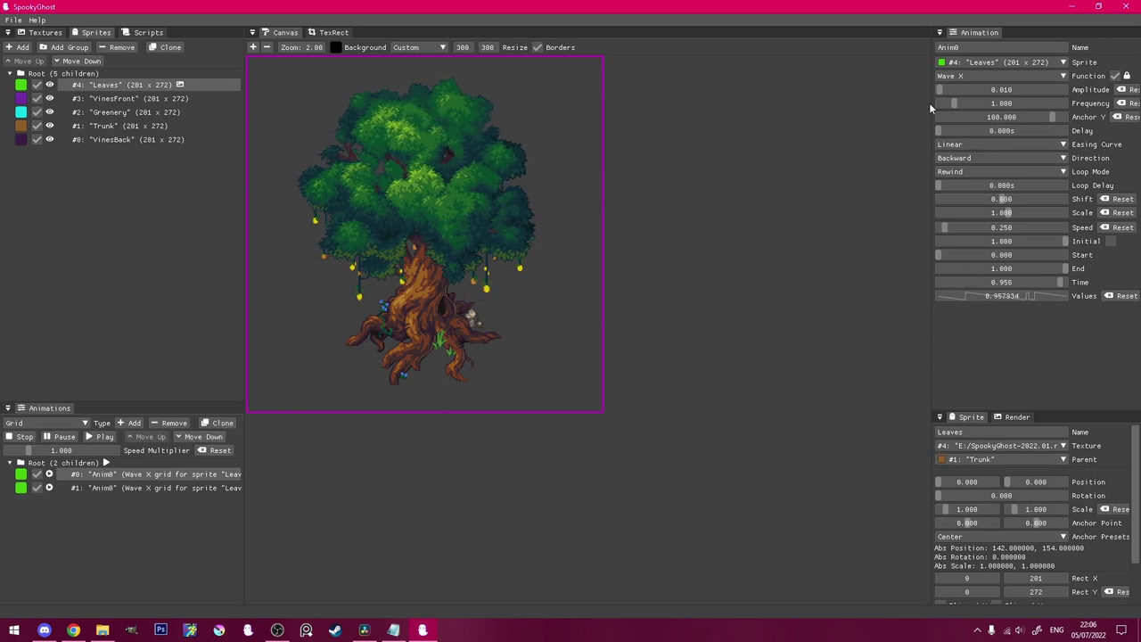
left_click(146, 483)
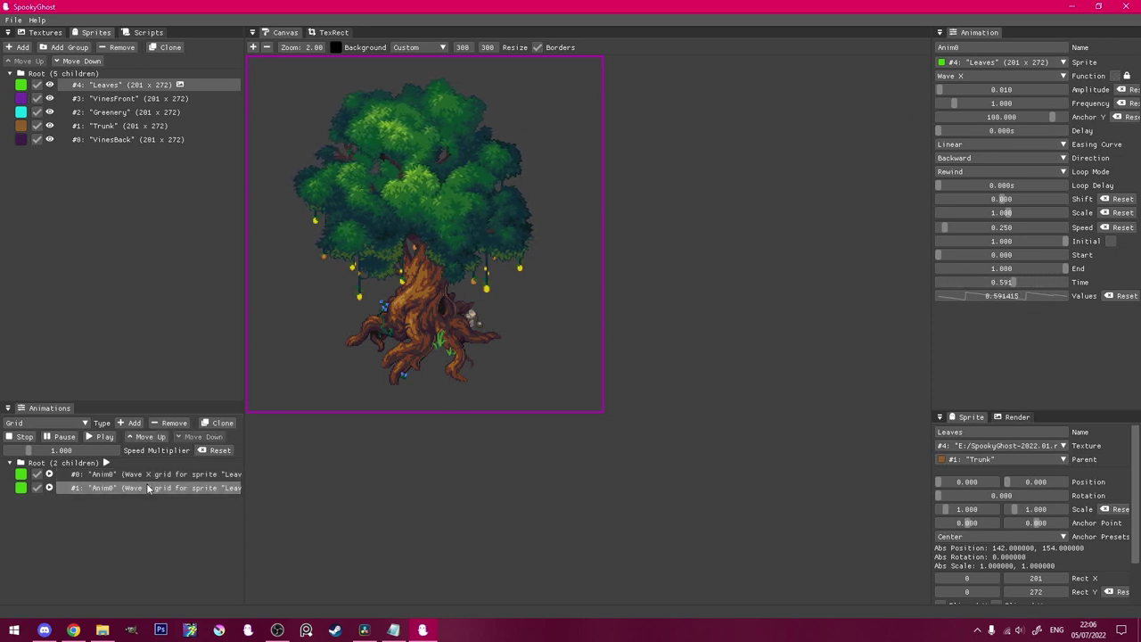
left_click(968, 77)
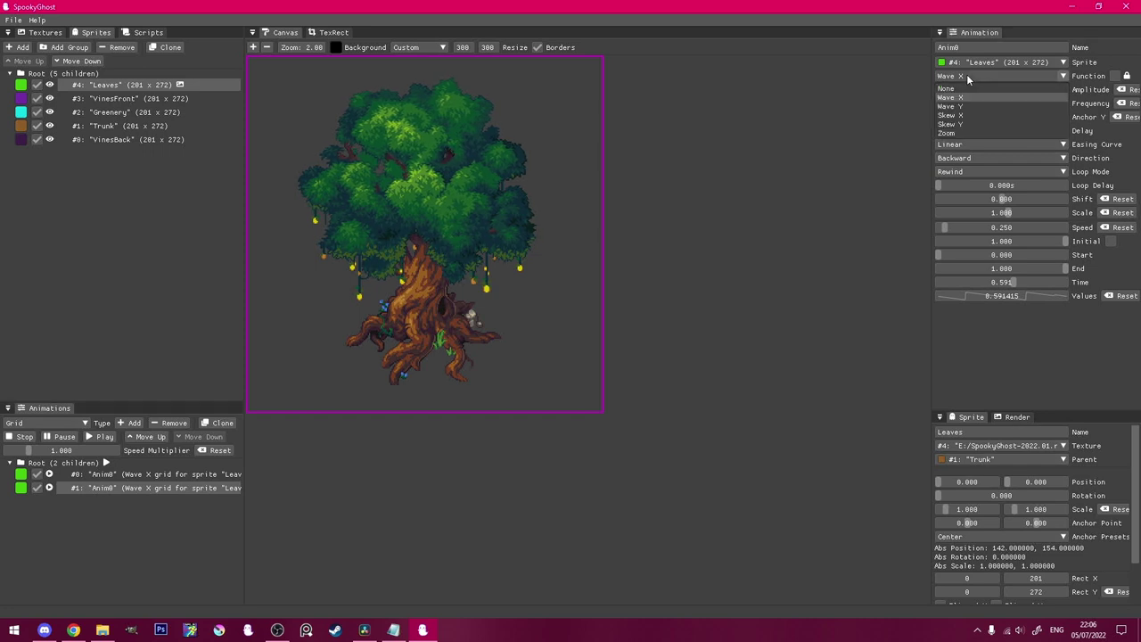
left_click(958, 102)
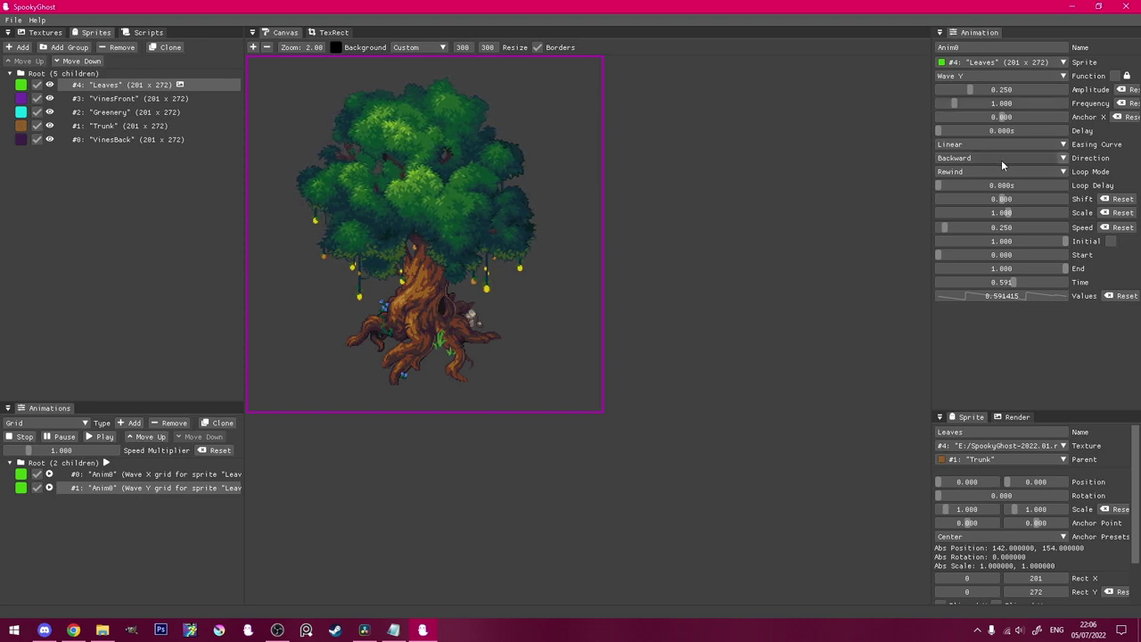
Step: Restart playback of the whole root animation group to preview both Leaves waves together
left_click(47, 467)
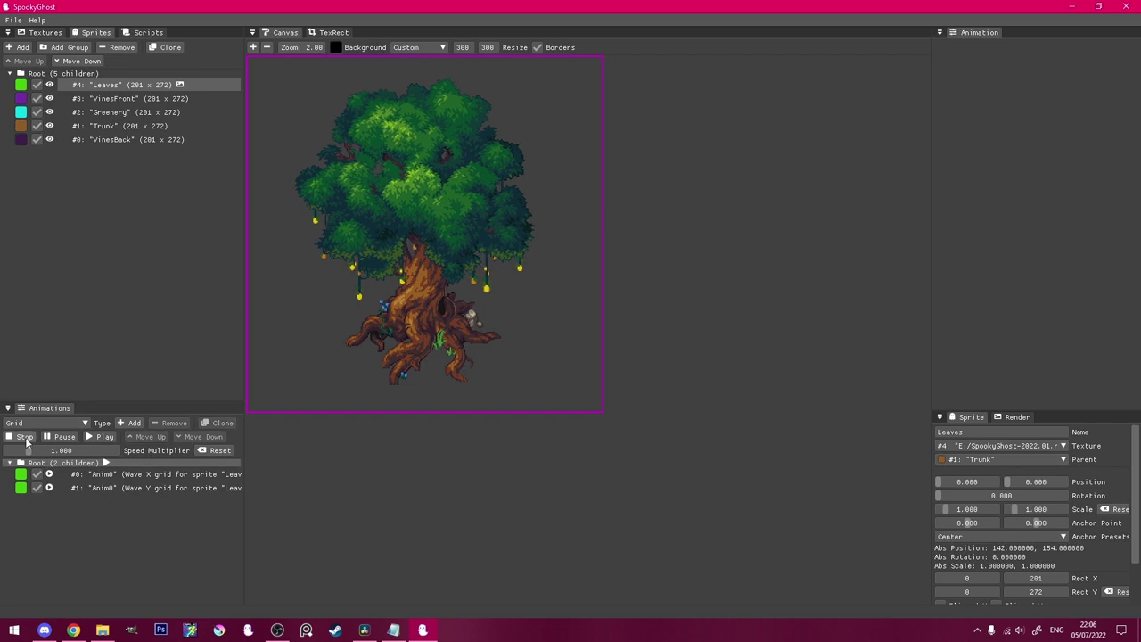
left_click(26, 439)
left_click(93, 438)
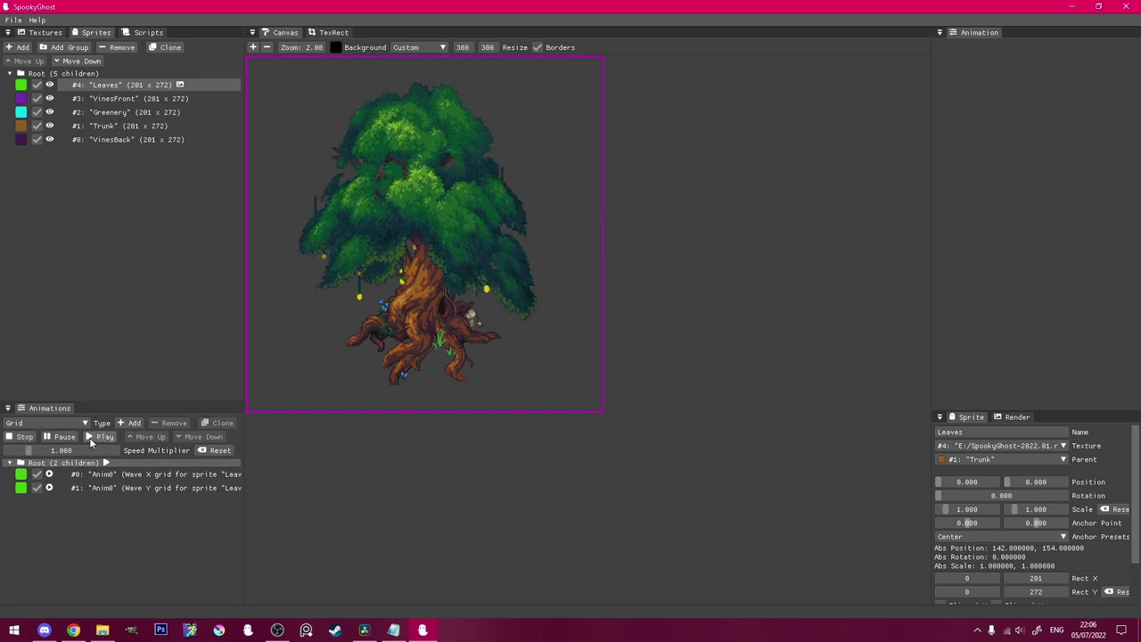
Step: Set the Wave Y animation's amplitude to 0.005 and its frequency to 2
left_click(150, 486)
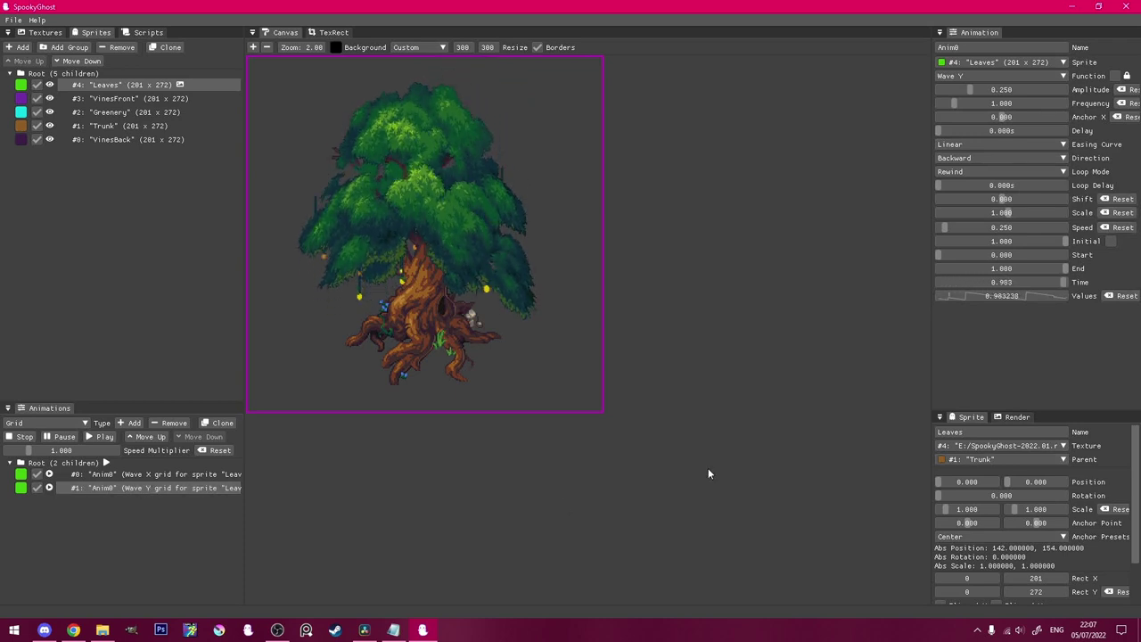
double_click(971, 89)
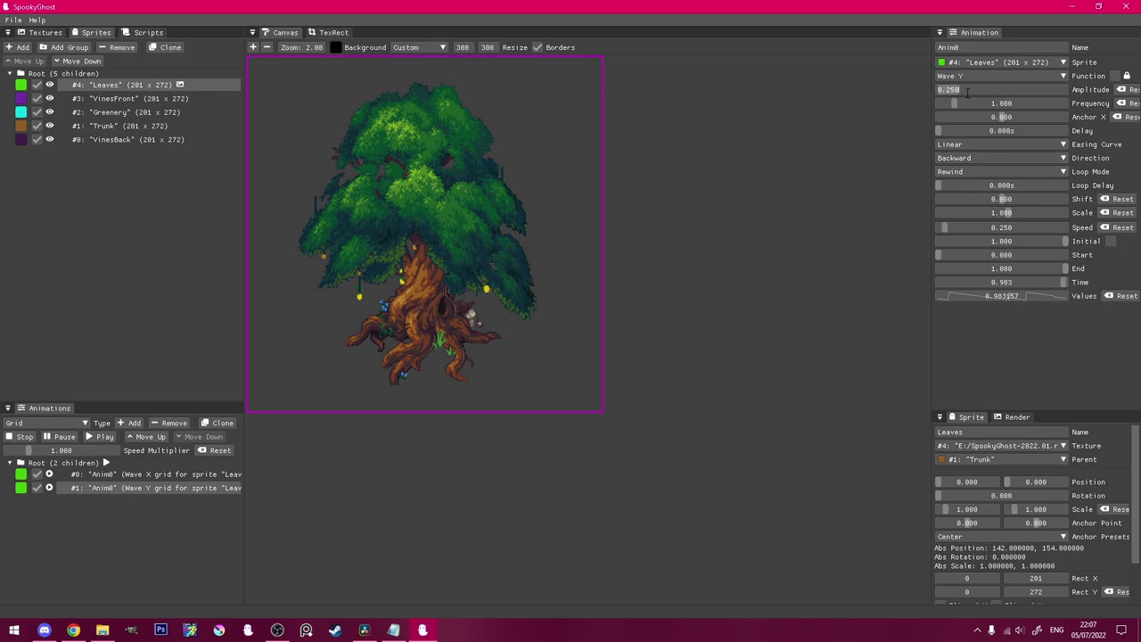
type("0.05")
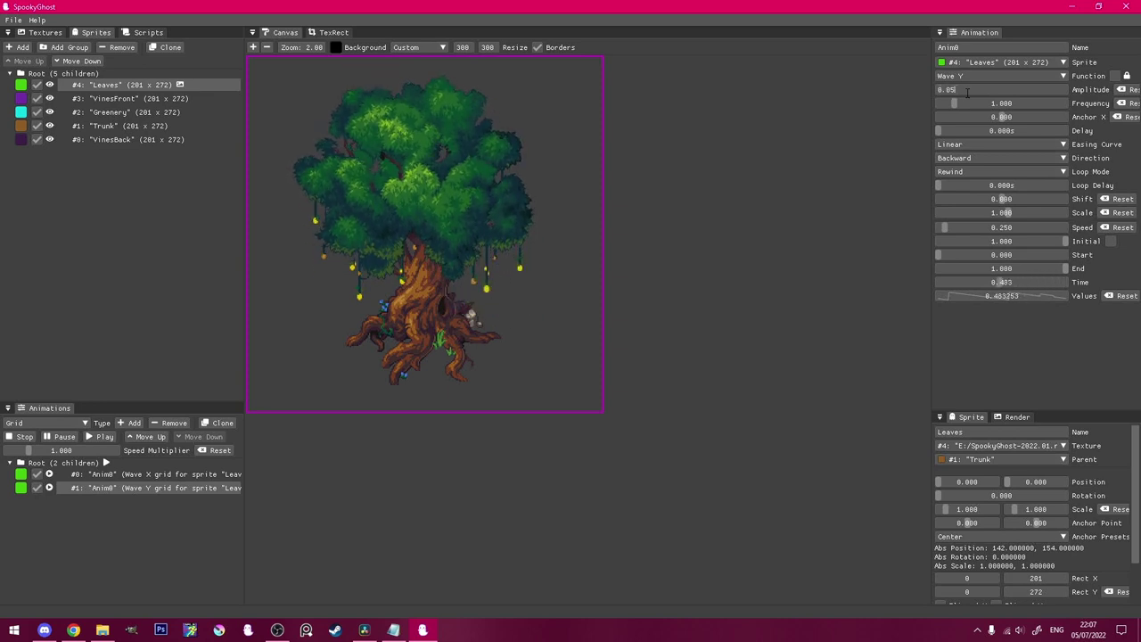
key("BackSpace")
key("BackSpace")
key("BackSpace")
key("BackSpace")
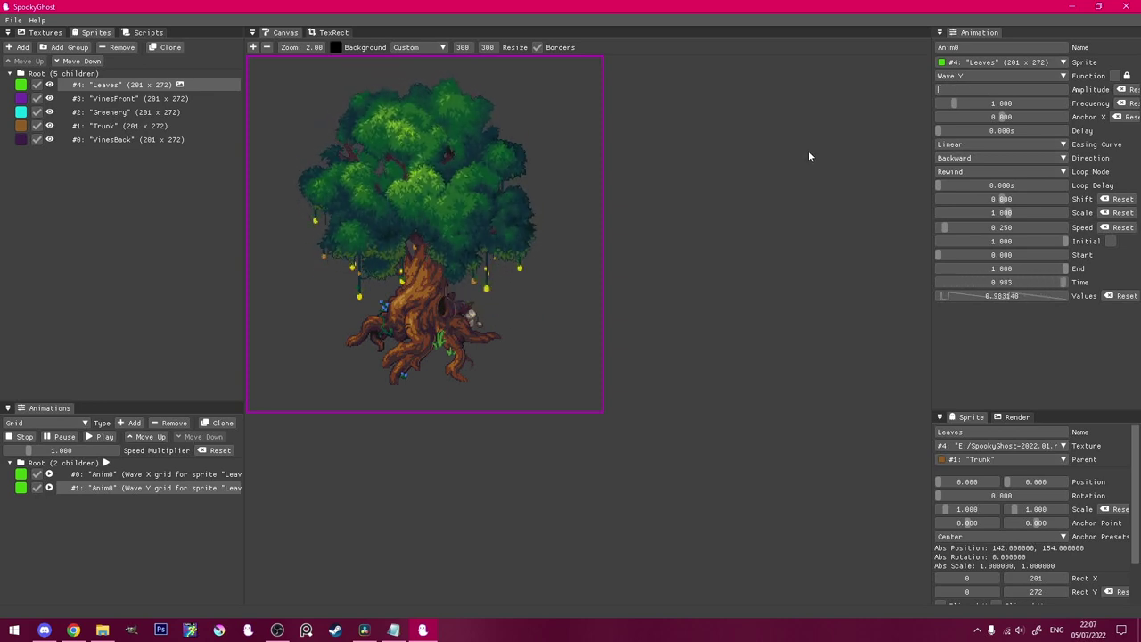
type(".")
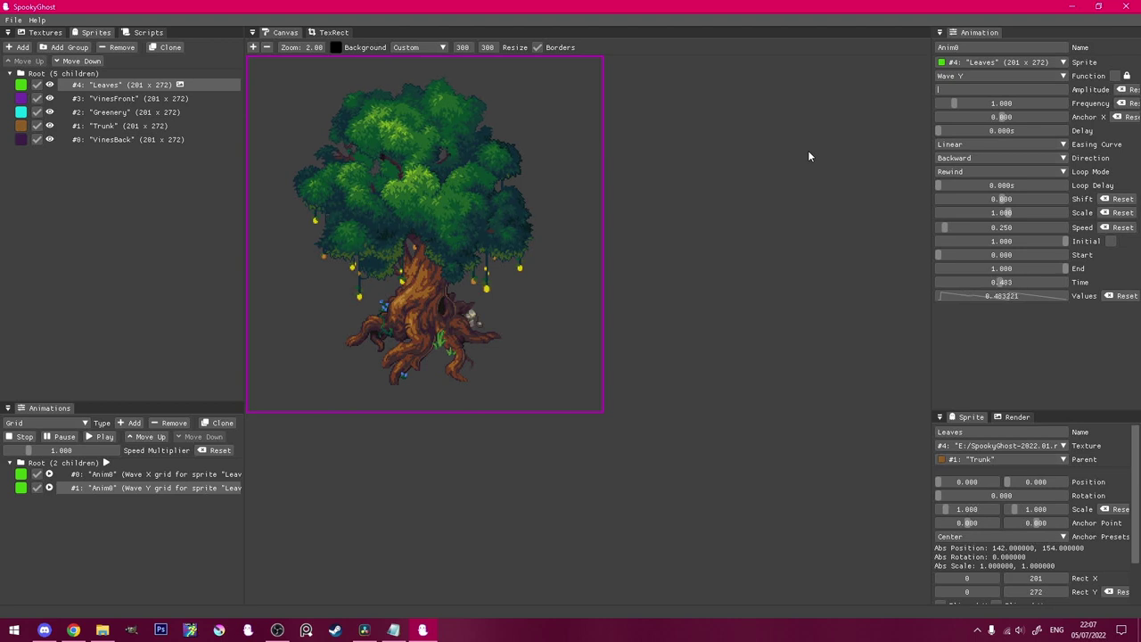
type("05")
key("Return")
key("BackSpace")
key("BackSpace")
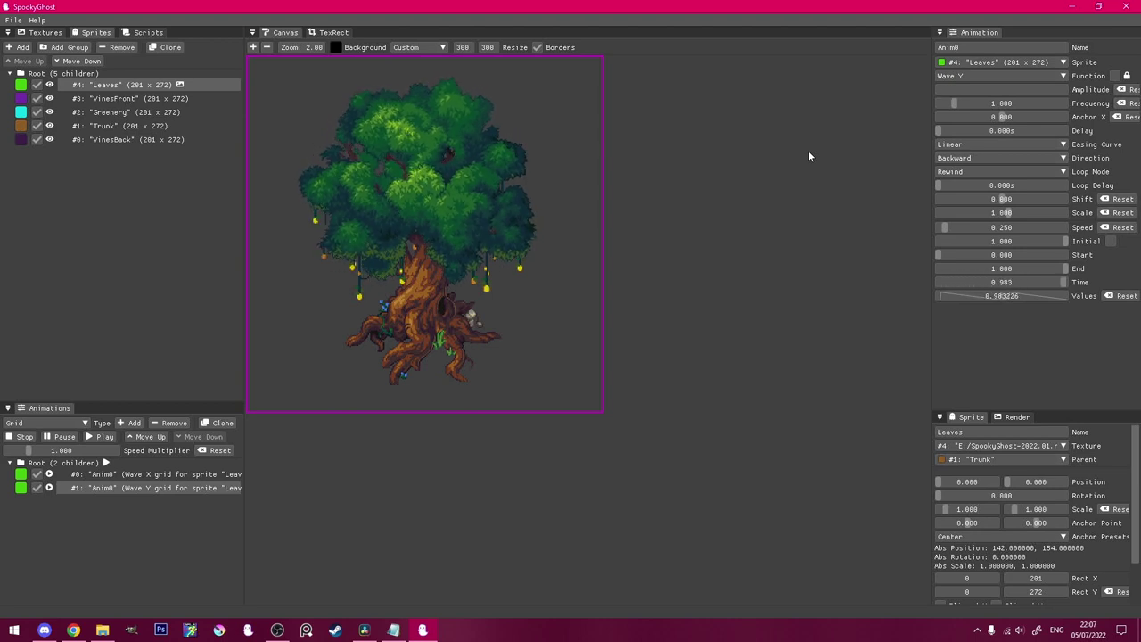
type("05")
left_click(808, 156)
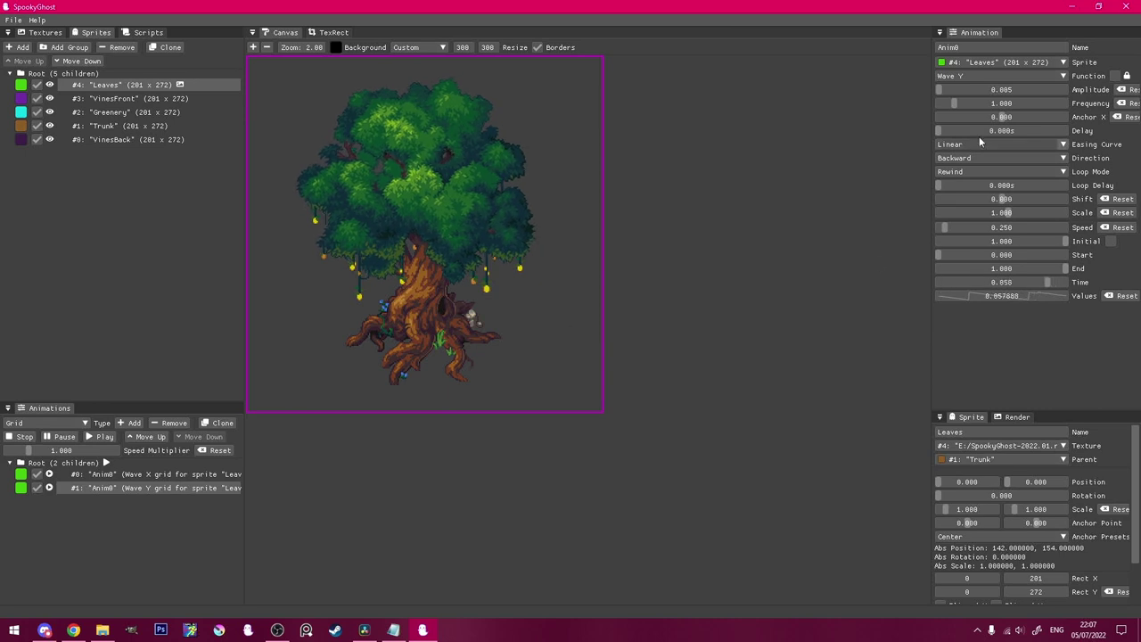
left_click(961, 103, "ctrl")
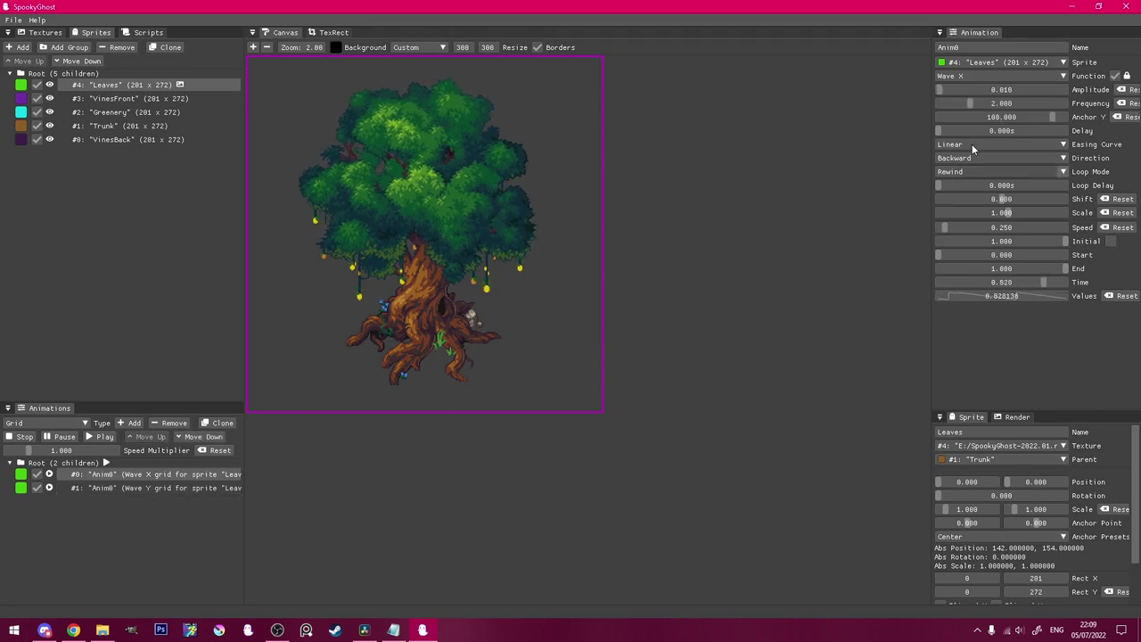
Step: Rename the Wave X animation as "Leaves X" and the Wave Y animation as "Leaves Y"
double_click(980, 47)
type("Leaves X")
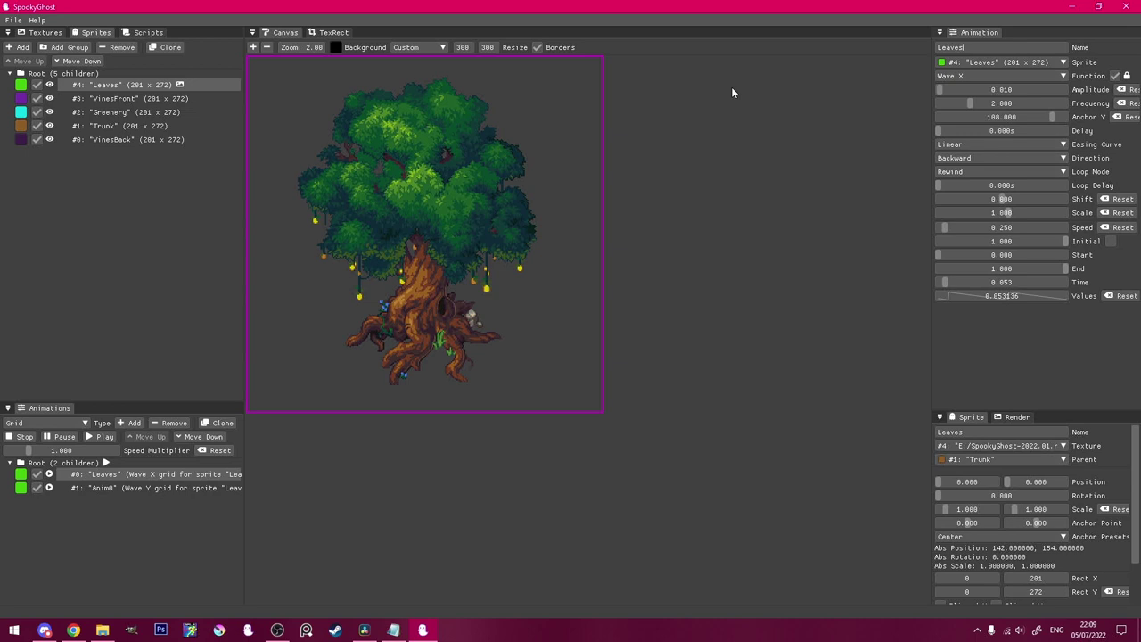
left_click(157, 486)
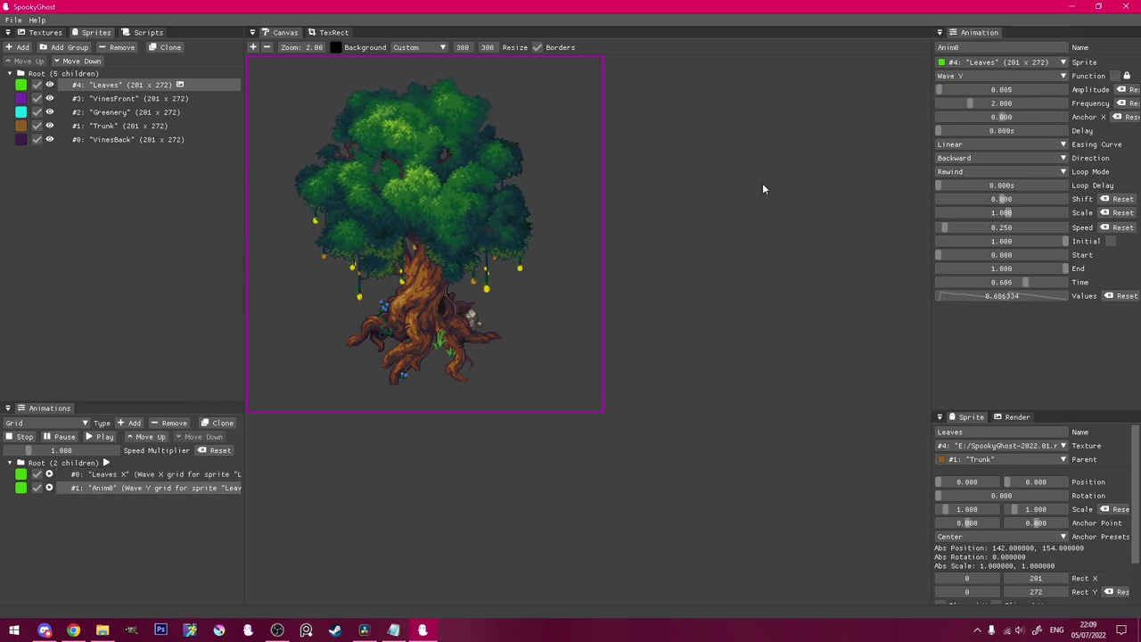
double_click(983, 49)
type("Lea")
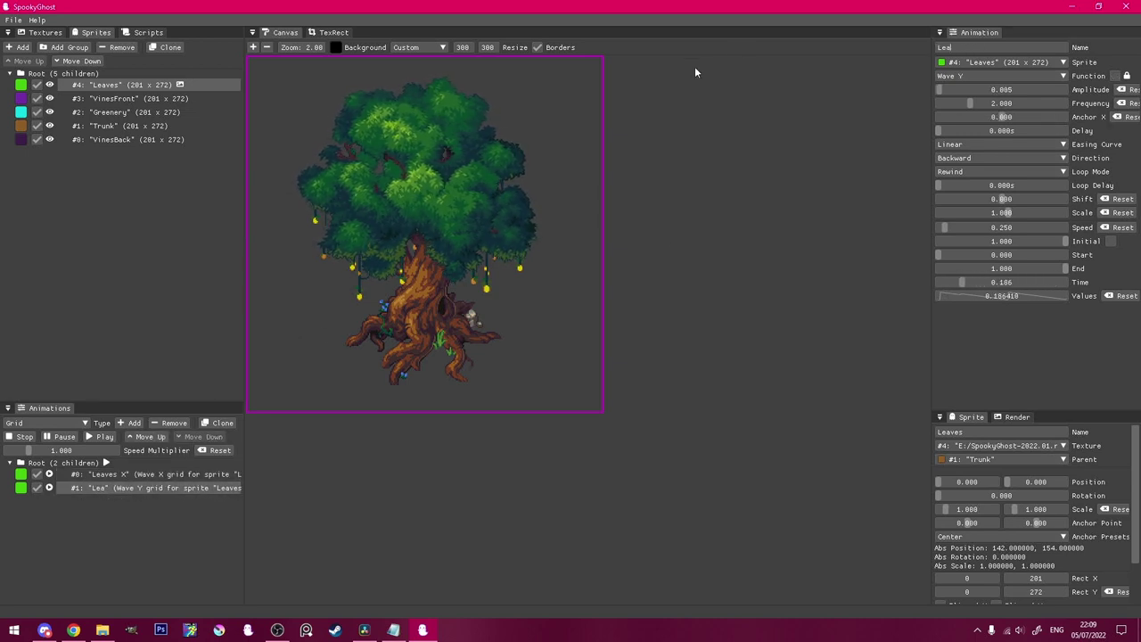
type("ves Y")
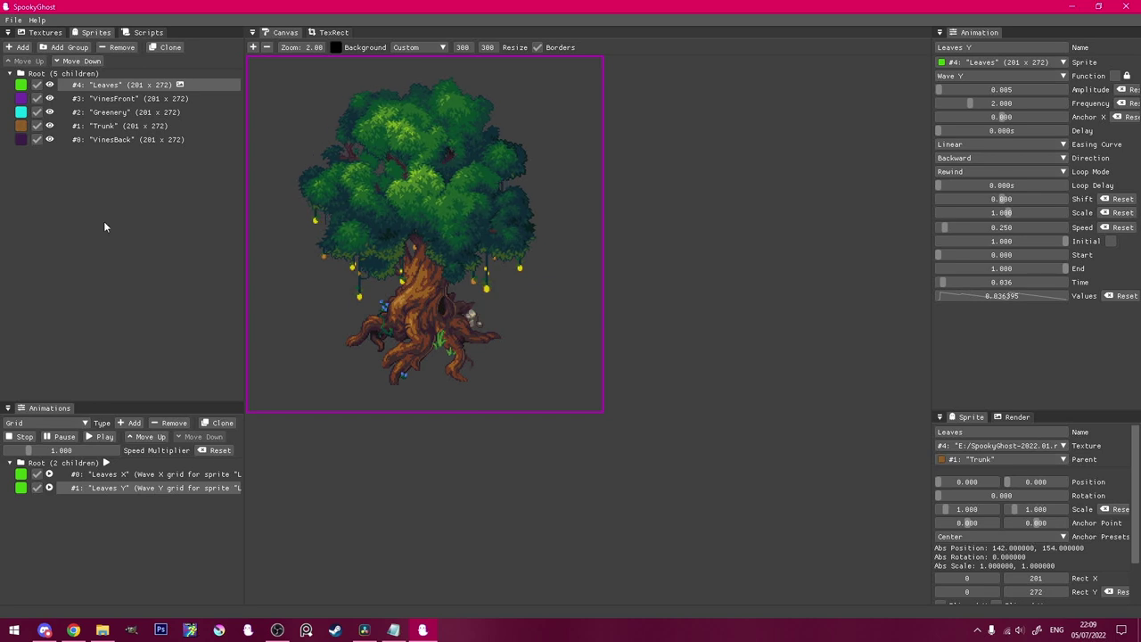
Step: Add a Grid animation to the VinesFront sprite and name it "Vines Skew"
left_click(112, 100)
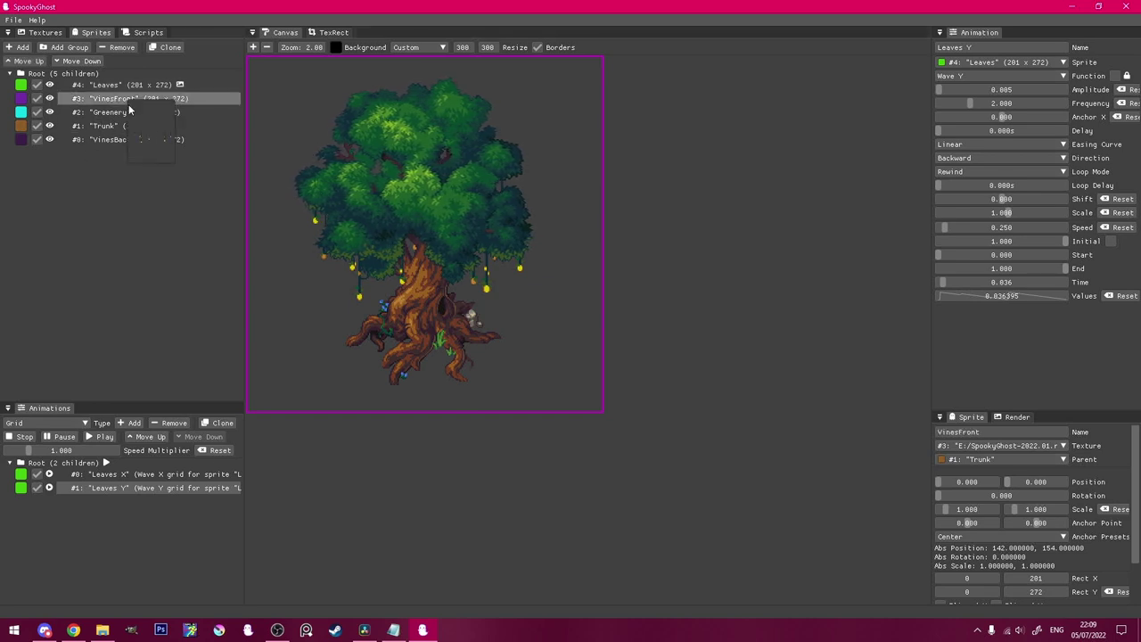
left_click(34, 425)
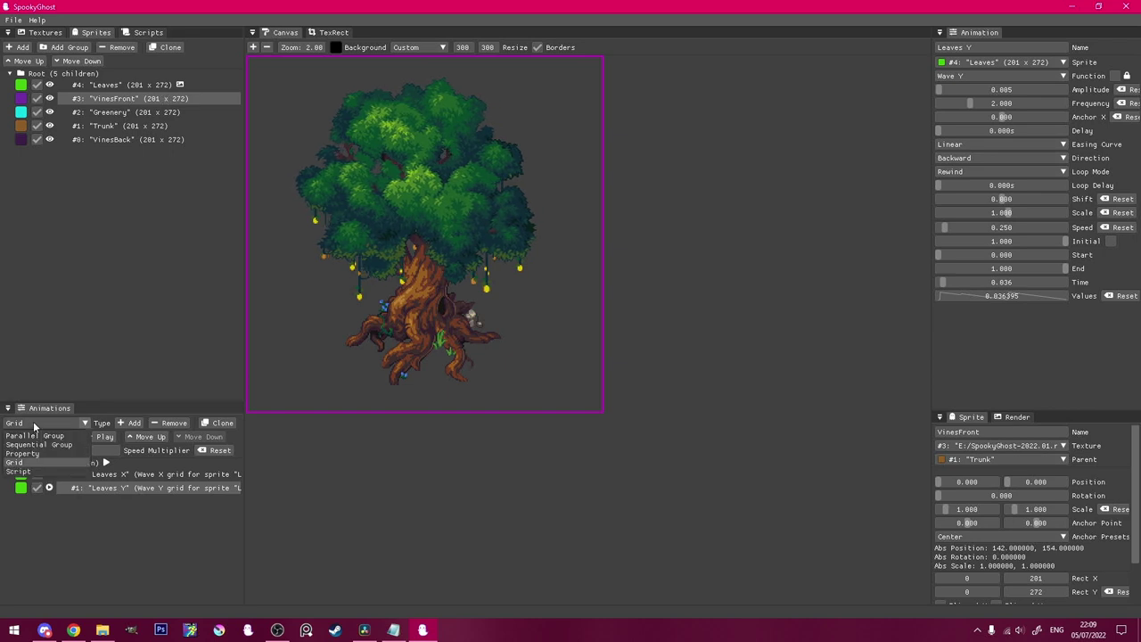
left_click(27, 425)
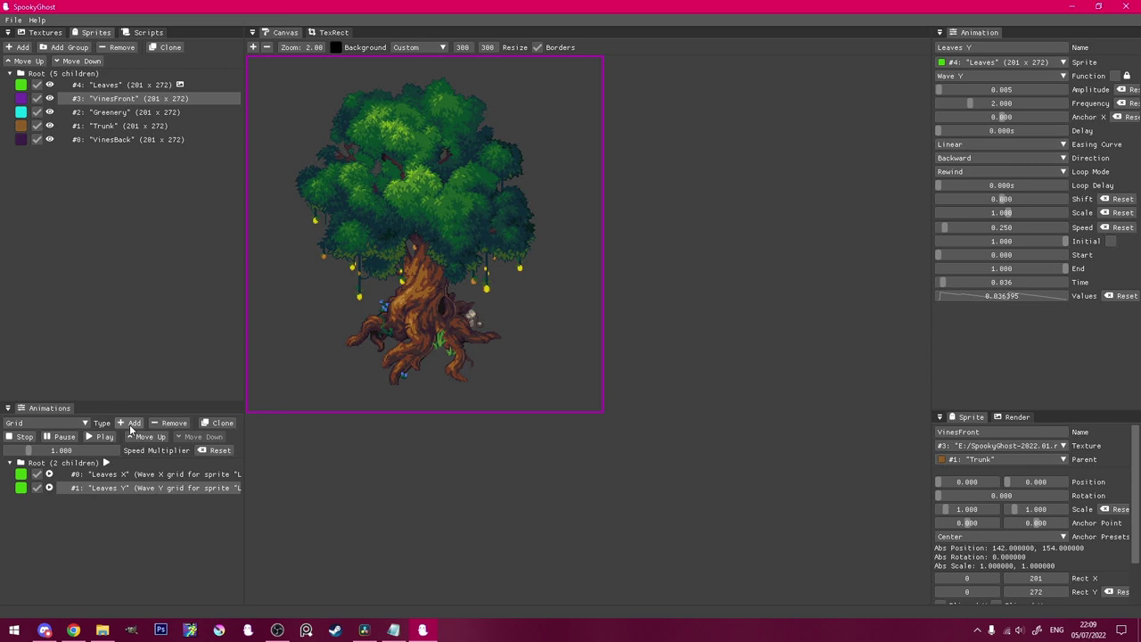
left_click(130, 424)
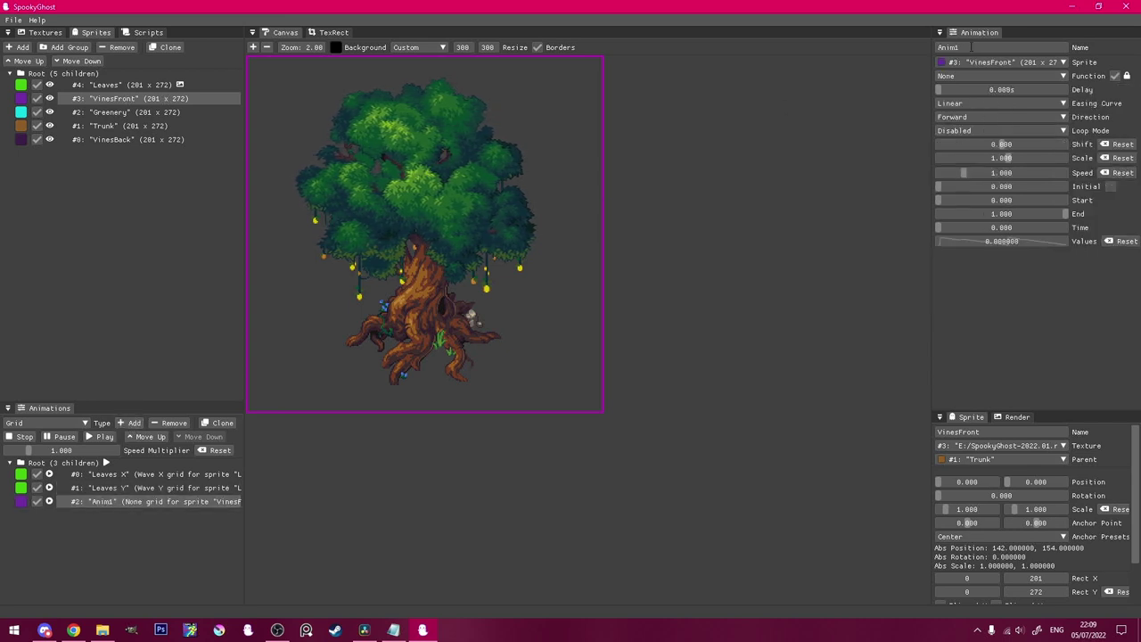
type("Vines Skew")
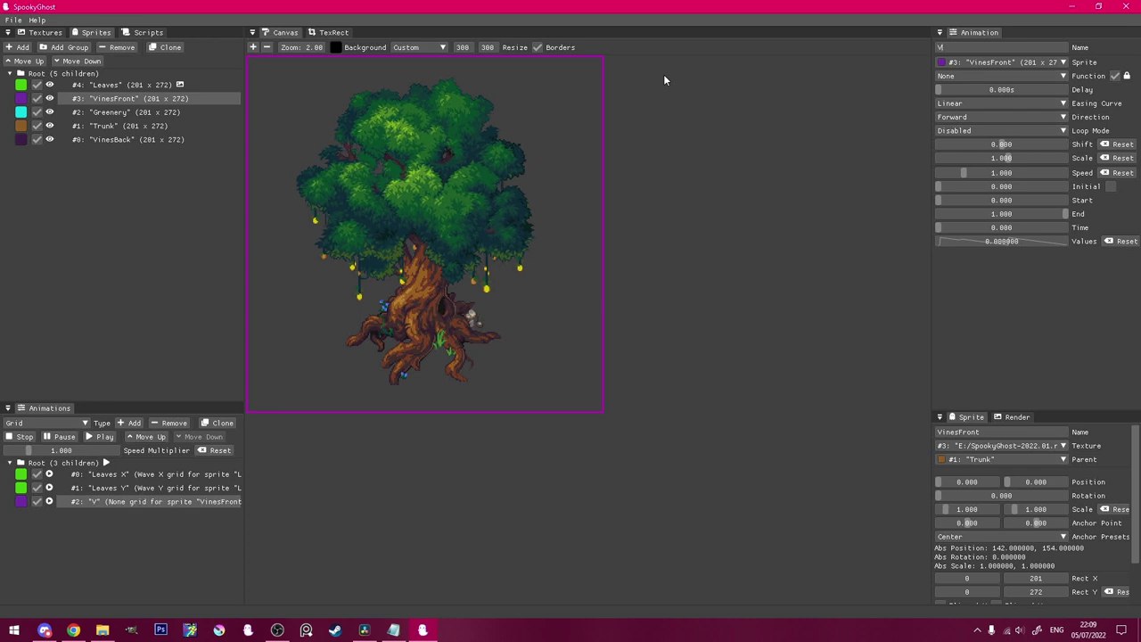
Step: Give the Vines Skew animation the Skew X function with Rewind looping, and restart all animations to preview it
left_click(961, 78)
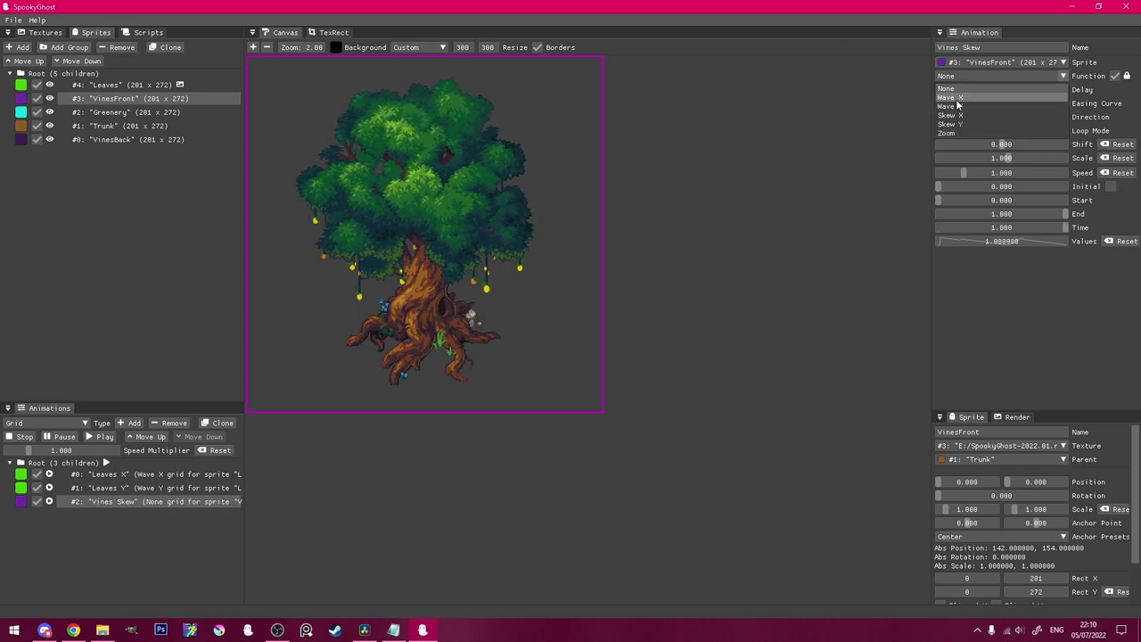
left_click(950, 115)
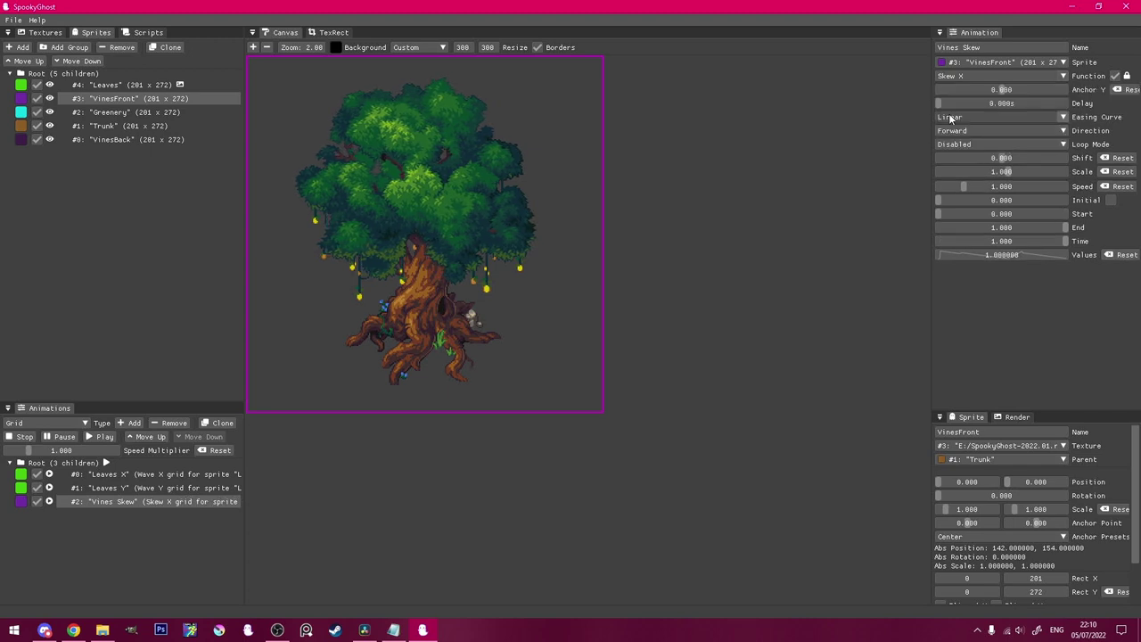
left_click(959, 145)
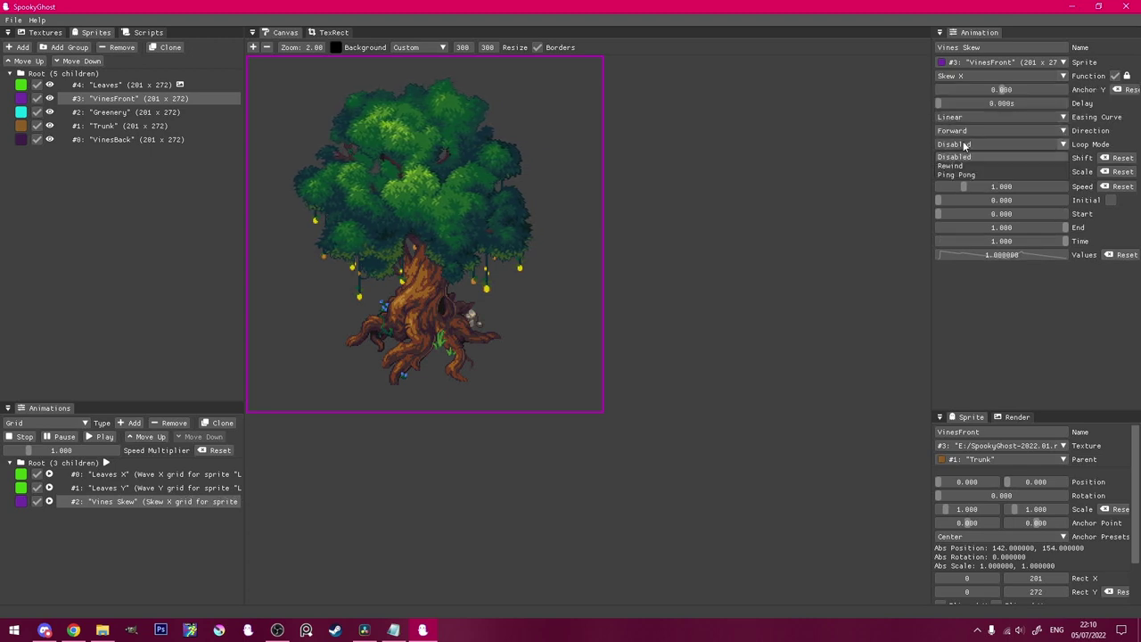
left_click(956, 166)
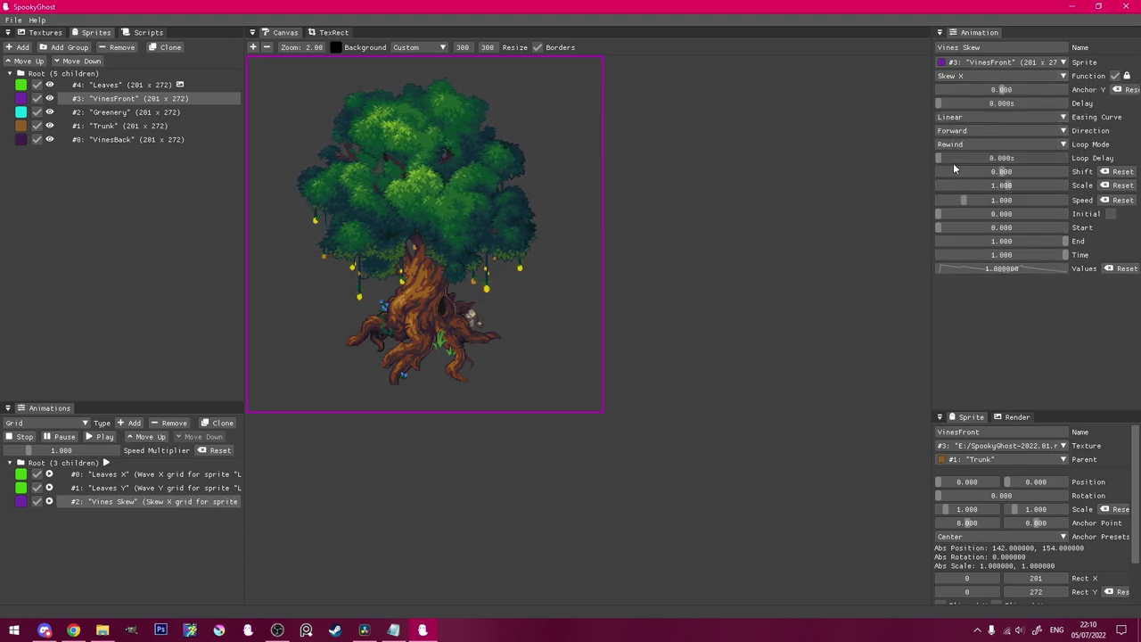
left_click(69, 464)
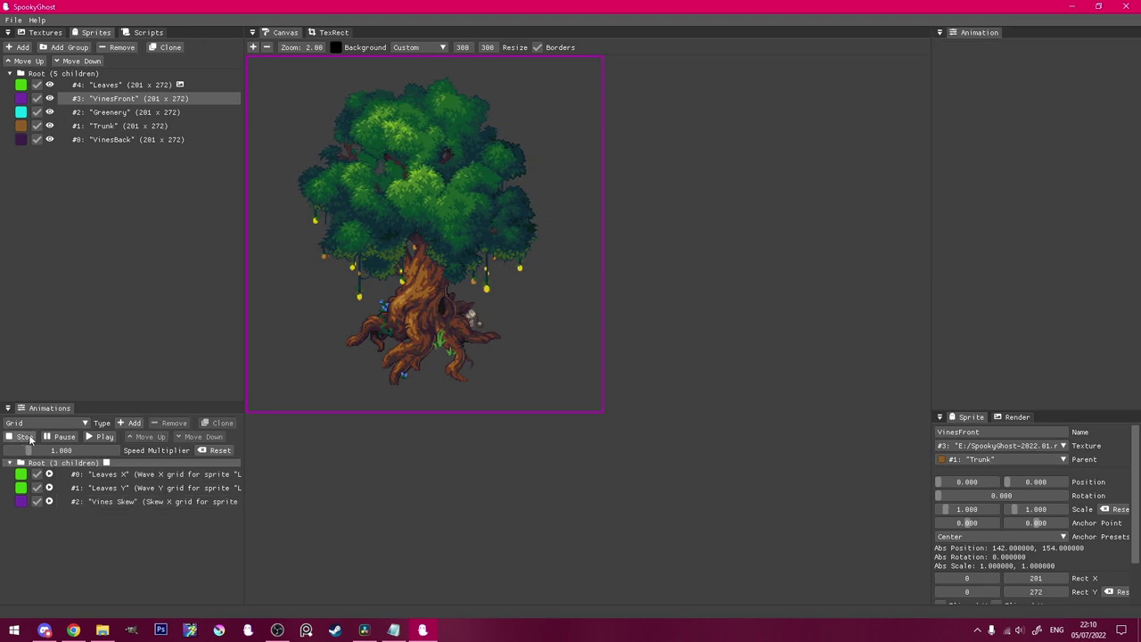
left_click(93, 437)
Step: Set the Vines Skew animation's scale to -0.2 and its easing curve to Sine
left_click(134, 501)
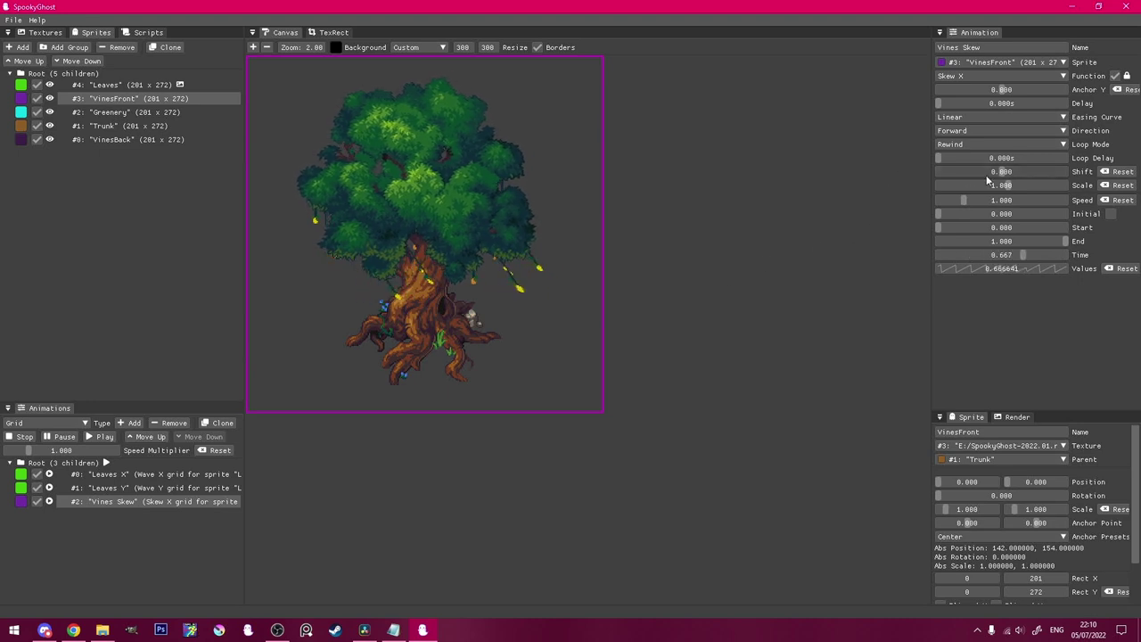
double_click(1008, 186)
key("BackSpace")
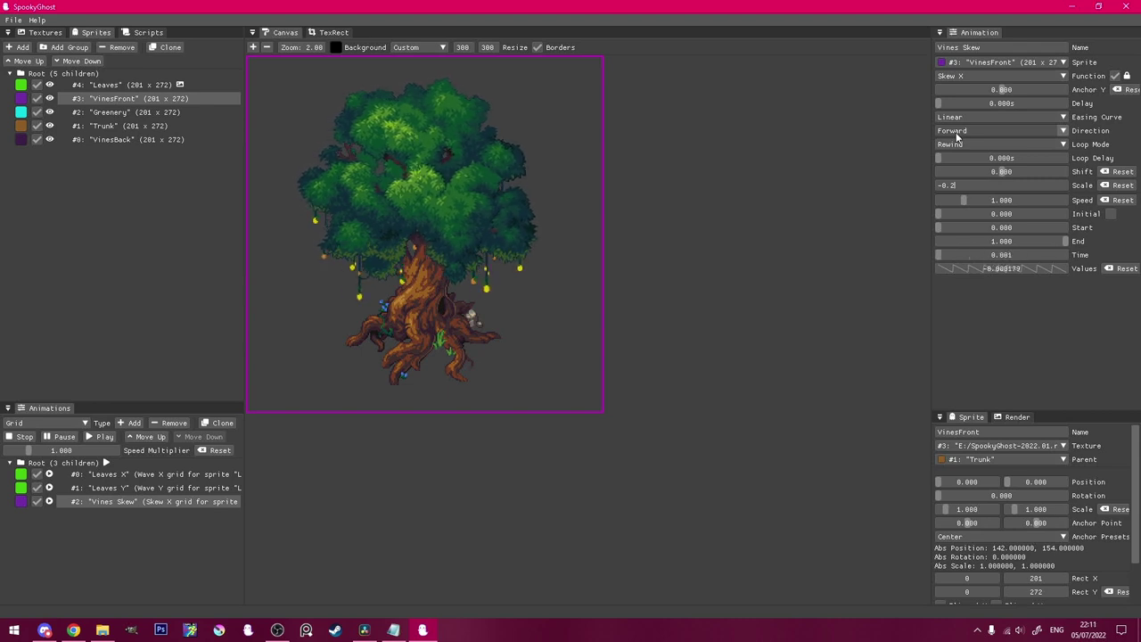
left_click(959, 116)
left_click(954, 179)
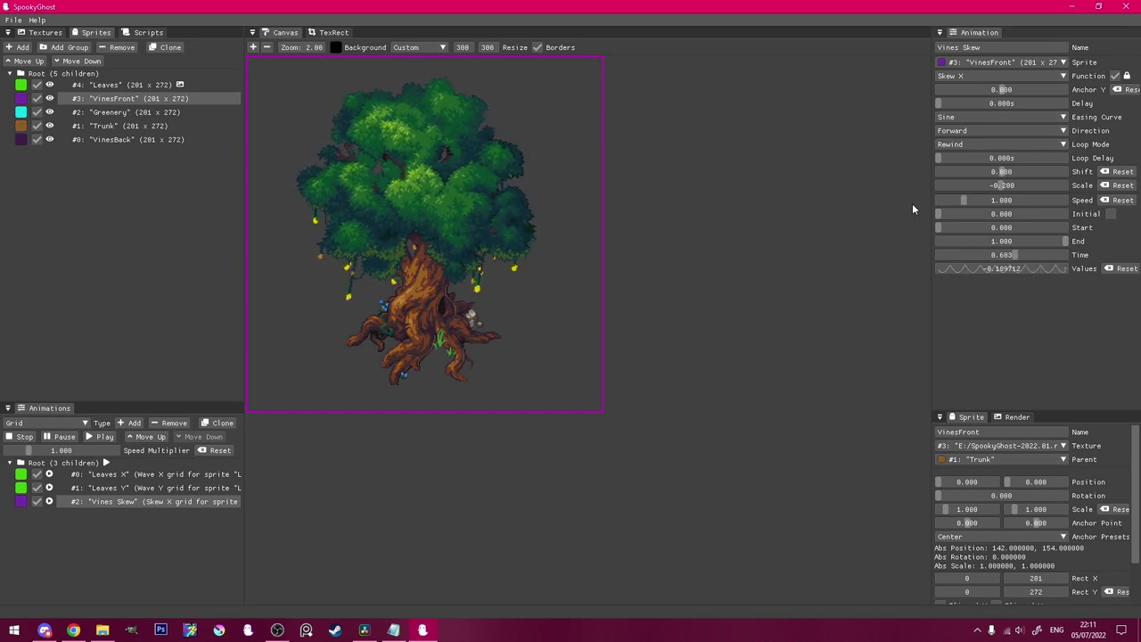
Step: Set the Vines Skew animation's speed to 0.5
left_click(964, 200, "ctrl")
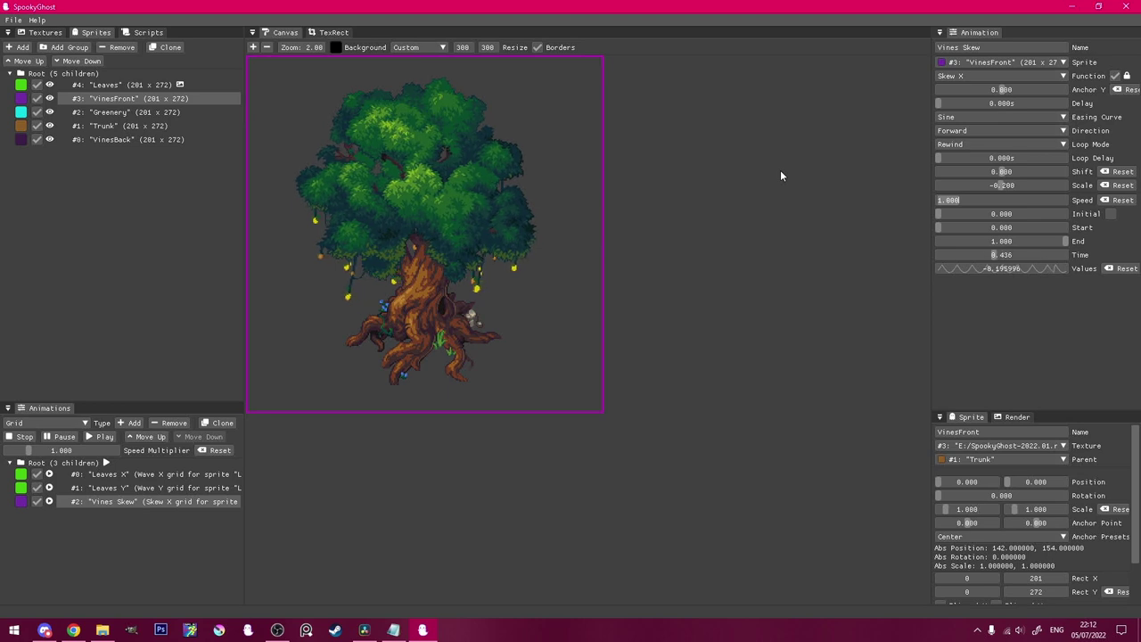
type("0.5")
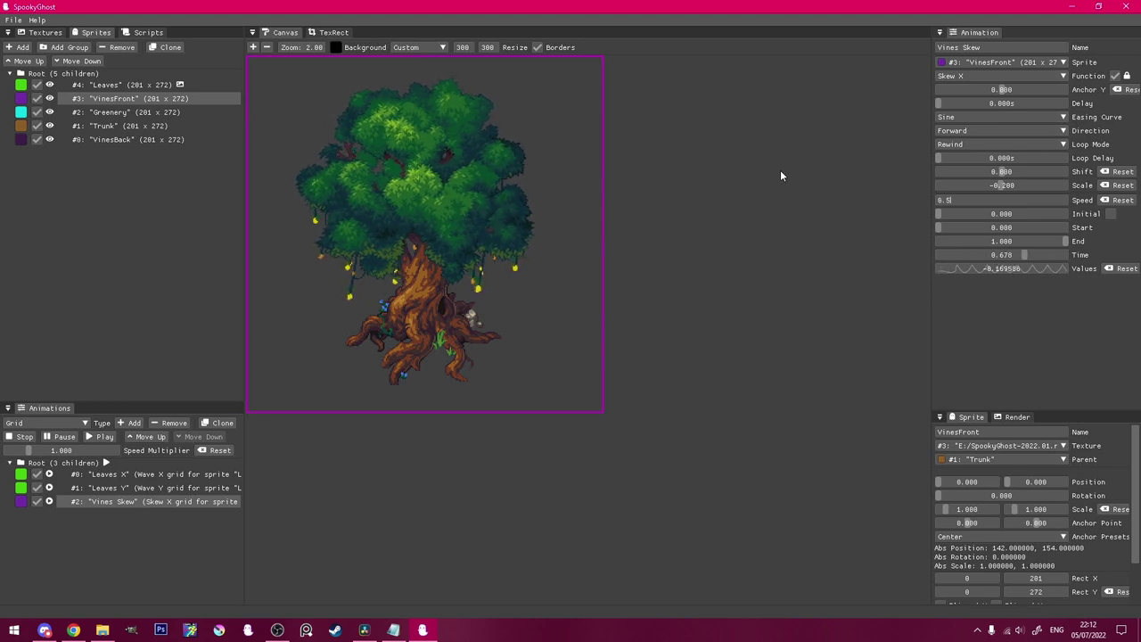
key("Return")
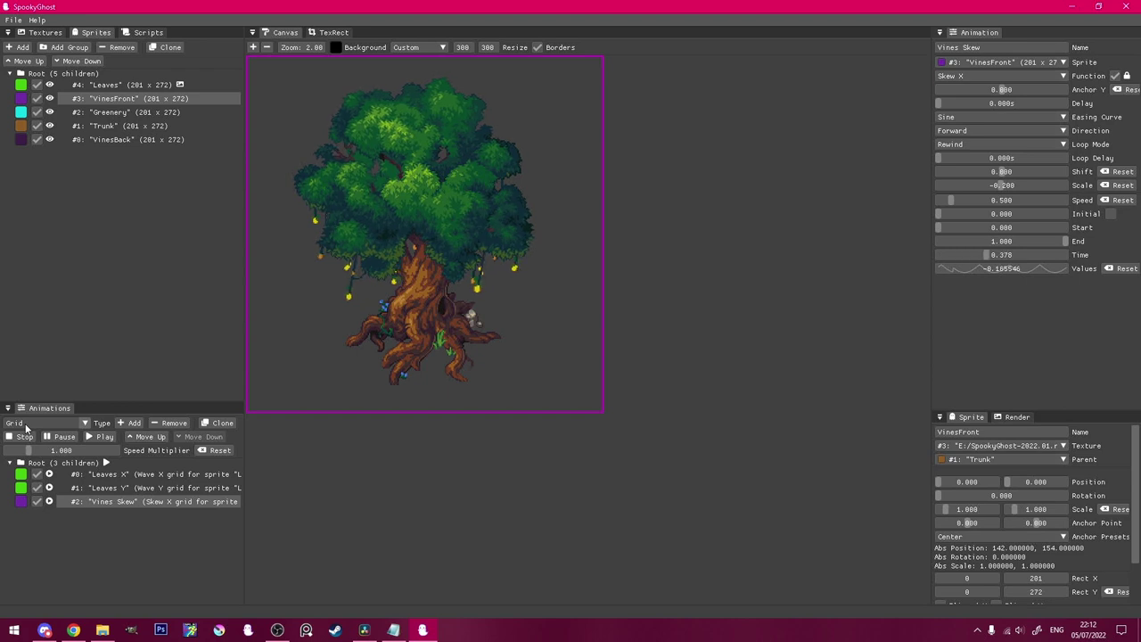
Step: Add a second Grid animation to VinesFront with the Wave X function and Rewind looping, and restart all animations to preview it
left_click(133, 423)
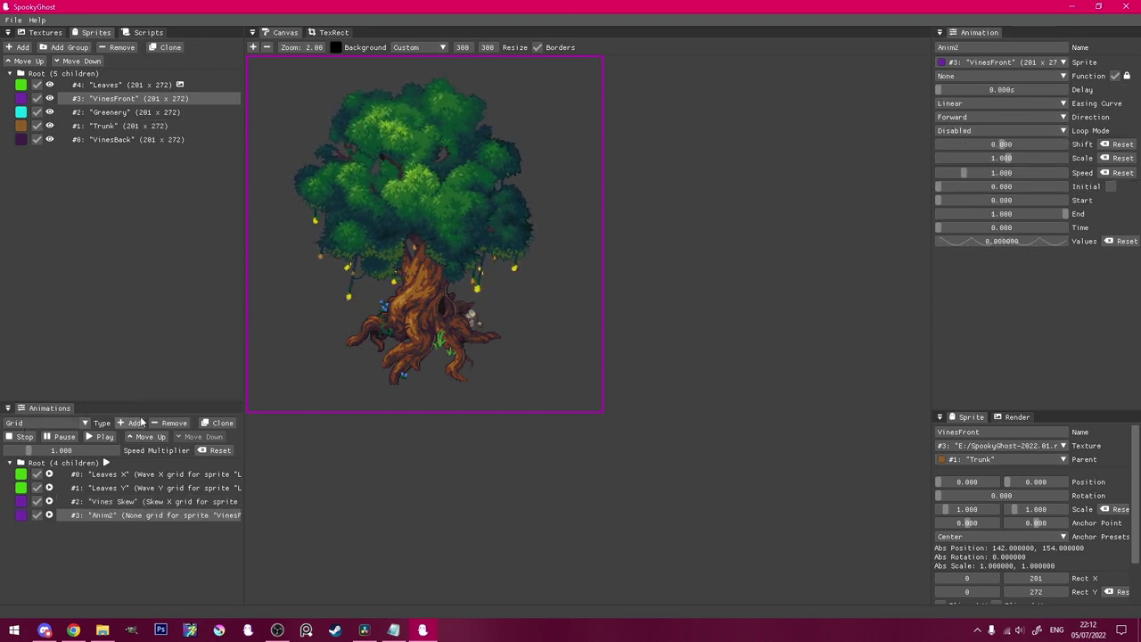
left_click(961, 76)
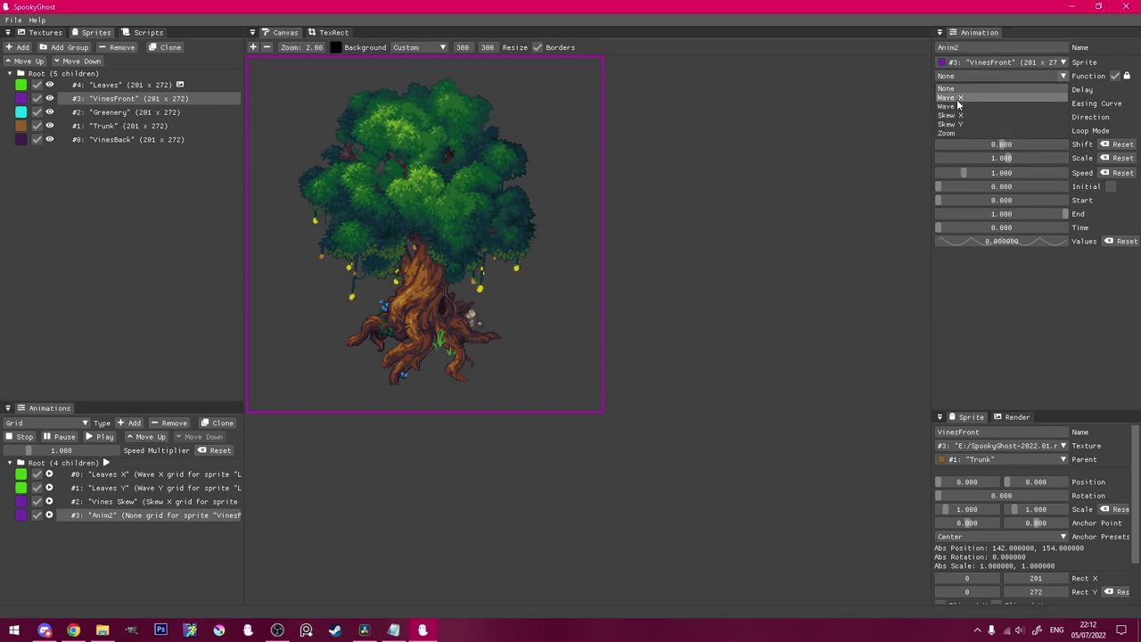
left_click(958, 98)
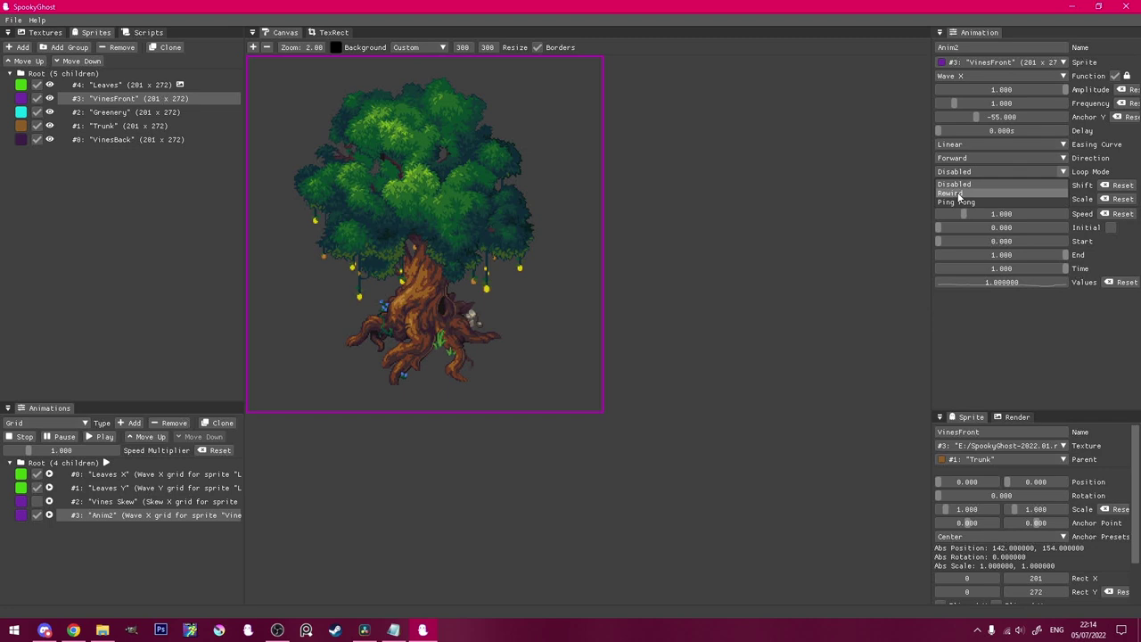
left_click(981, 198)
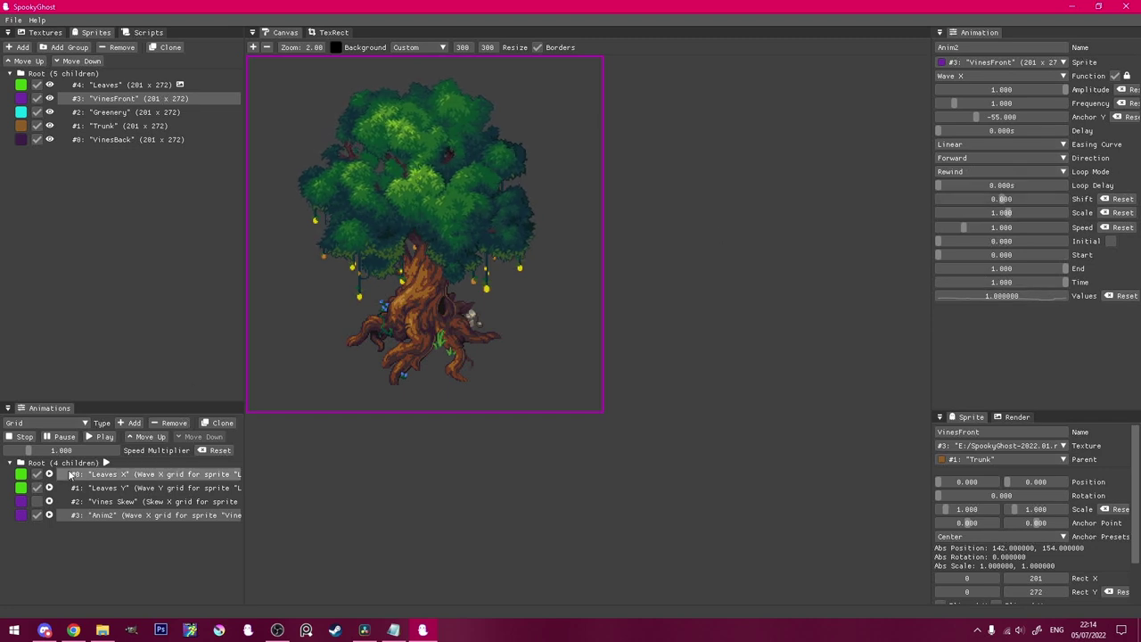
left_click(62, 462)
left_click(33, 440)
left_click(103, 437)
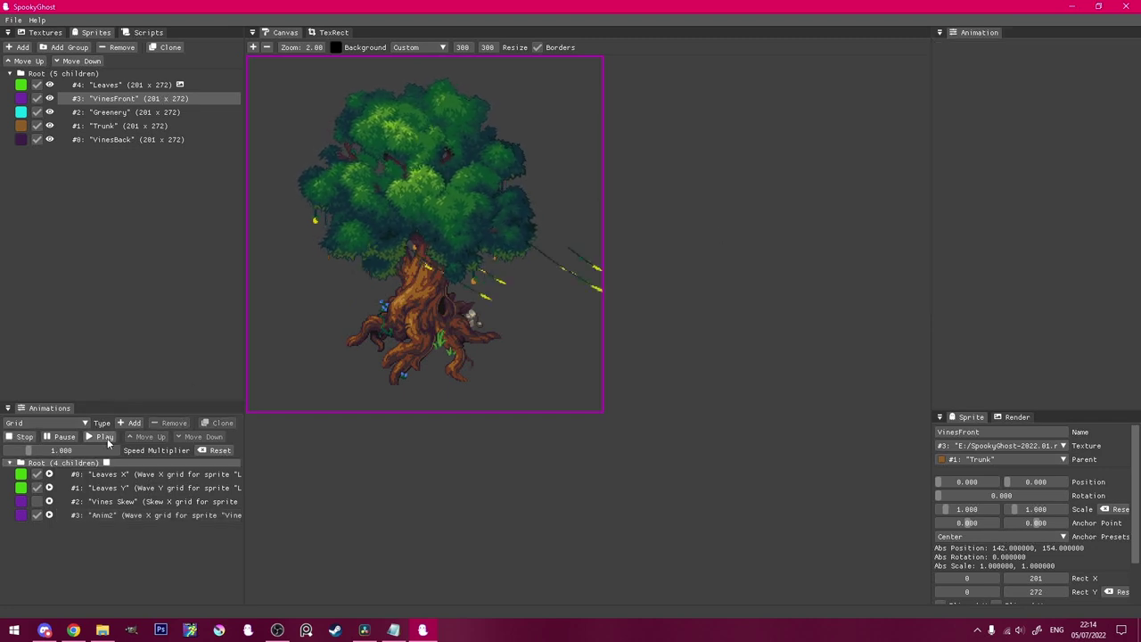
Step: Reduce the amplitude of the VinesFront Wave X animation to near its minimum
left_click(107, 516)
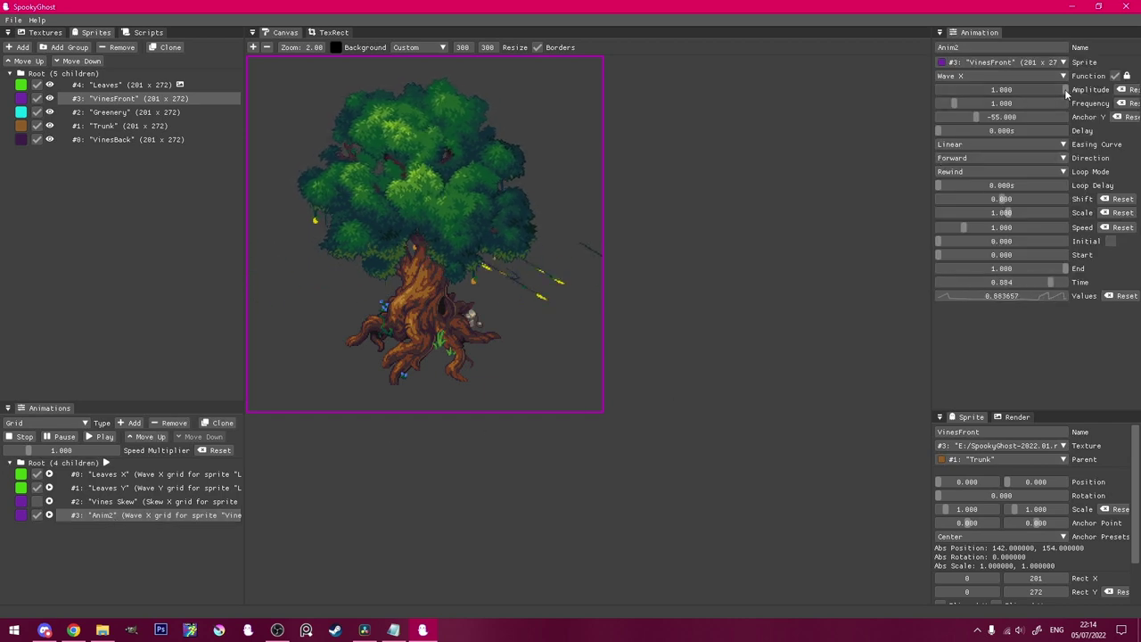
left_click_drag(1067, 92, 939, 89)
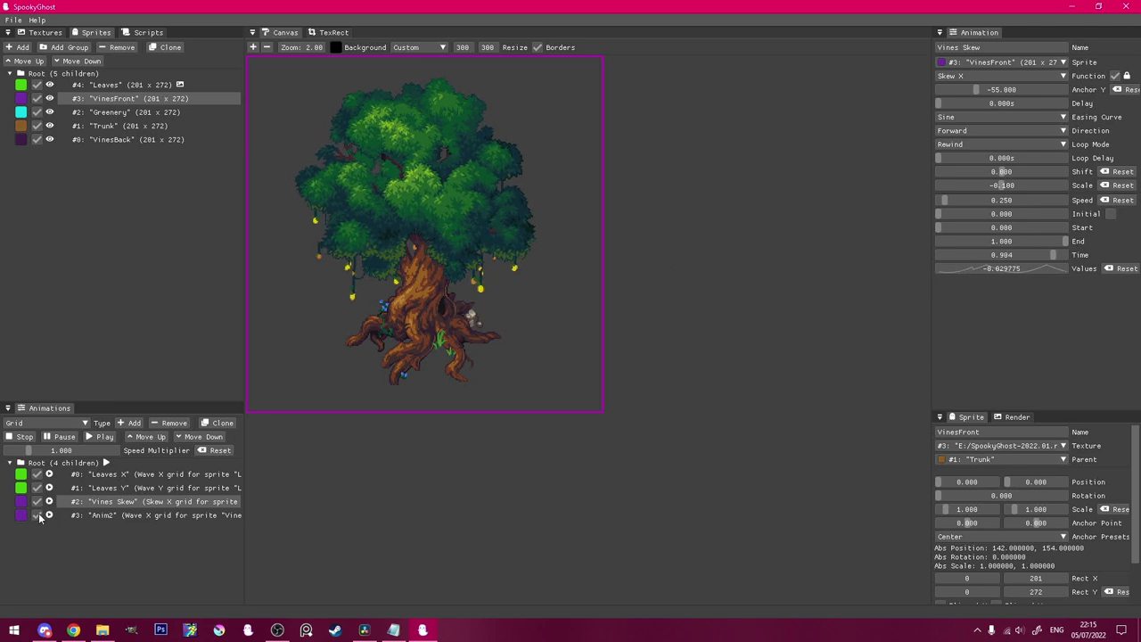
left_click(89, 515)
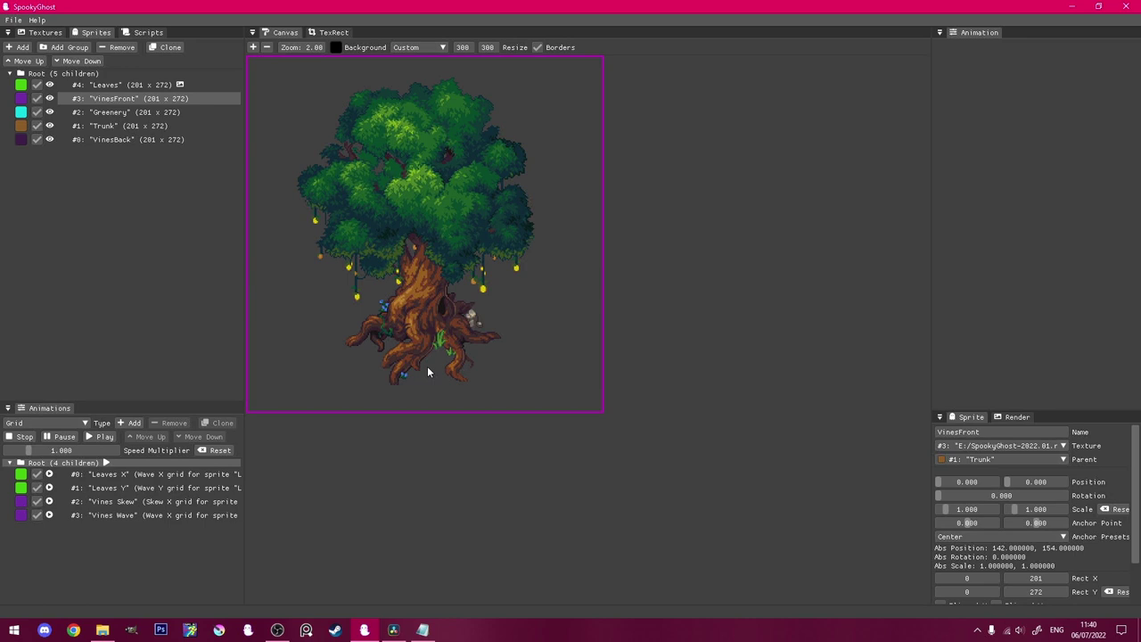
Step: Clone the Vines Skew and Vines Wave animations, placing the copied skew below the original Vines Wave
left_click(158, 490)
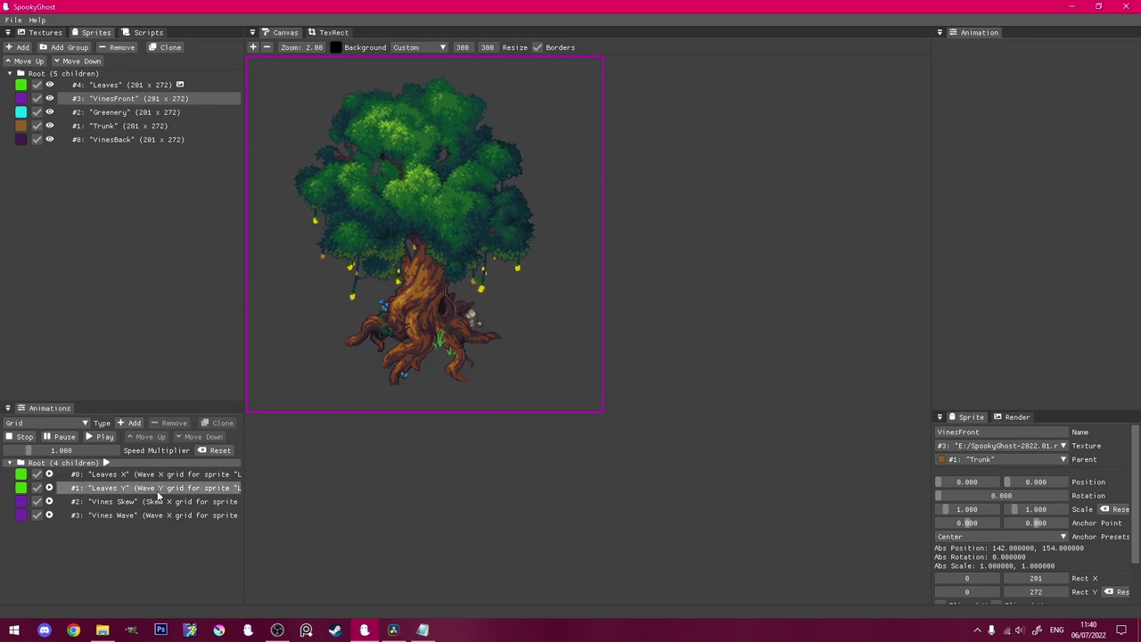
left_click(151, 501)
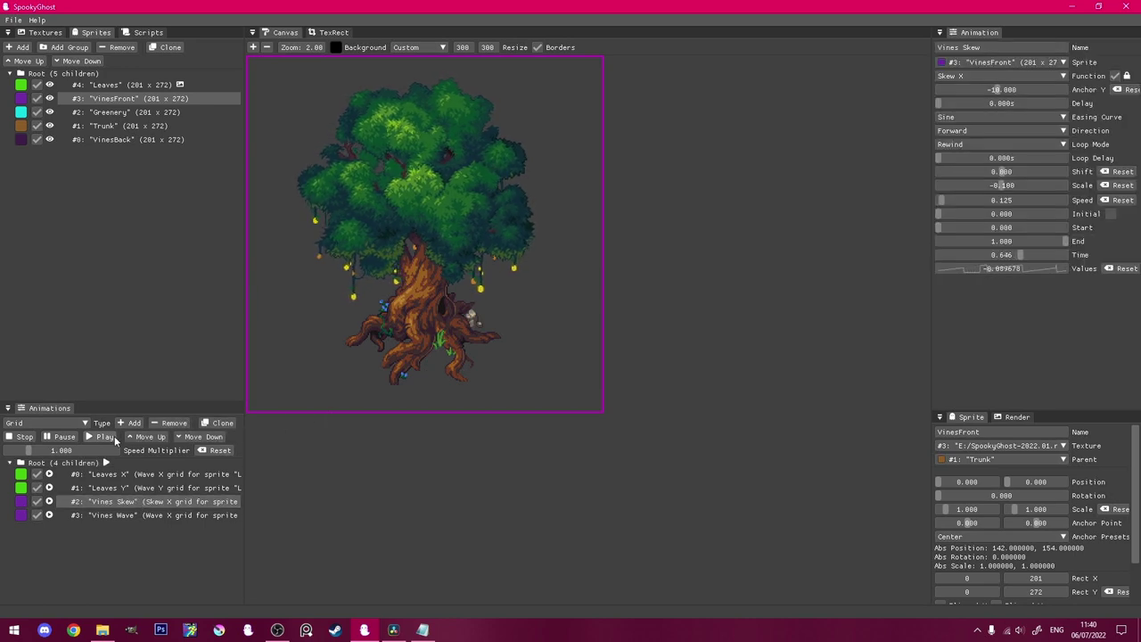
left_click(216, 423)
left_click_drag(134, 515, 109, 540)
left_click(131, 517)
left_click(216, 424)
Step: Assign the cloned Vines Skew and Vines Wave animations to the VinesBack sprite
left_click(105, 530)
left_click(1001, 62)
left_click(990, 116)
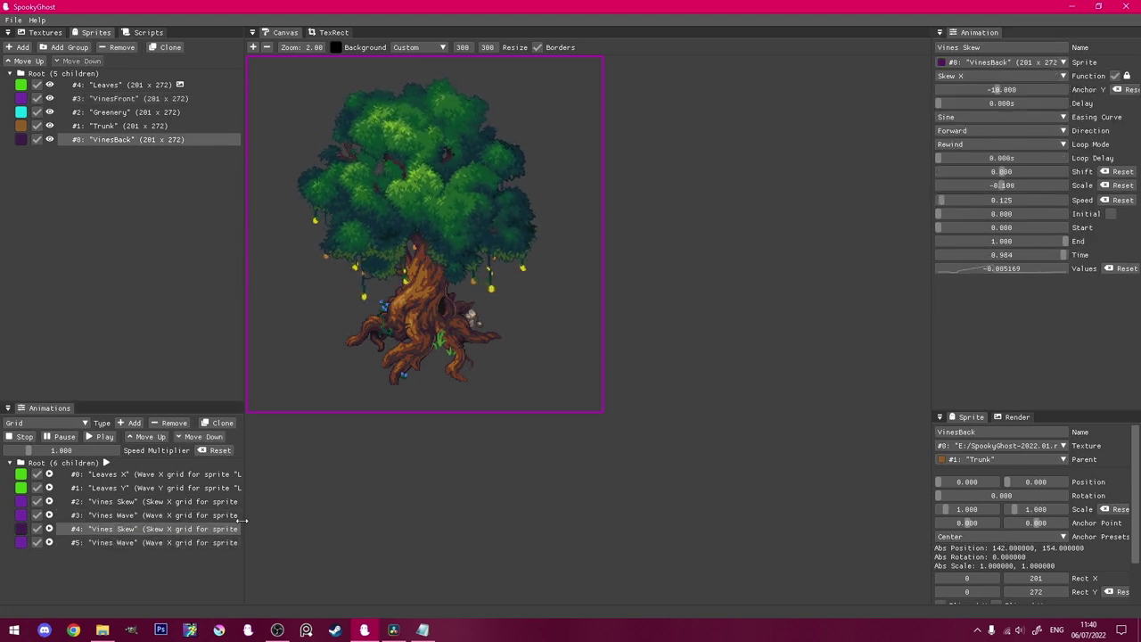
left_click(229, 540)
left_click(979, 64)
left_click(964, 115)
left_click(35, 461)
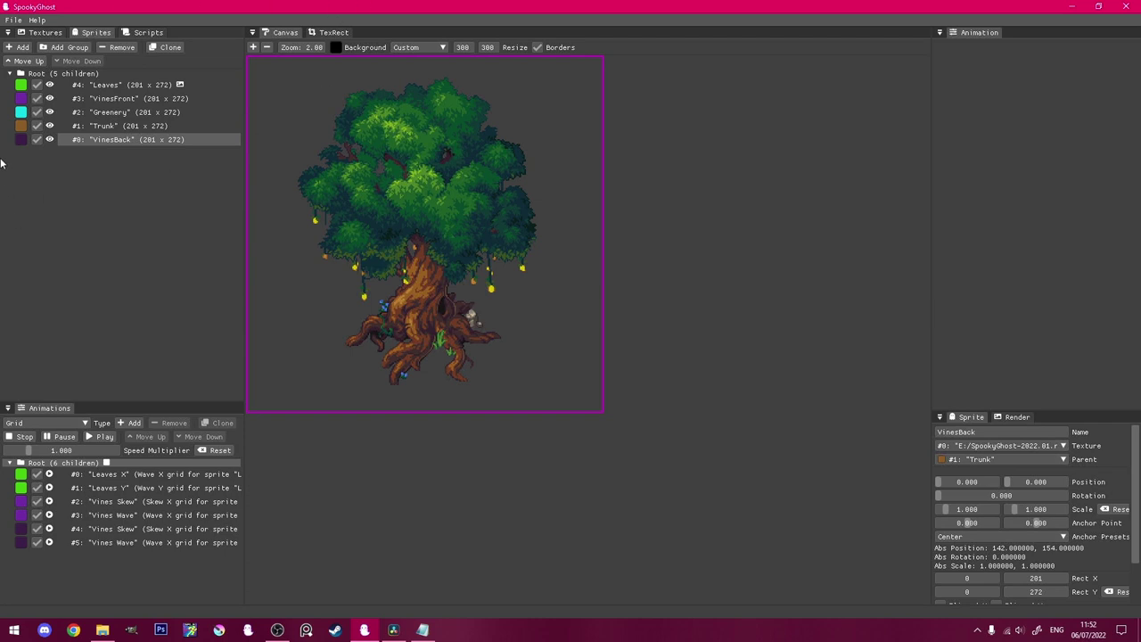
Step: Add a new sprite named "Leaf" that uses texture #1, the one with the trunk and branches
left_click(15, 48)
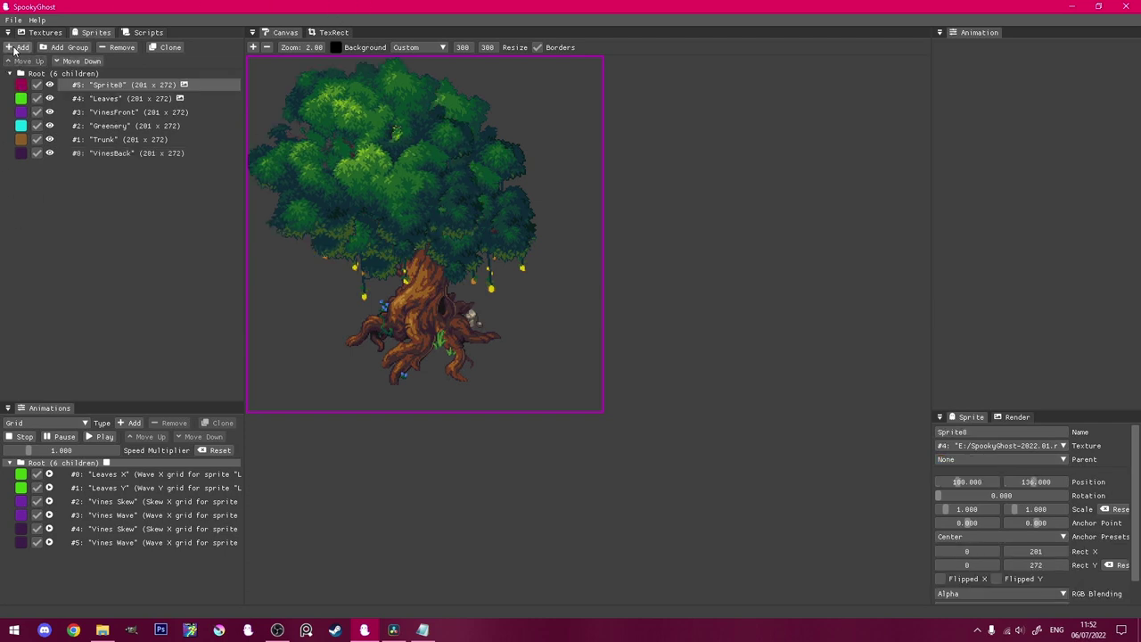
key("F2")
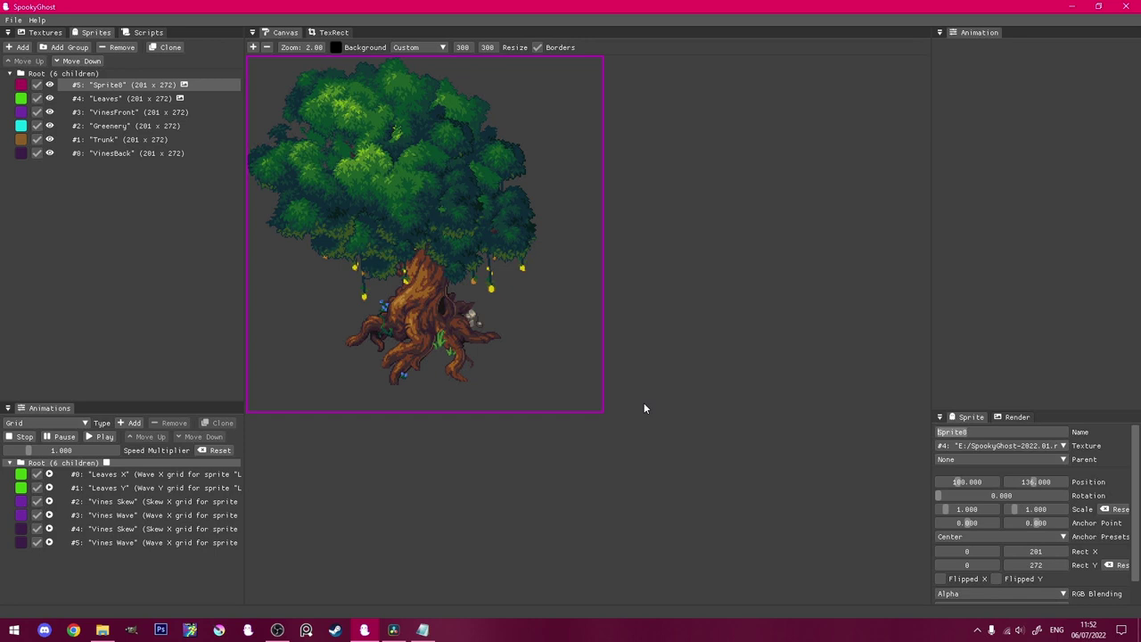
type("Leaf")
left_click(998, 444)
left_click(976, 463)
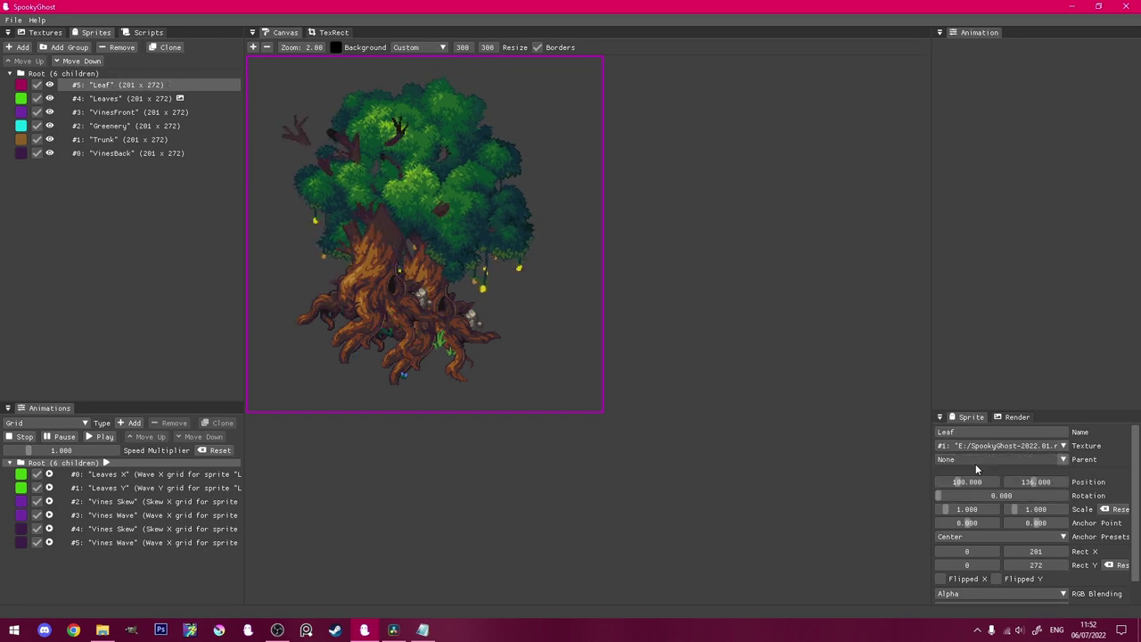
Step: Crop the Leaf sprite's texture rectangle to a 13 x 12 area around the small green leaf
left_click(329, 36)
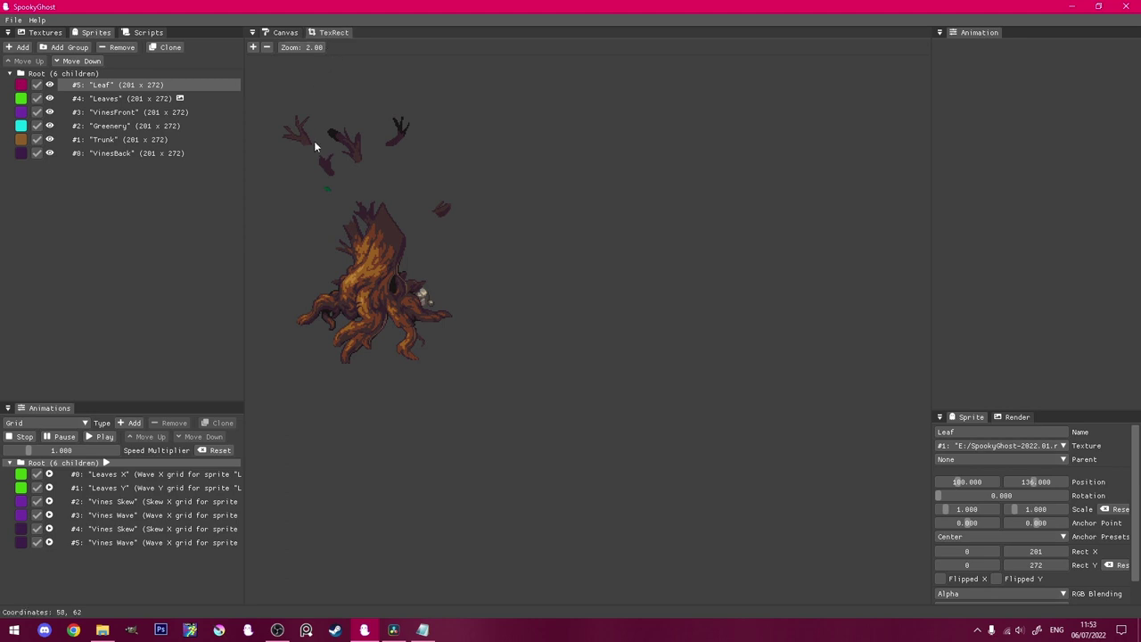
left_click(253, 47)
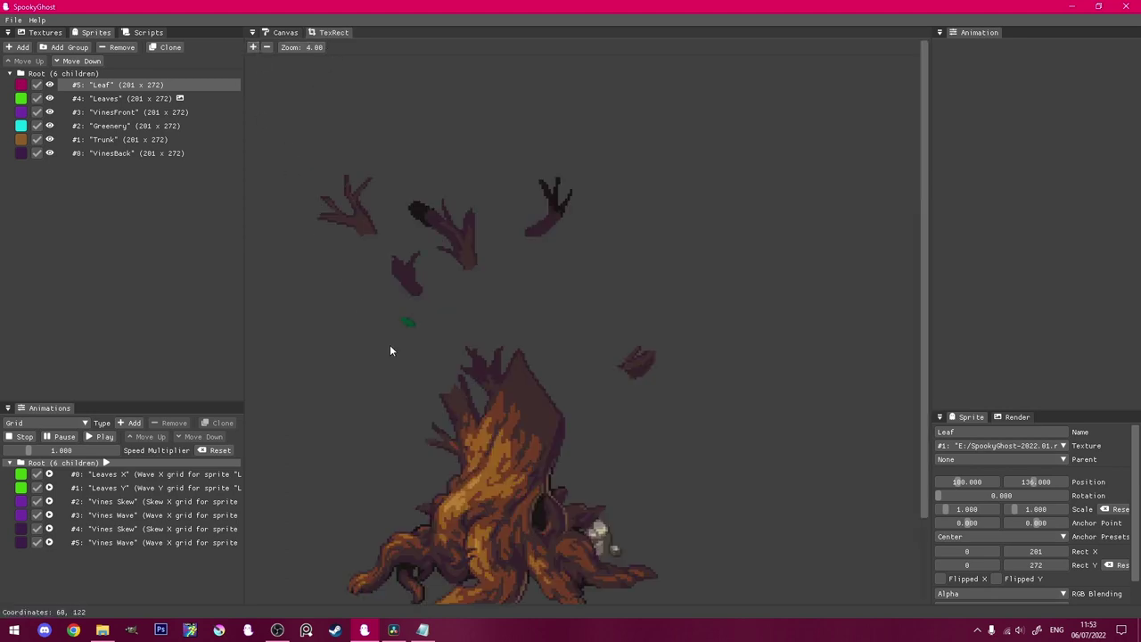
left_click_drag(390, 337, 420, 318)
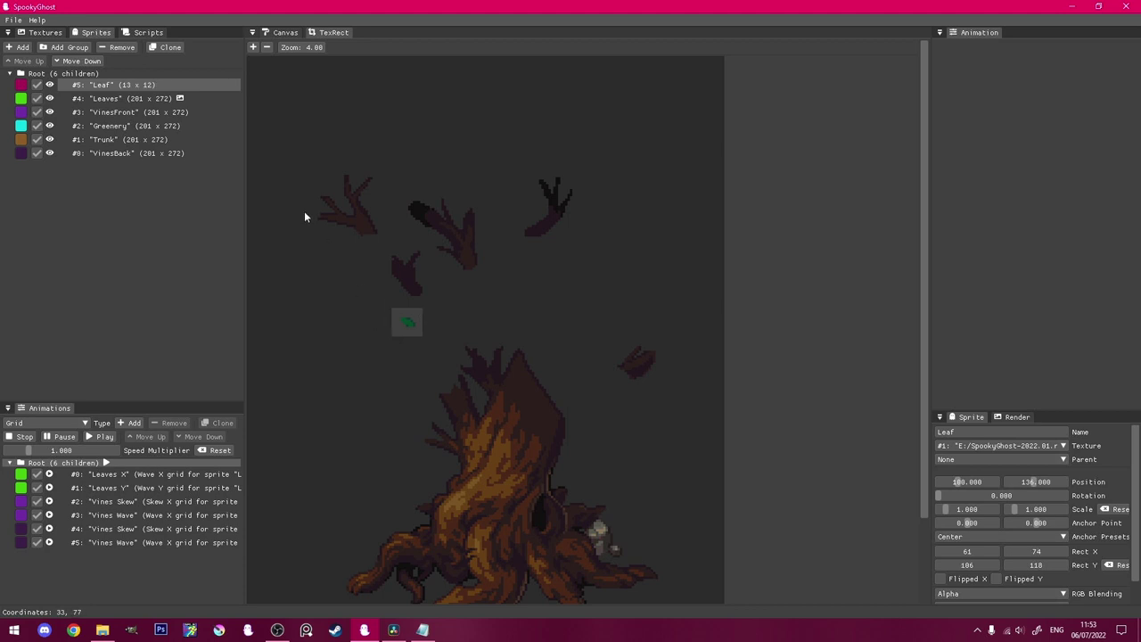
Step: Place the Leaf sprite beside the foliage at position 38, 62 and stop all animations
left_click(283, 33)
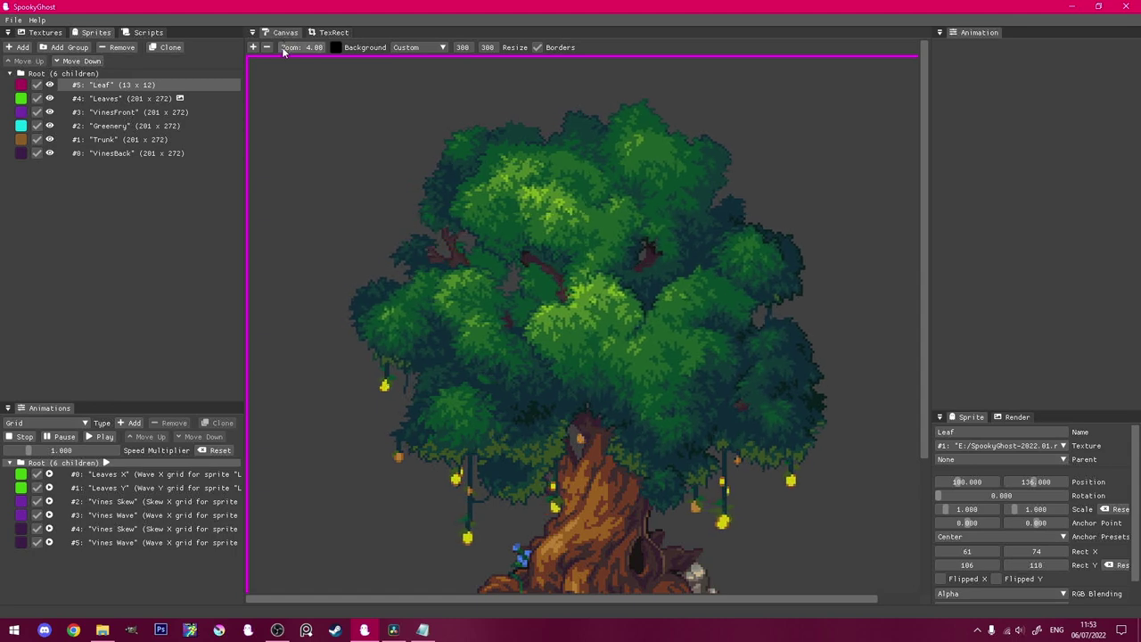
left_click(334, 192)
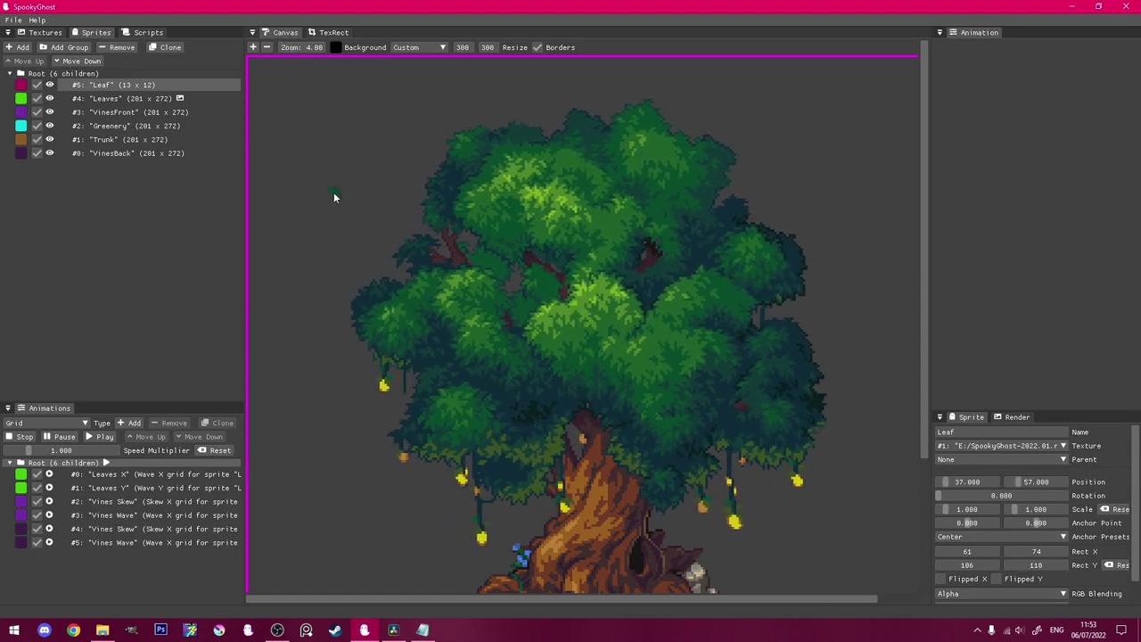
left_click(336, 204)
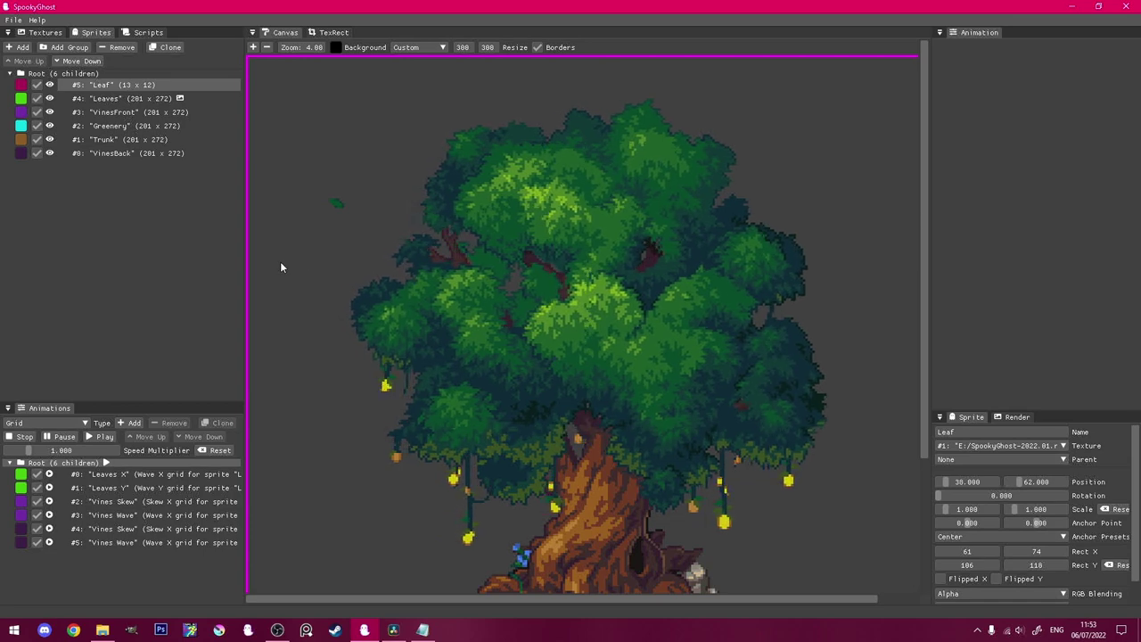
left_click(25, 437)
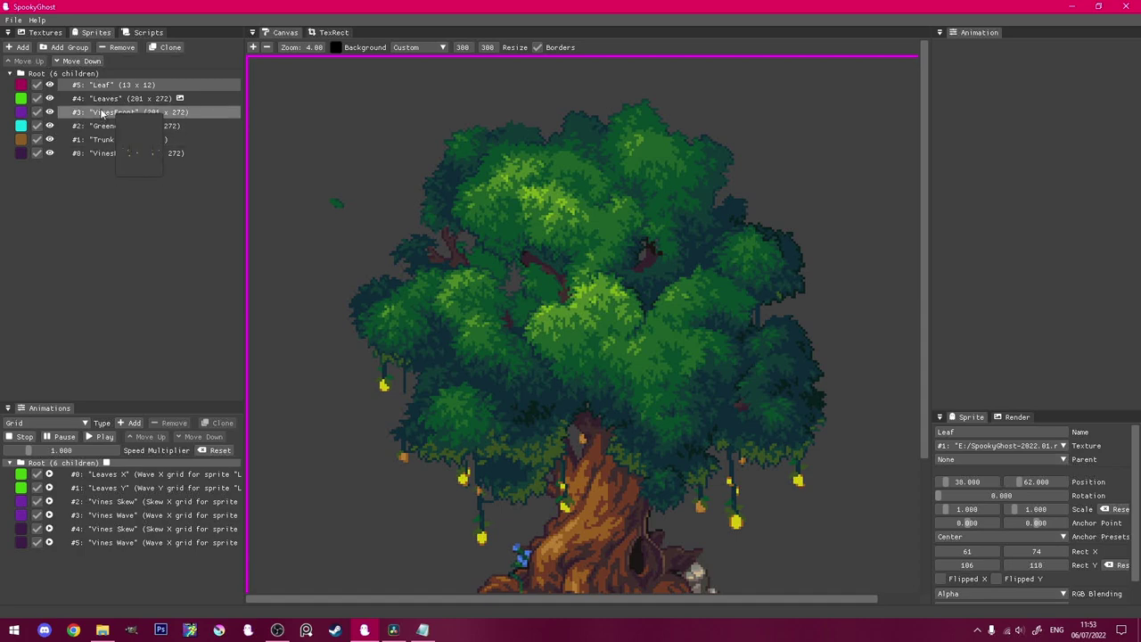
Step: Move the Leaf sprite below VinesFront in the sprite order and give it an orange label colour
mouse_move(99, 86)
mouse_move(99, 85)
left_mouse_down()
mouse_move(99, 128)
mouse_move(98, 112)
left_mouse_up()
left_click(20, 112)
left_click(161, 142)
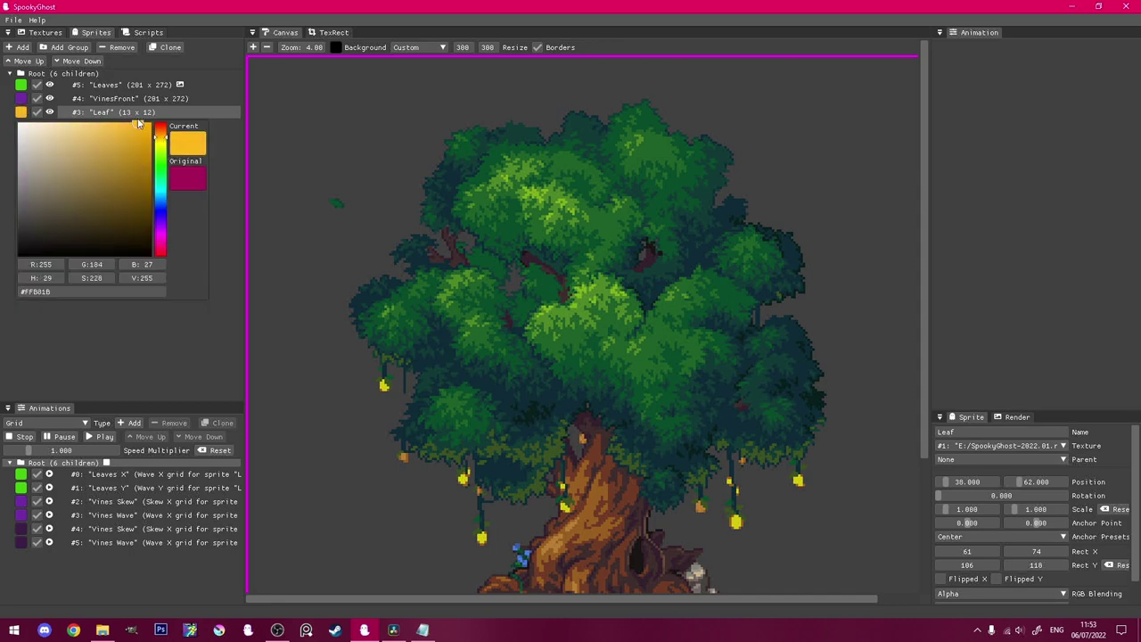
left_click(229, 162)
Step: Add a sprite group below VinesFront to hold the Leaf sprite and colour the group orange
left_click(65, 47)
left_click_drag(77, 87, 112, 114)
left_click(20, 112)
left_click(162, 135)
left_click(2, 164)
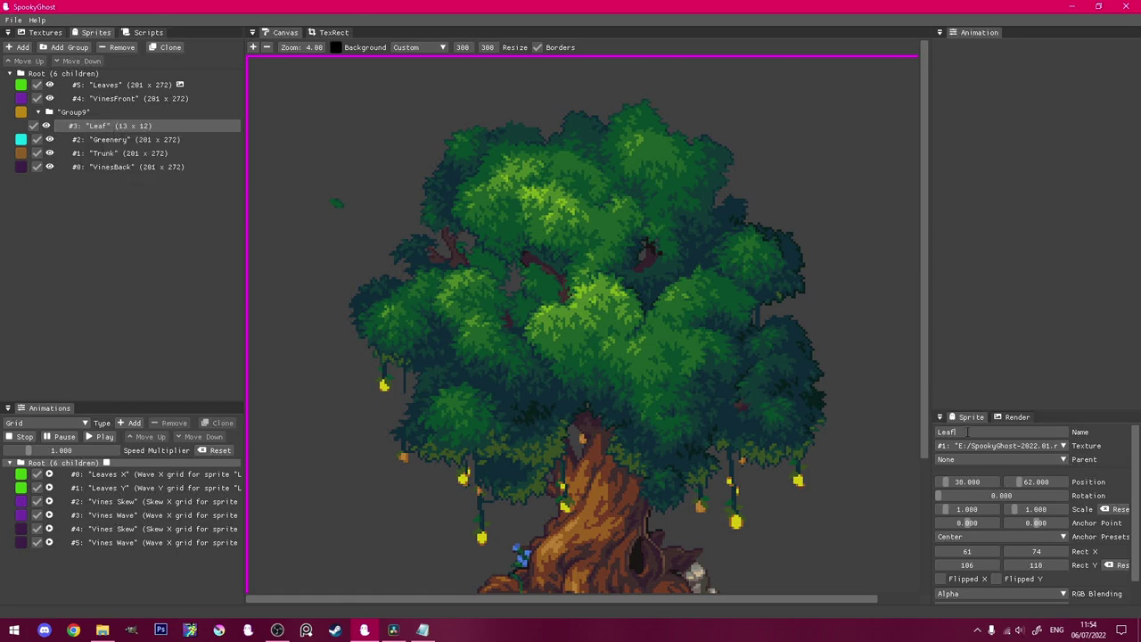
Step: Clone the grouped leaf sprite and name the two sprites "Leaf1" and "Leaf2"
left_click(163, 49)
left_click(960, 430)
key("BackSpace")
type("2")
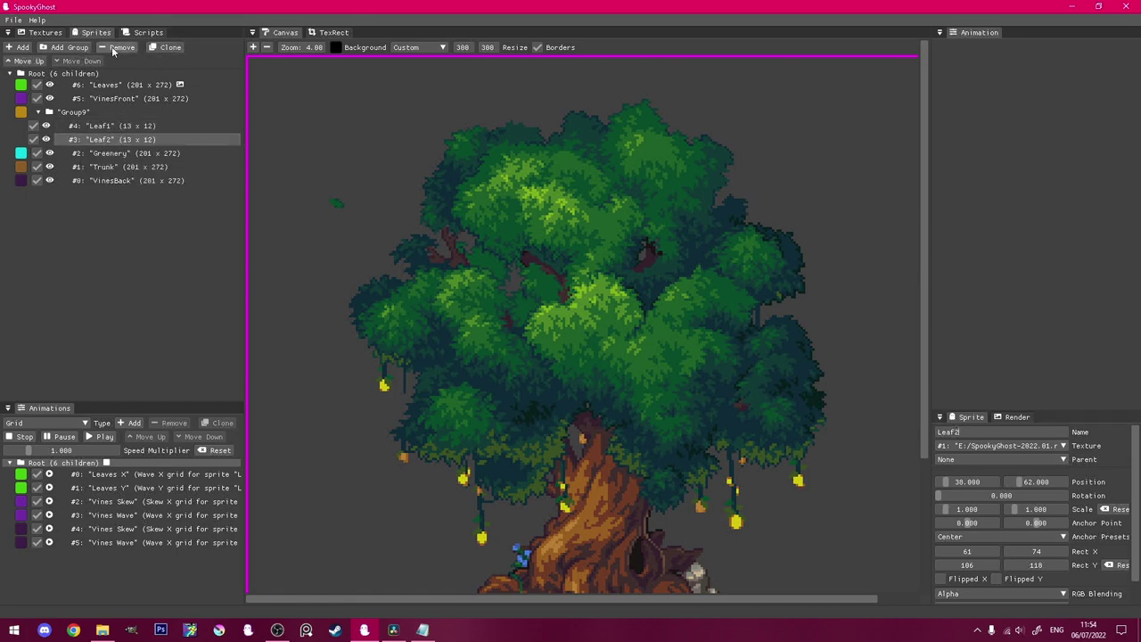
Step: Clone the leaf sprite again and name the copy "Leaf3"
left_click(164, 47)
left_click(160, 152)
left_click(958, 432)
key("BackSpace")
type("3")
Step: Make another clone of the leaf sprite and name it "Leaf4"
left_click(164, 48)
left_click(105, 167)
left_click(959, 431)
key("BackSpace")
type("4")
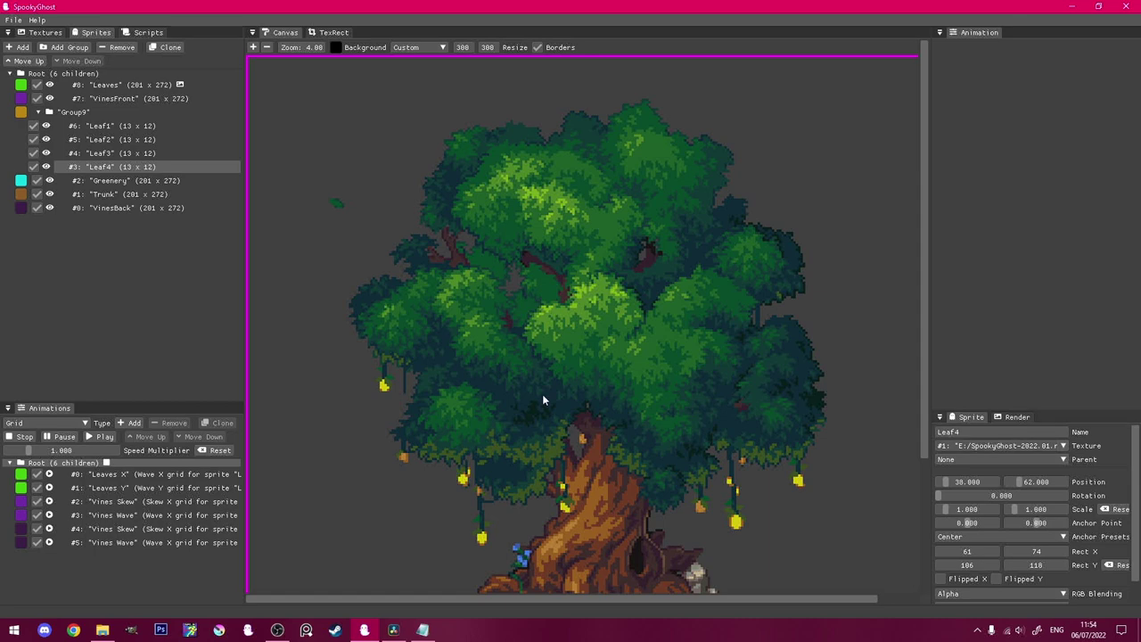
Step: Clone a fifth leaf sprite named "Leaf5" and place it below Leaf4 in the group
left_click(164, 47)
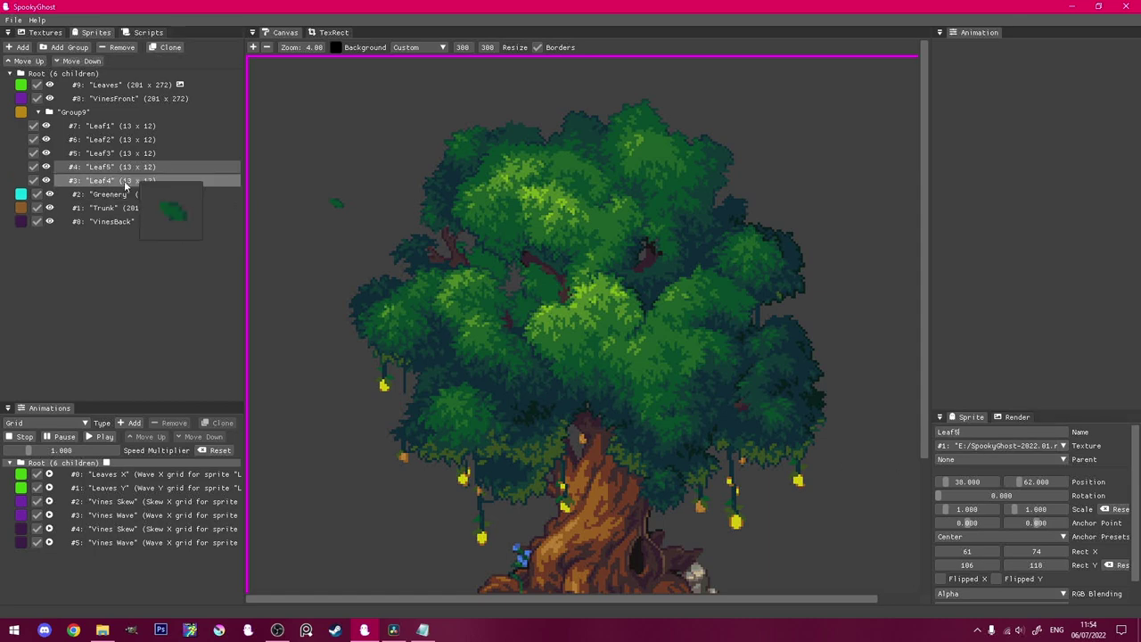
left_click_drag(116, 167, 106, 192)
Step: Add a parallel animation group named "Leaf1" after the vine animations
left_click(268, 49)
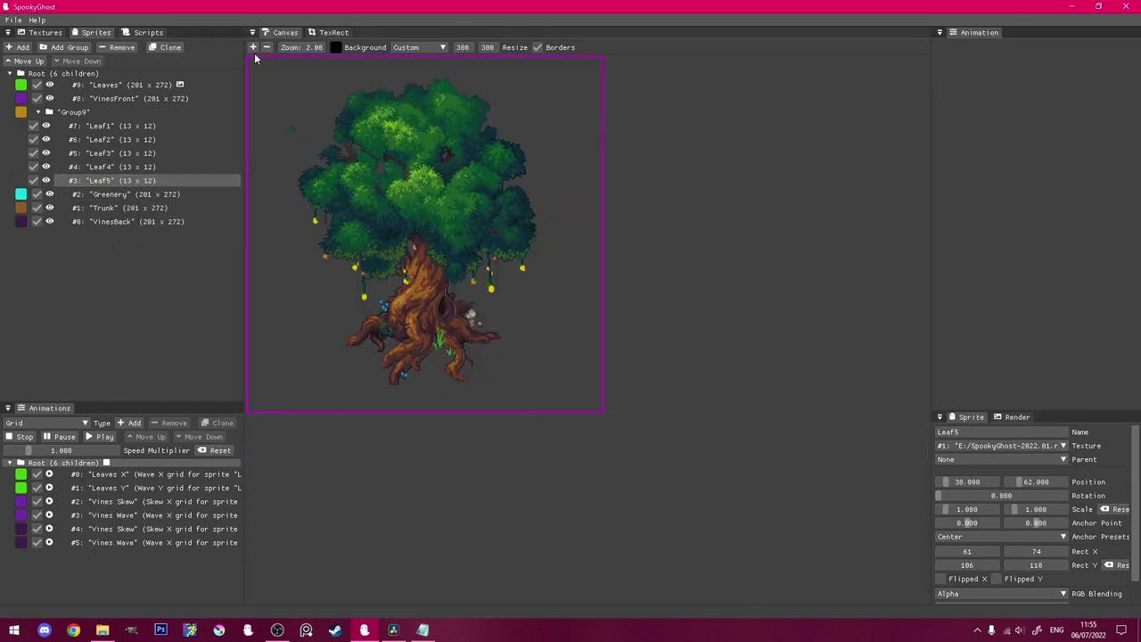
left_click(24, 424)
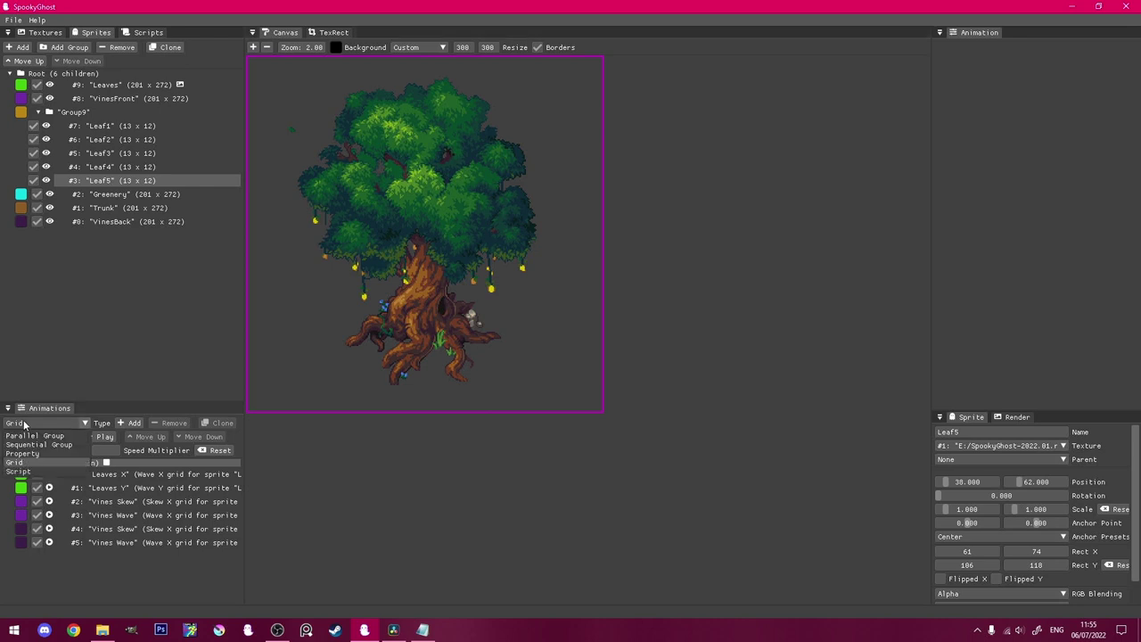
left_click(27, 436)
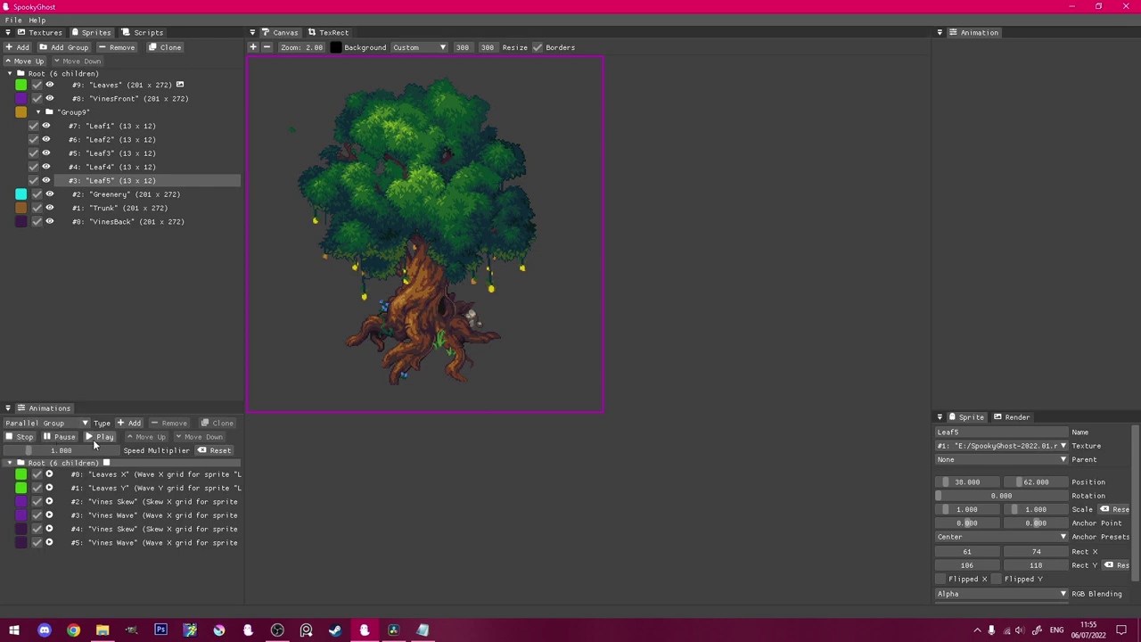
left_click(131, 423)
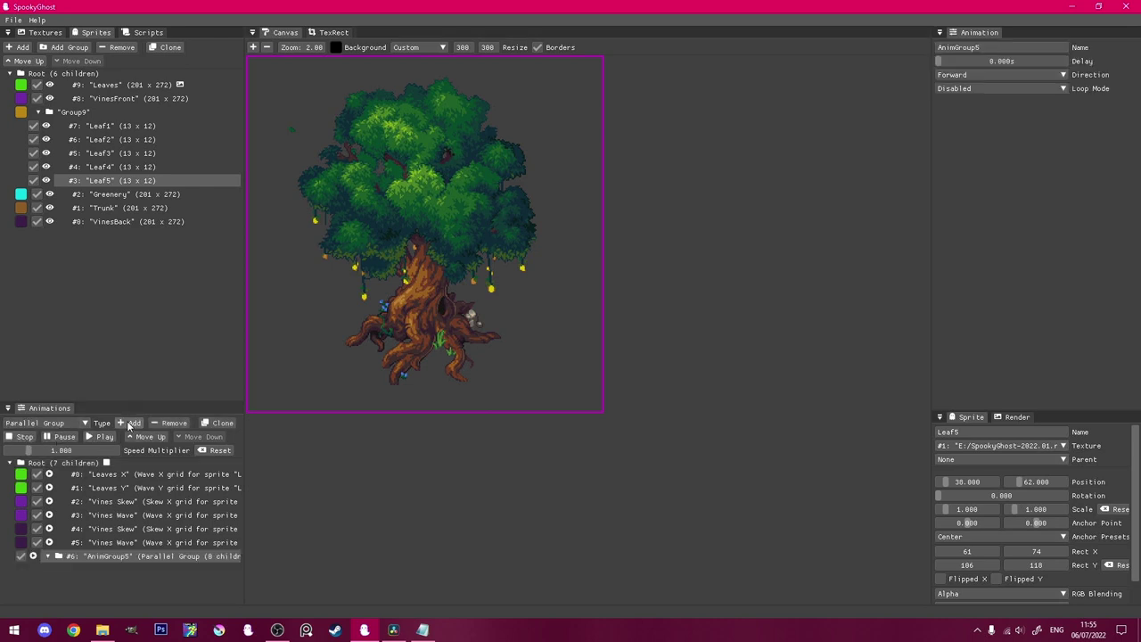
double_click(994, 47)
type("Leaf1")
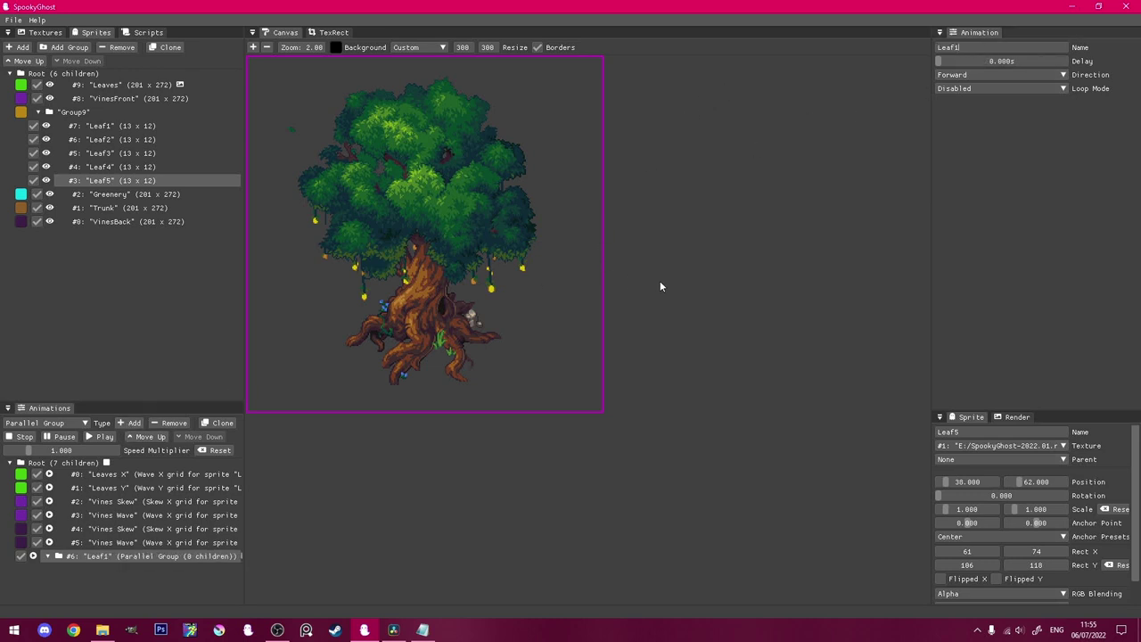
Step: Add a property animation inside the Leaf1 group that targets the Leaf1 sprite's Position Y
left_click(35, 423)
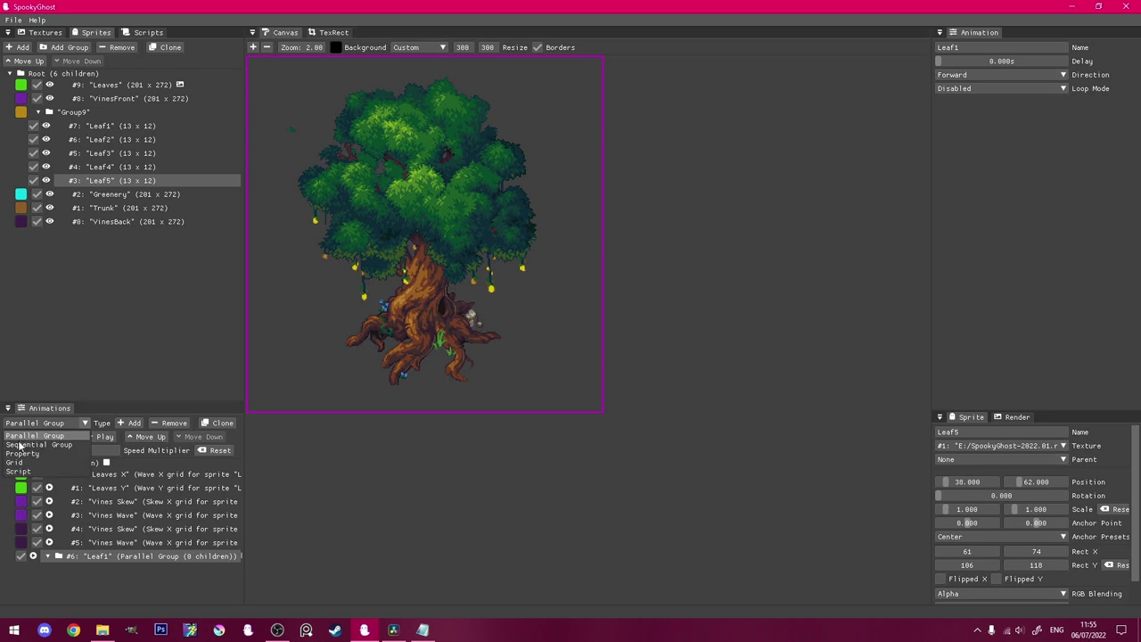
left_click(49, 456)
left_click(130, 423)
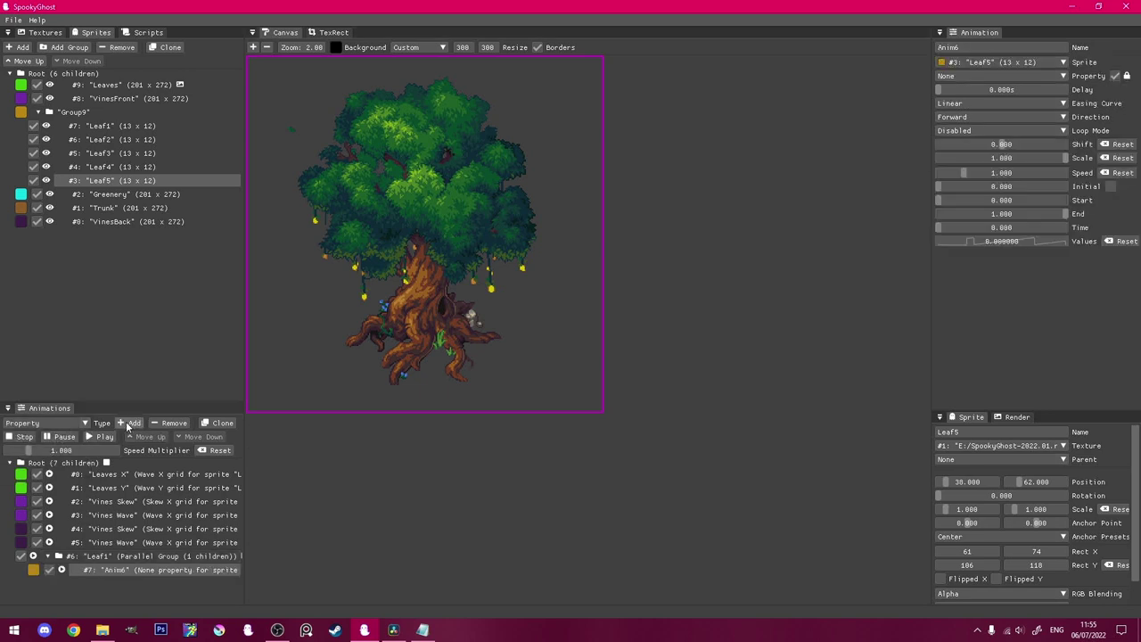
left_click(1011, 65)
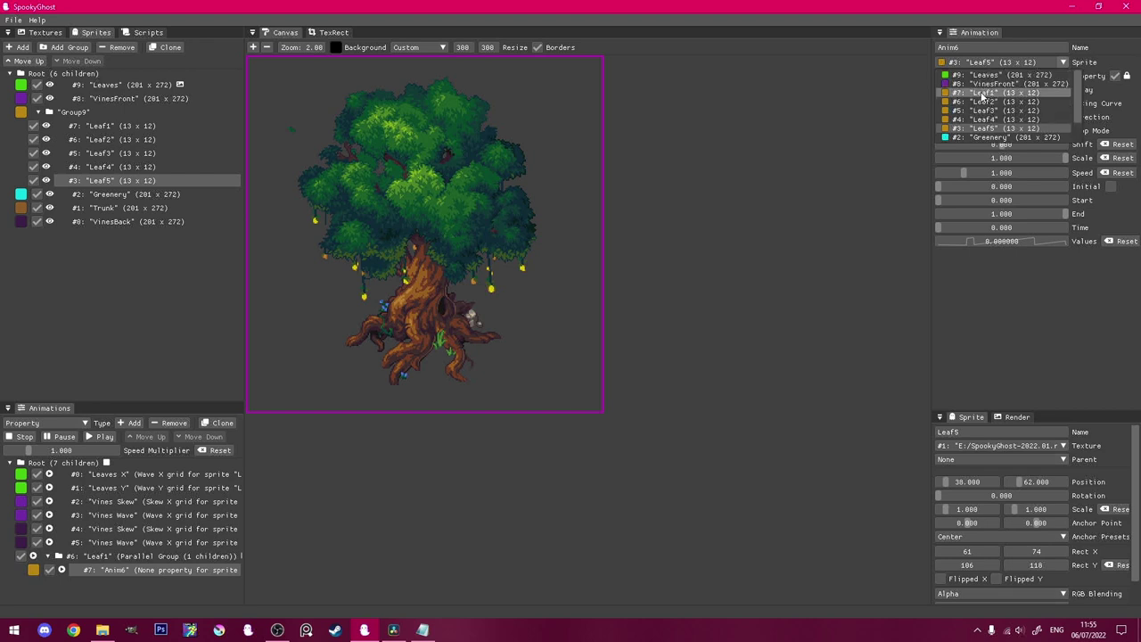
left_click(981, 93)
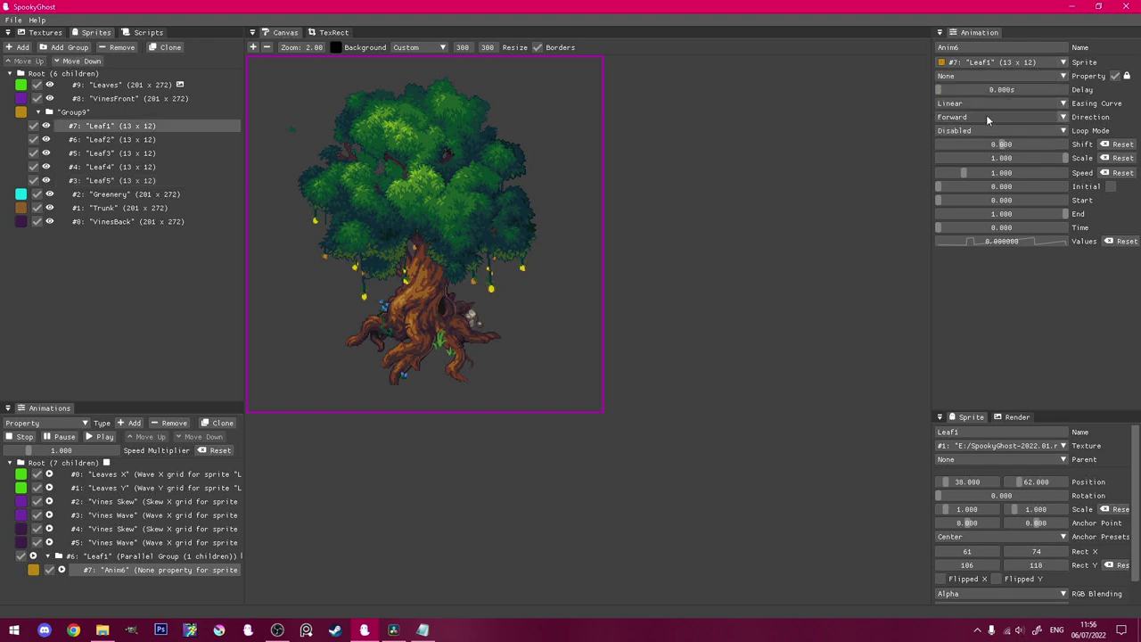
left_click(1005, 75)
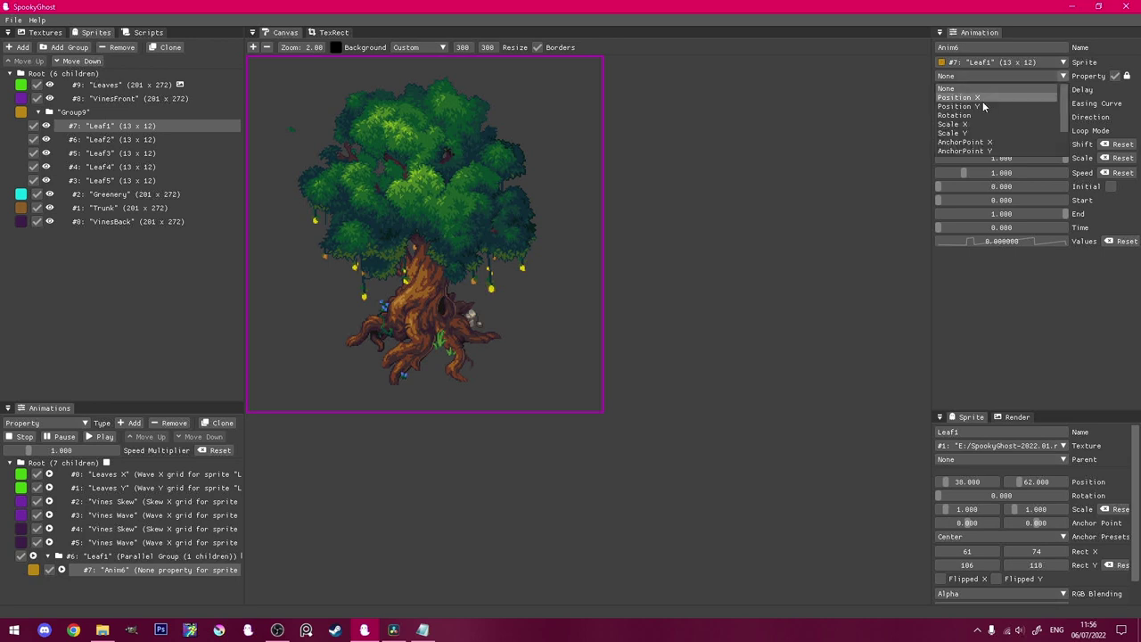
left_click(980, 103)
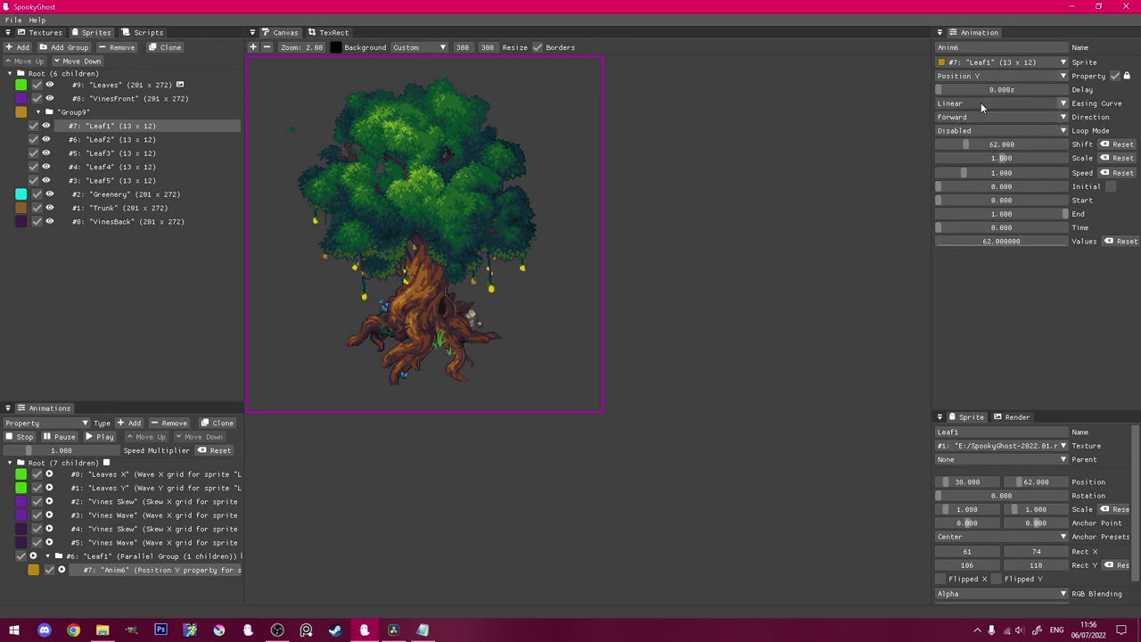
Step: Set the Position Y animation's speed to 0.25 and its scale to about 154, and play it
double_click(965, 176)
type("0.25")
key("Return")
left_click_drag(1001, 158, 1034, 159)
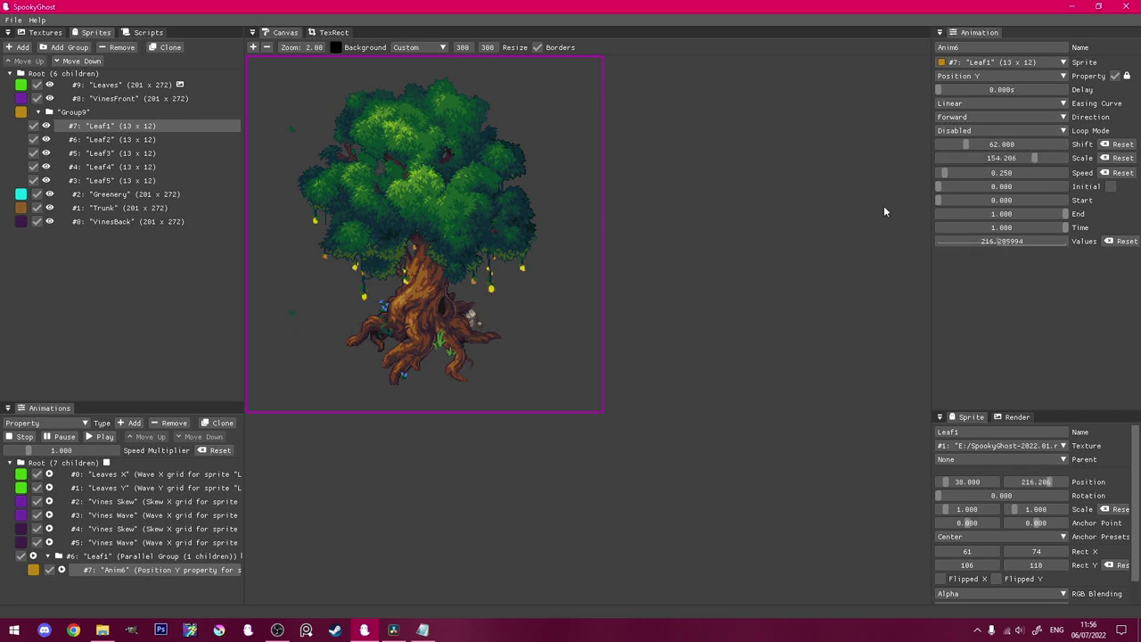
left_click(104, 438)
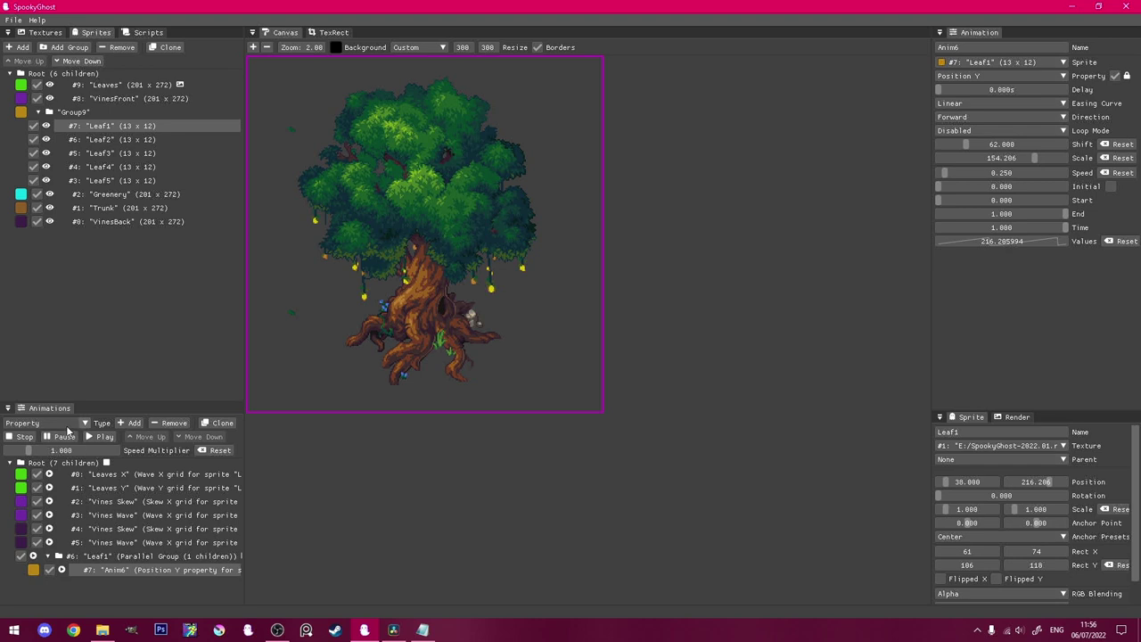
Step: Add a Rotation animation for the Leaf1 sprite with speed 0.25 and scale 1600, and play it
left_click(131, 422)
left_click(983, 76)
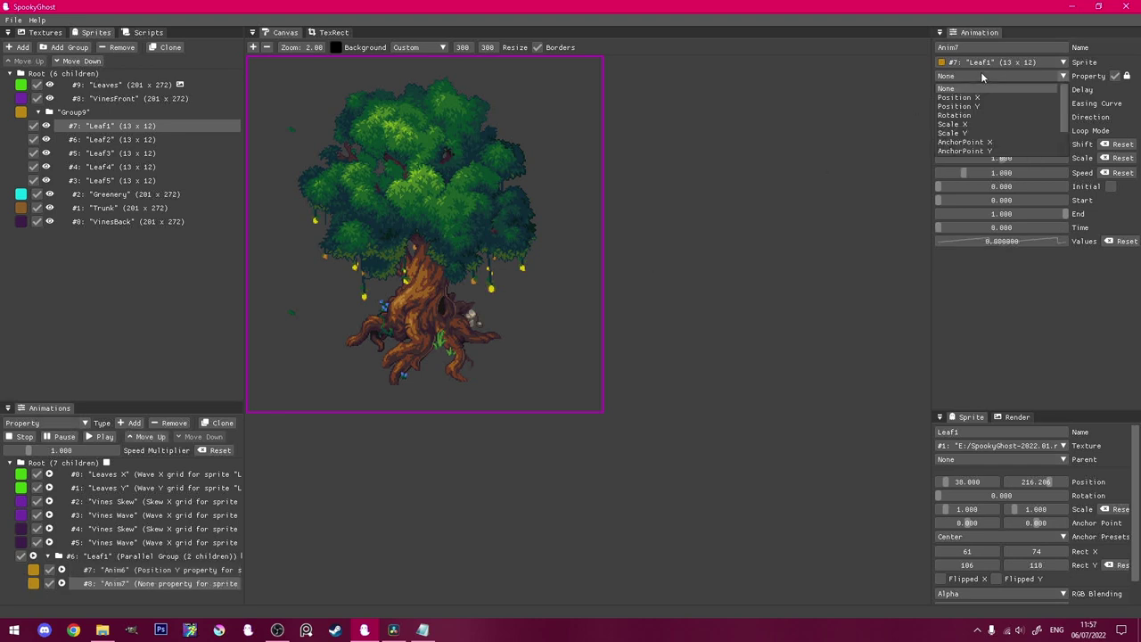
left_click(967, 117)
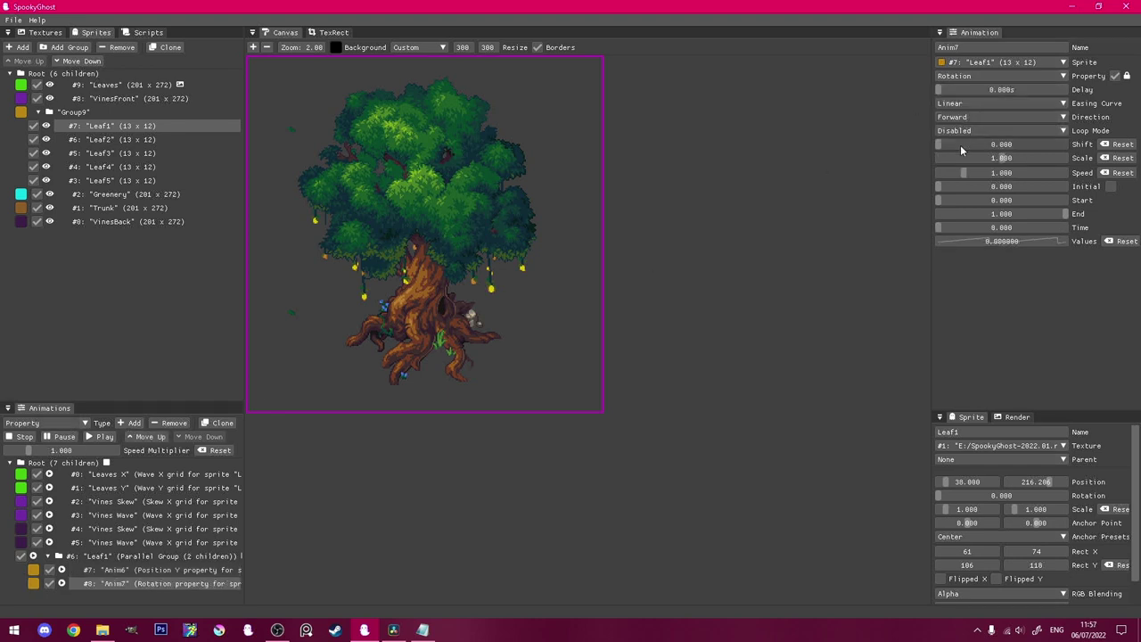
type("0.25")
key("shift+Tab")
type("1600")
left_click(777, 280)
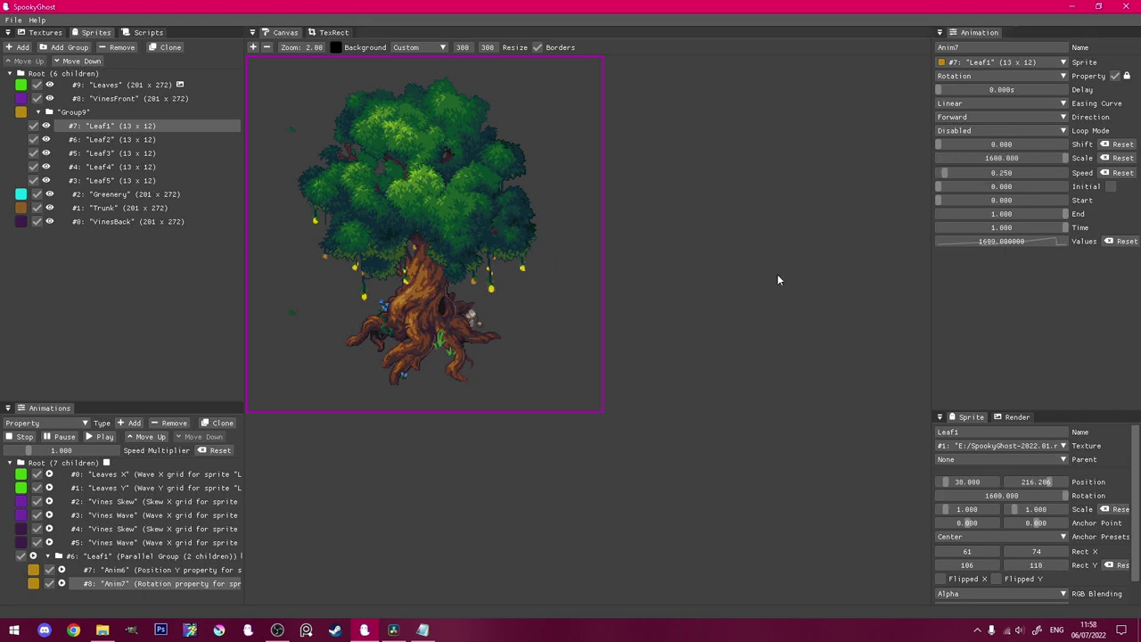
left_click(98, 436)
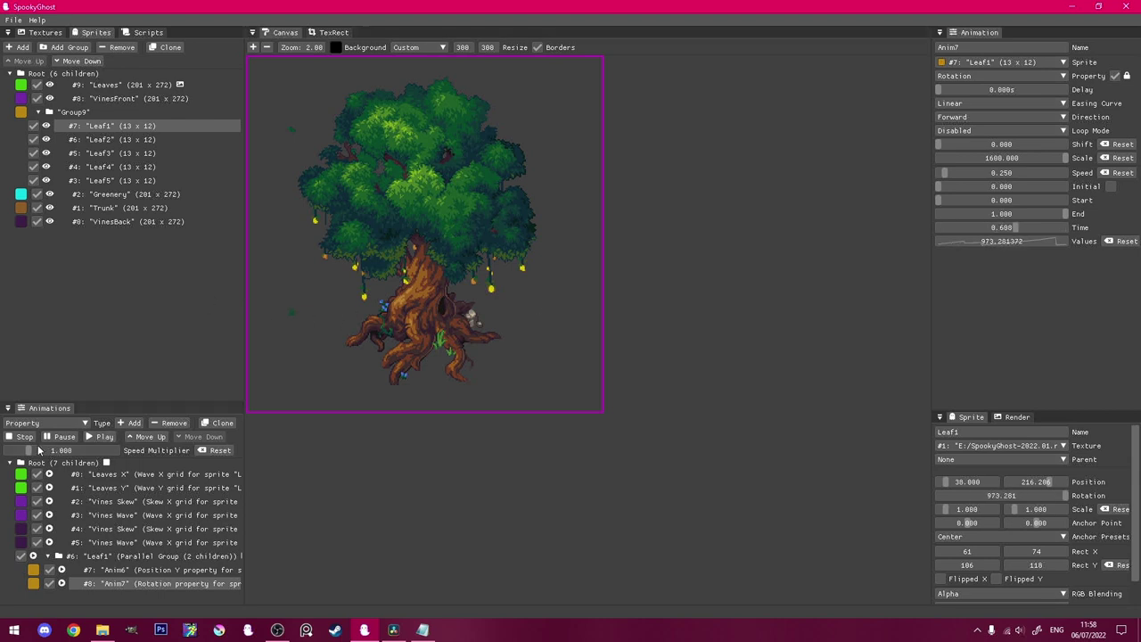
Step: Add a Position X animation for the Leaf1 sprite with speed 0.25 and scale -30, and preview the motion
left_click(42, 424)
left_click(42, 425)
left_click(121, 424)
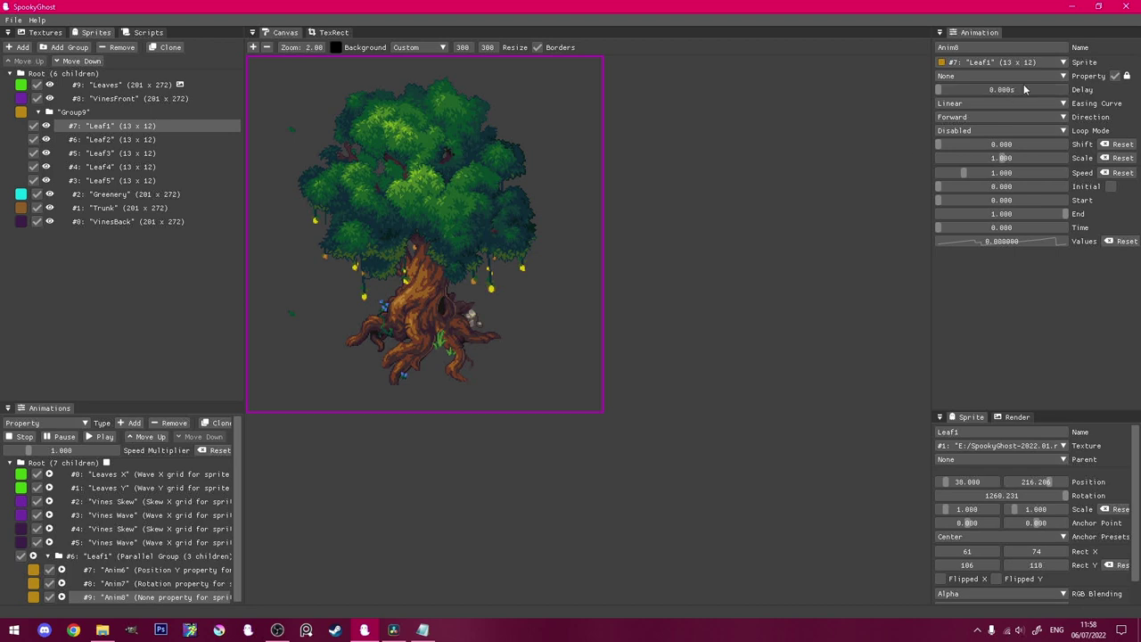
left_click(1012, 78)
left_click(1006, 97)
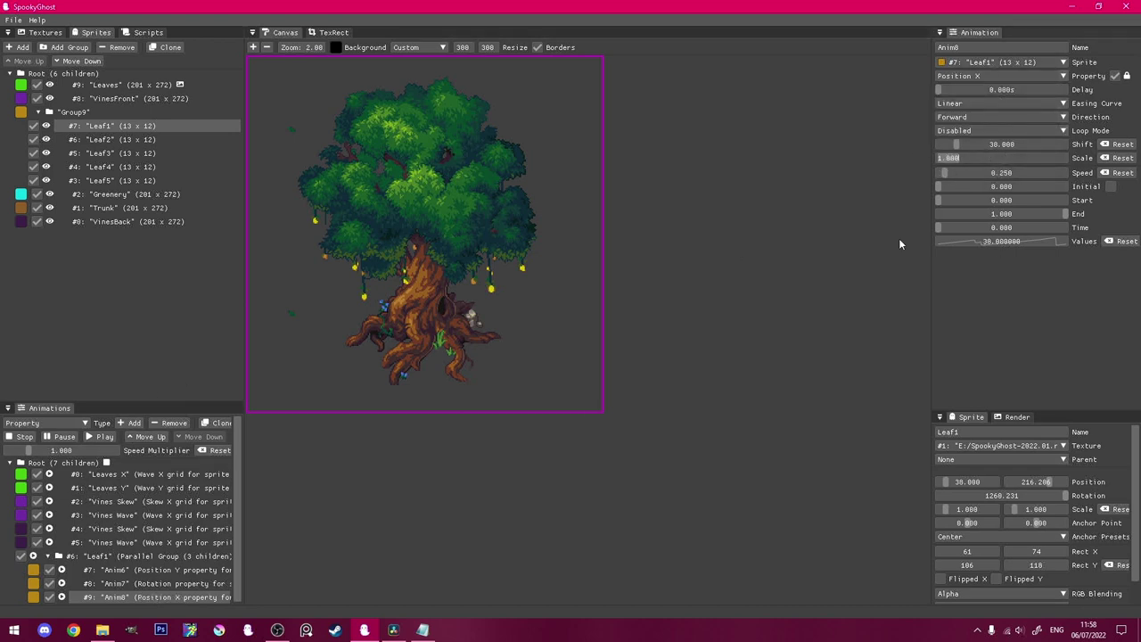
left_click(100, 549)
left_click(133, 596)
left_click(62, 555)
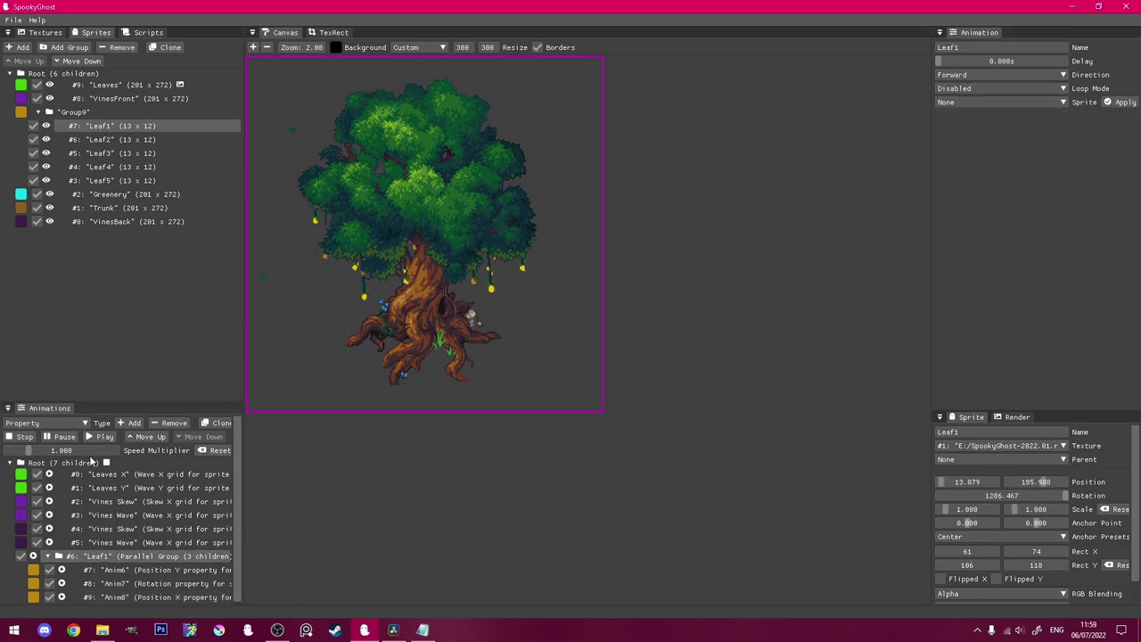
Step: Add an Opacity animation for the Leaf1 sprite to the Leaf1 group and set its speed to 0.25
left_click(132, 424)
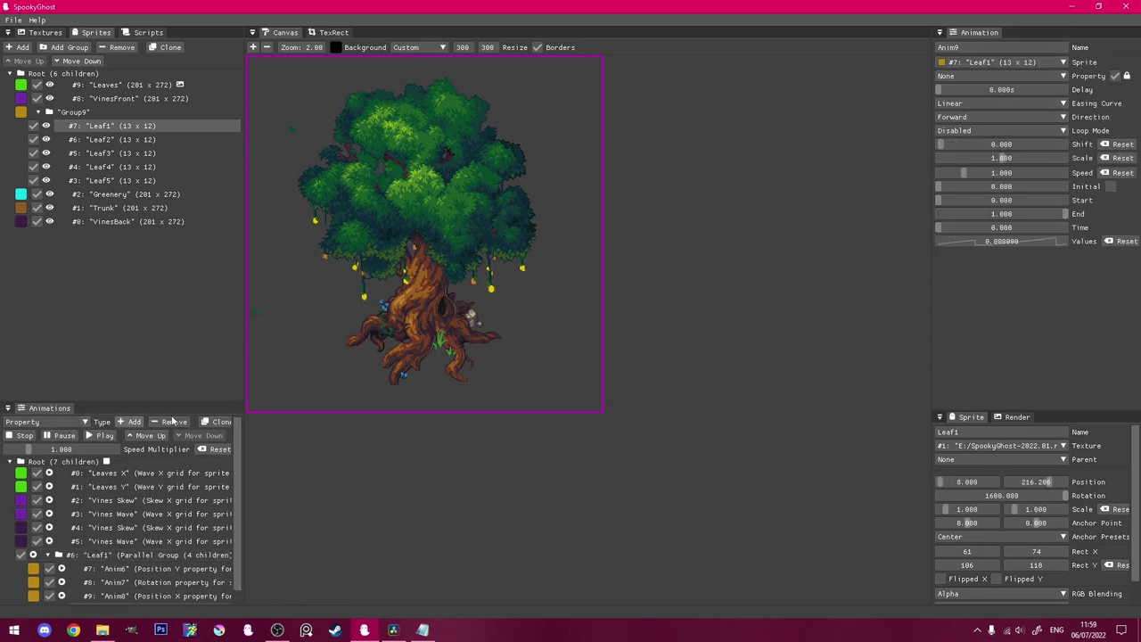
left_click(1009, 76)
scroll(980, 125, "down", 3)
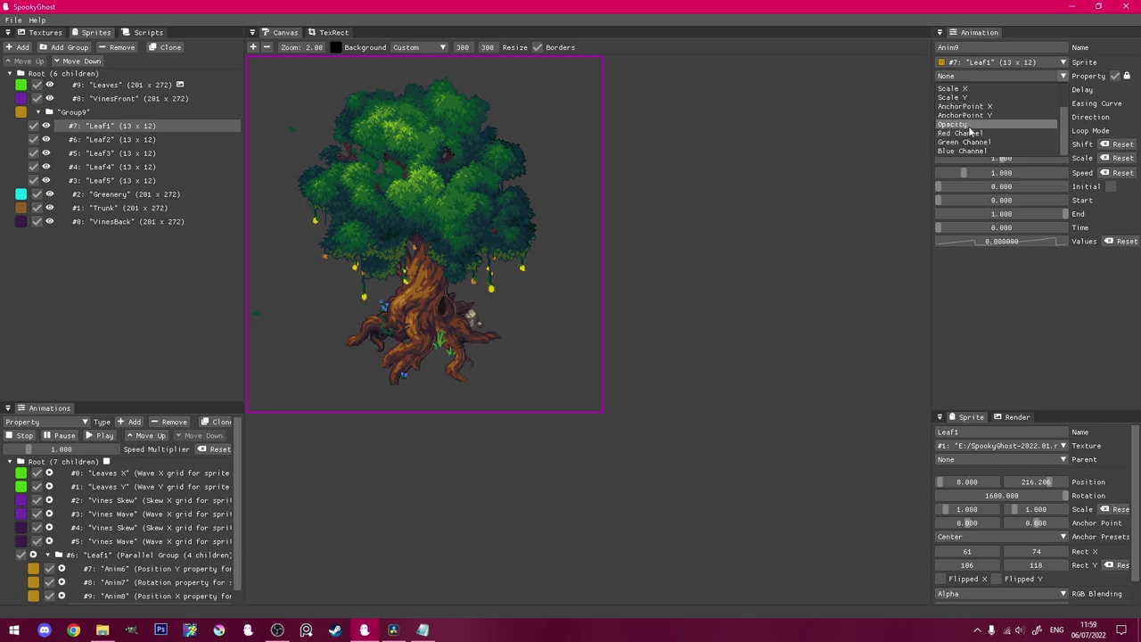
left_click(970, 125)
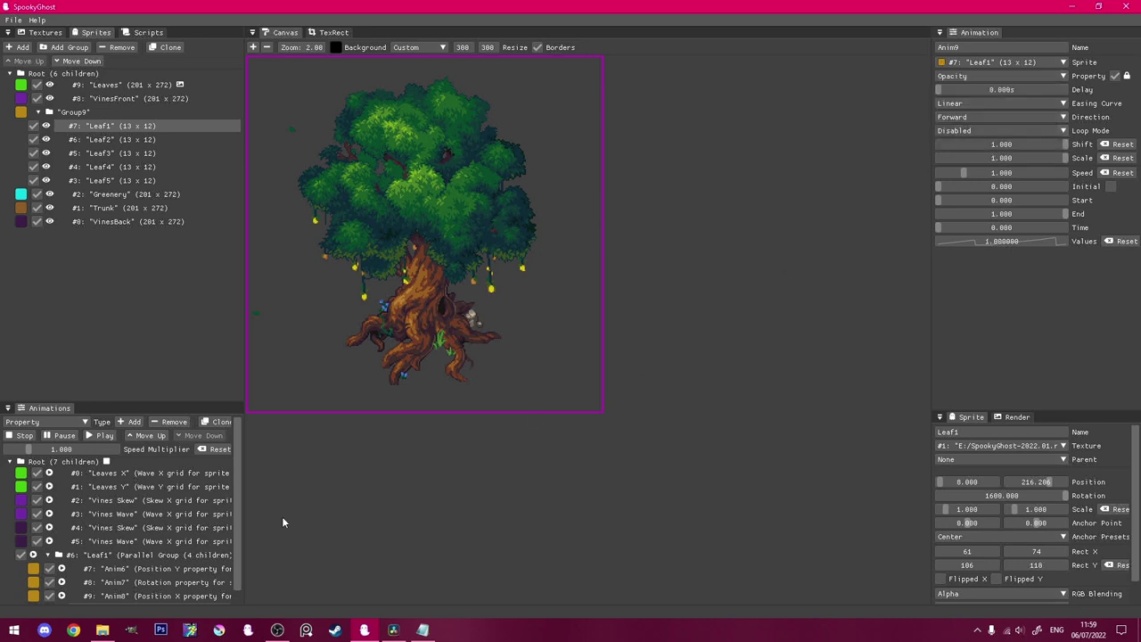
left_click_drag(159, 403, 174, 352)
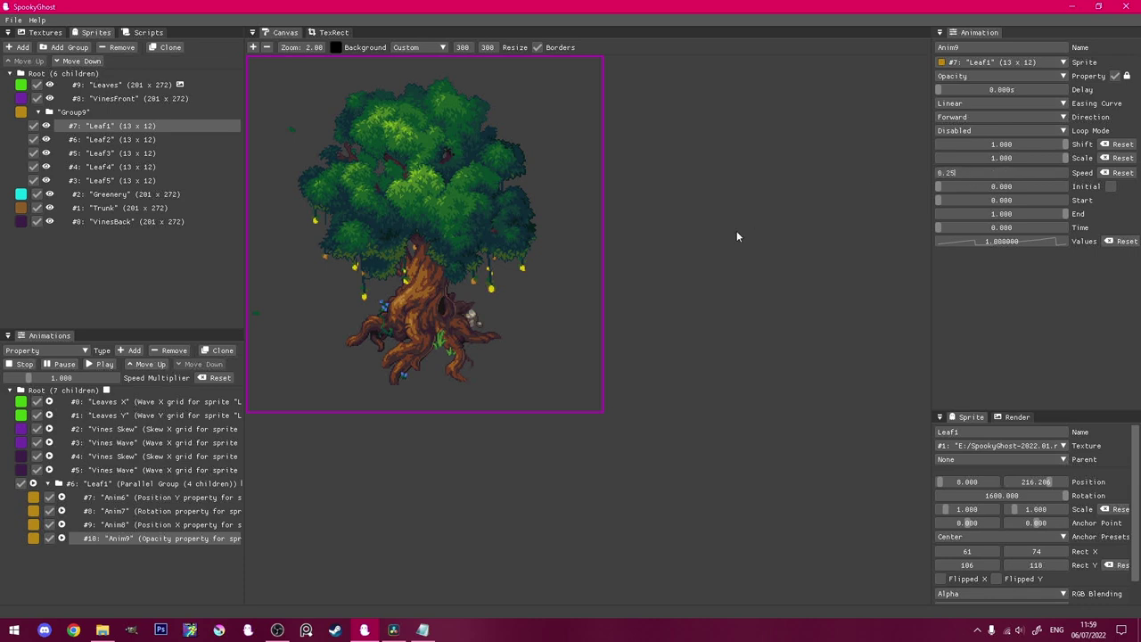
key("Return")
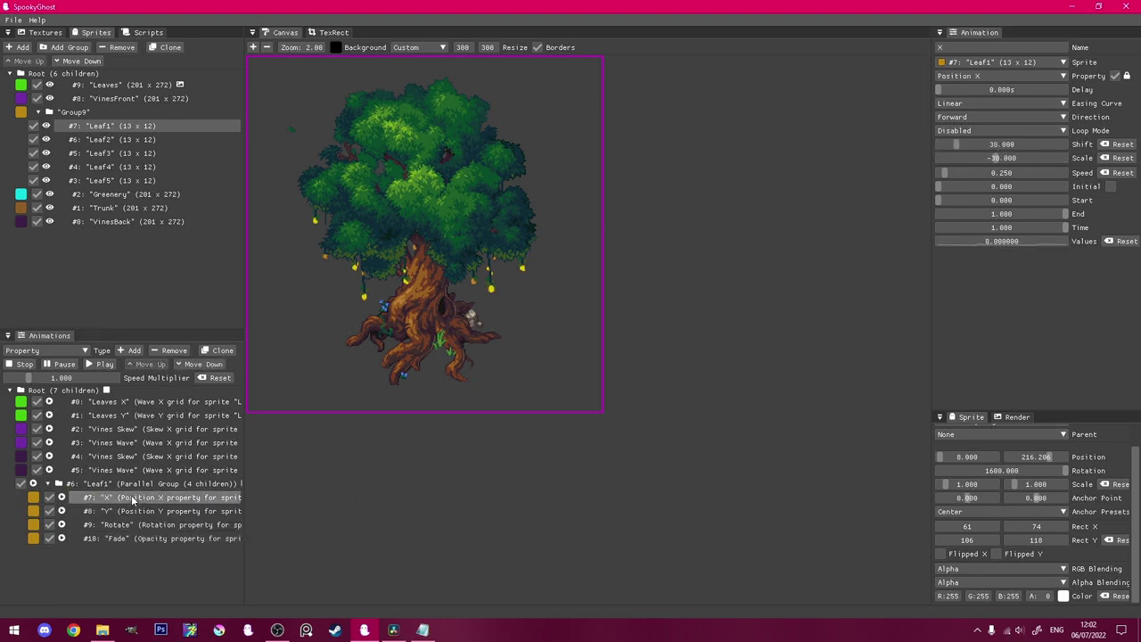
Step: Give Leaf1's X animation a scale of -40 and a shift of about 220, and its Y animation a shift of about 134
left_click(124, 489)
left_click(124, 497)
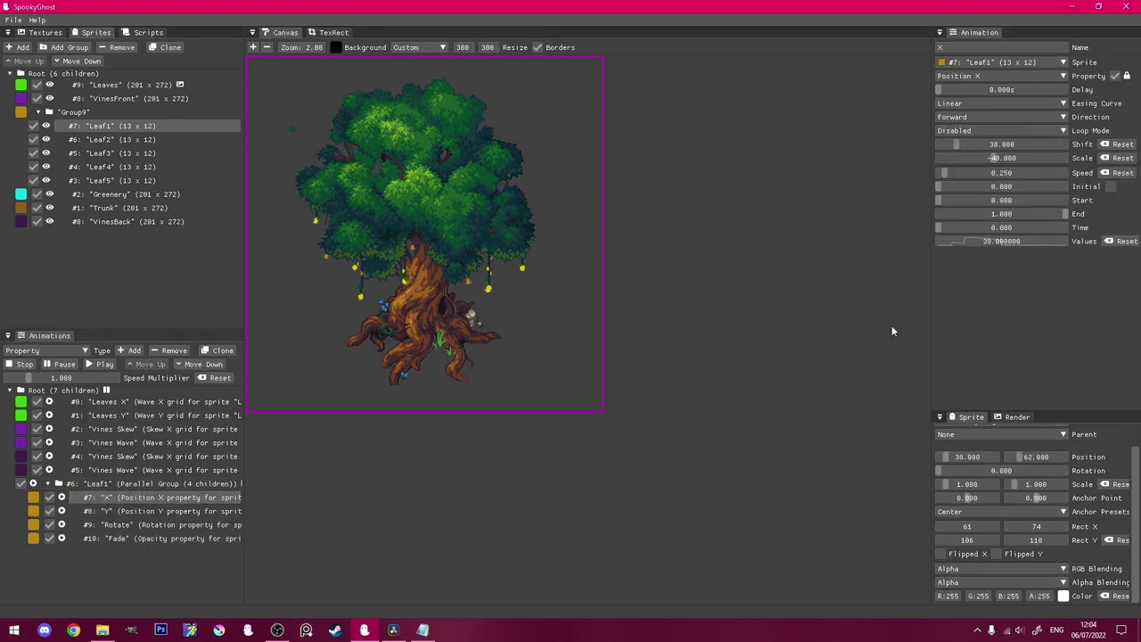
left_click_drag(954, 143, 1030, 145)
left_click(152, 511)
left_click(152, 497)
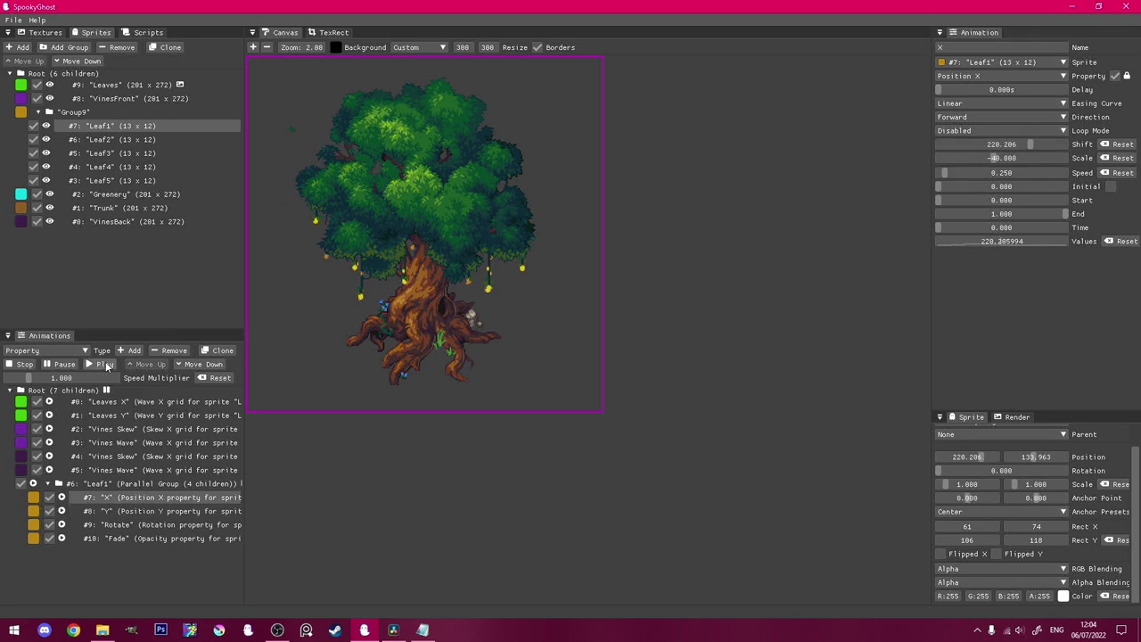
Step: Play all animations from the root to preview the falling leaf with the tree, and stop playback
left_click(81, 390)
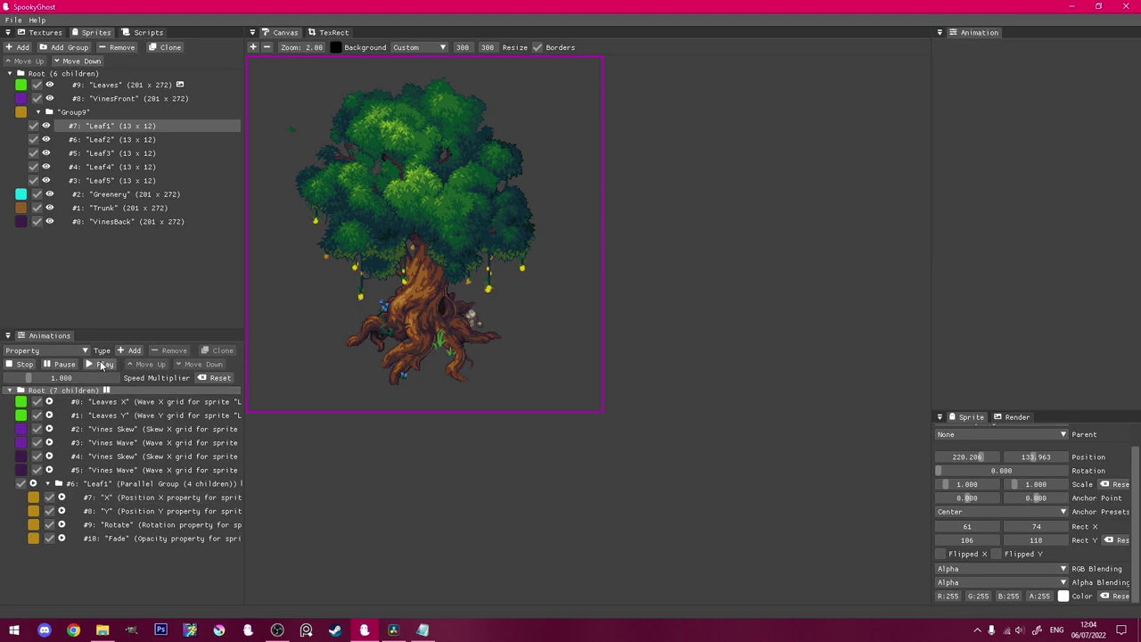
left_click(102, 366)
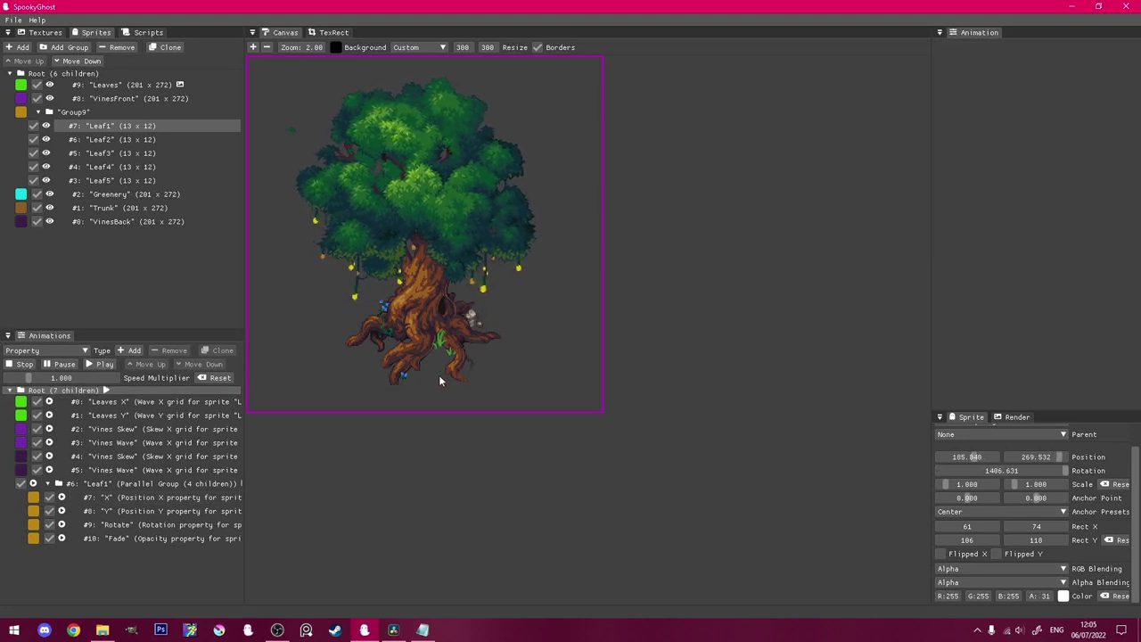
left_click(21, 364)
Step: Set the loop mode of the Leaf1 animation group to Rewind
left_click(124, 486)
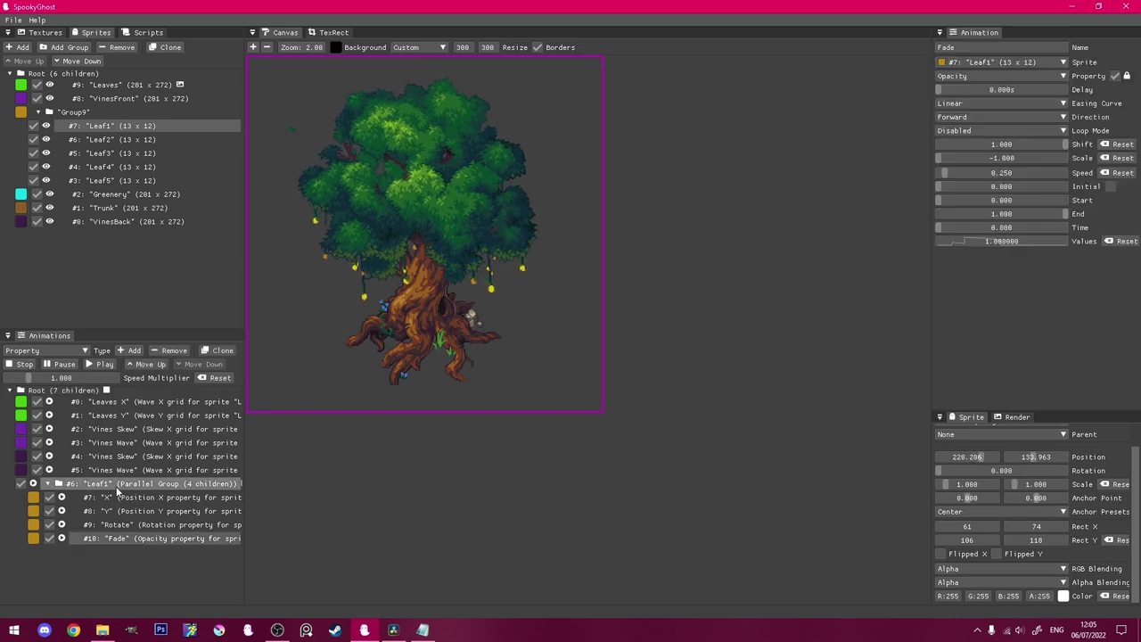
left_click(1016, 88)
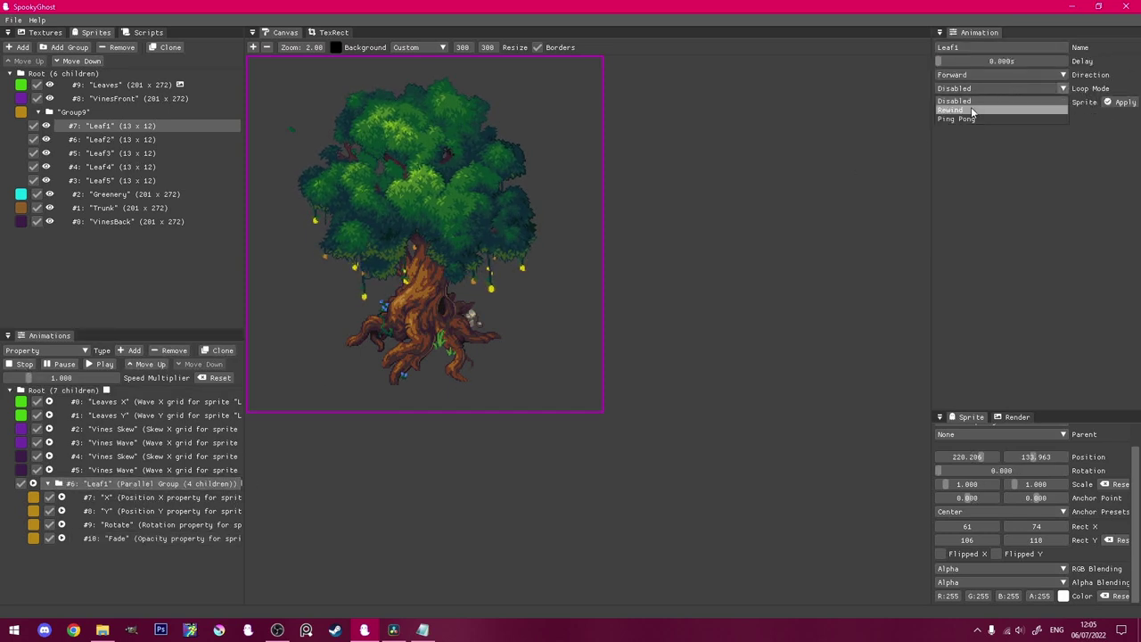
left_click(1025, 111)
left_click(123, 539)
Step: Clone the Leaf1 animation group and apply the Leaf2 sprite to all animations in the copy
left_click(93, 483)
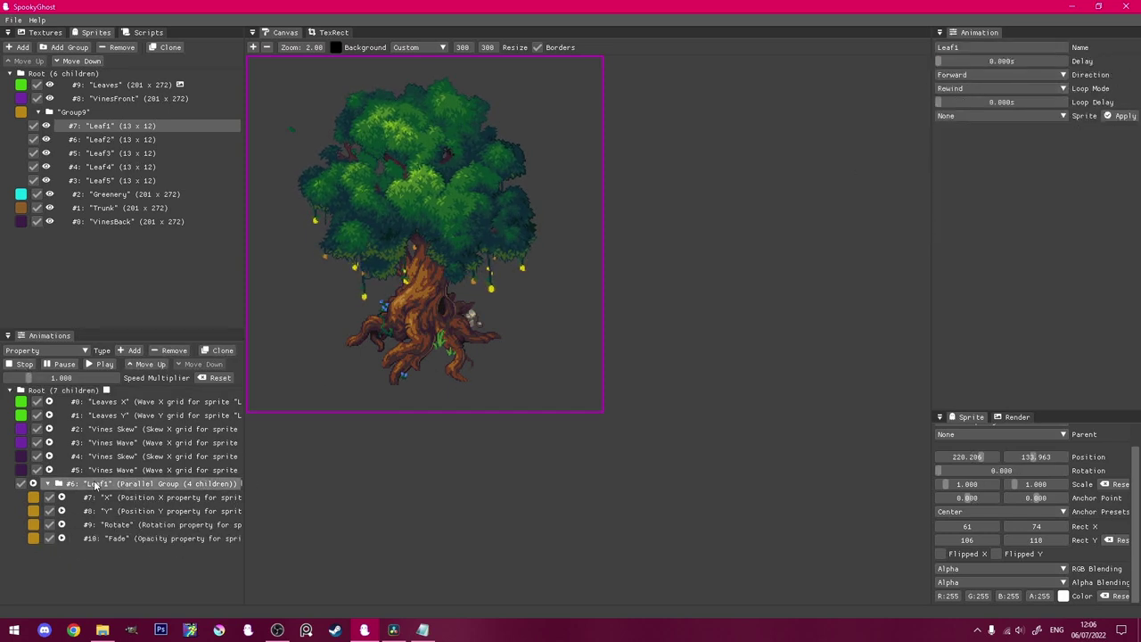
left_click(220, 352)
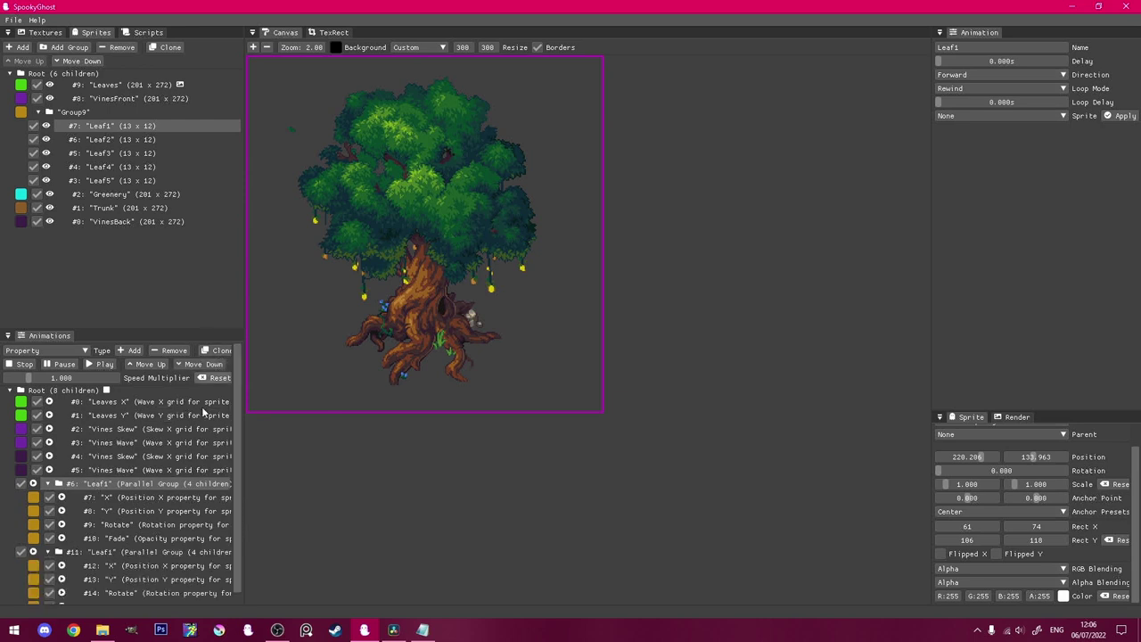
left_click(1012, 115)
left_click(1000, 157)
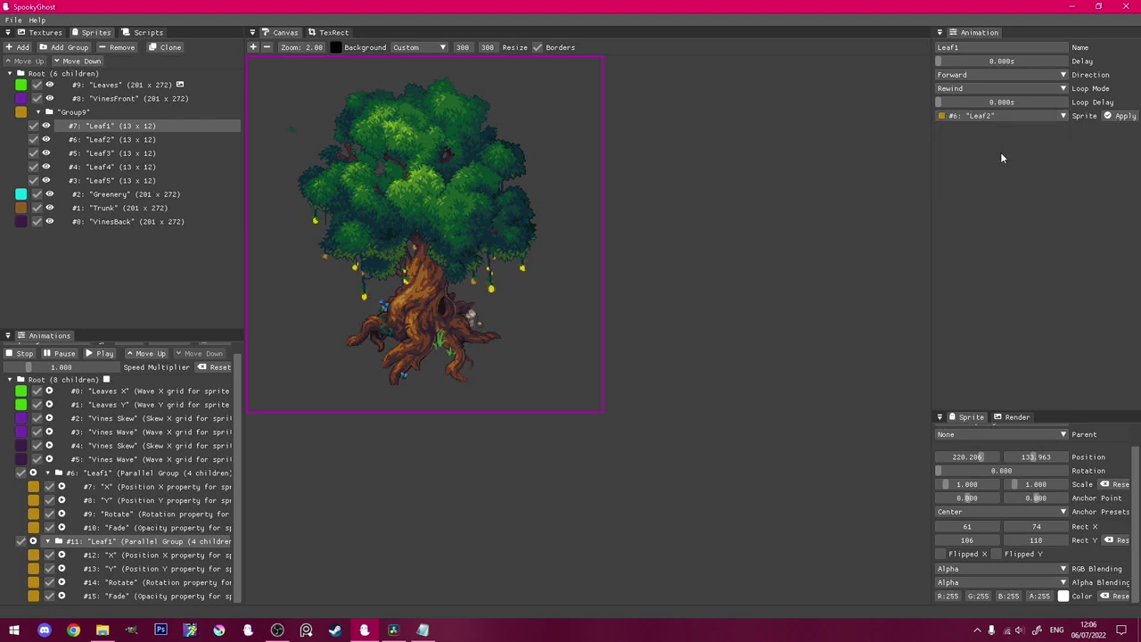
left_click(1120, 119)
Step: With the Leaves sprite temporarily hidden, set the shift of the cloned leaf group's X animation to about 125
left_click(133, 554)
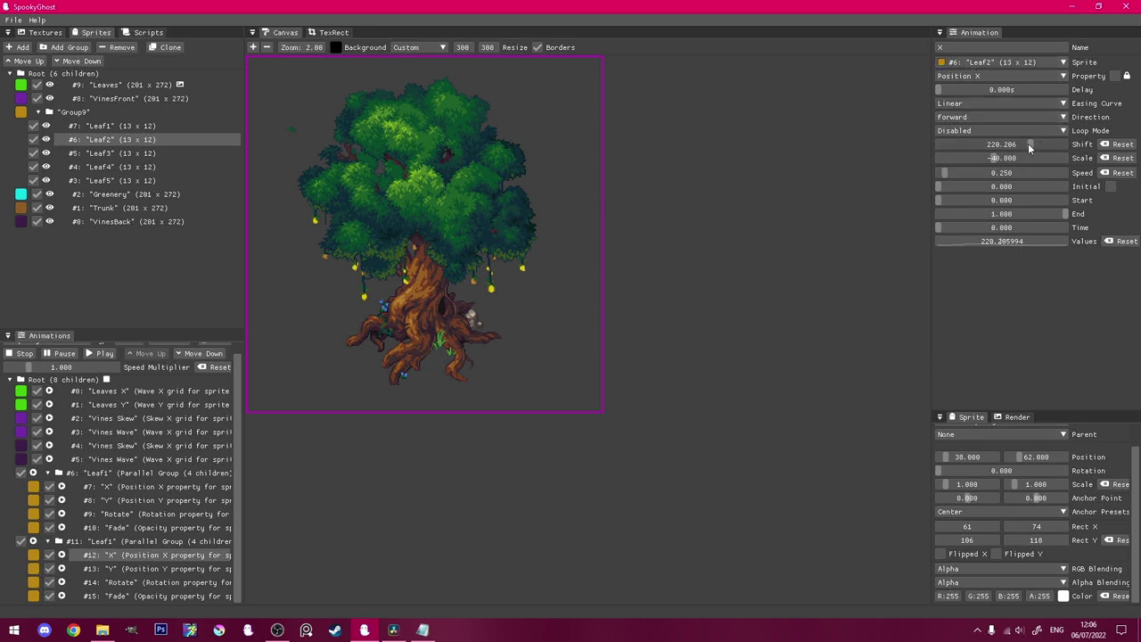
left_click_drag(1030, 144, 1025, 146)
left_click(38, 85)
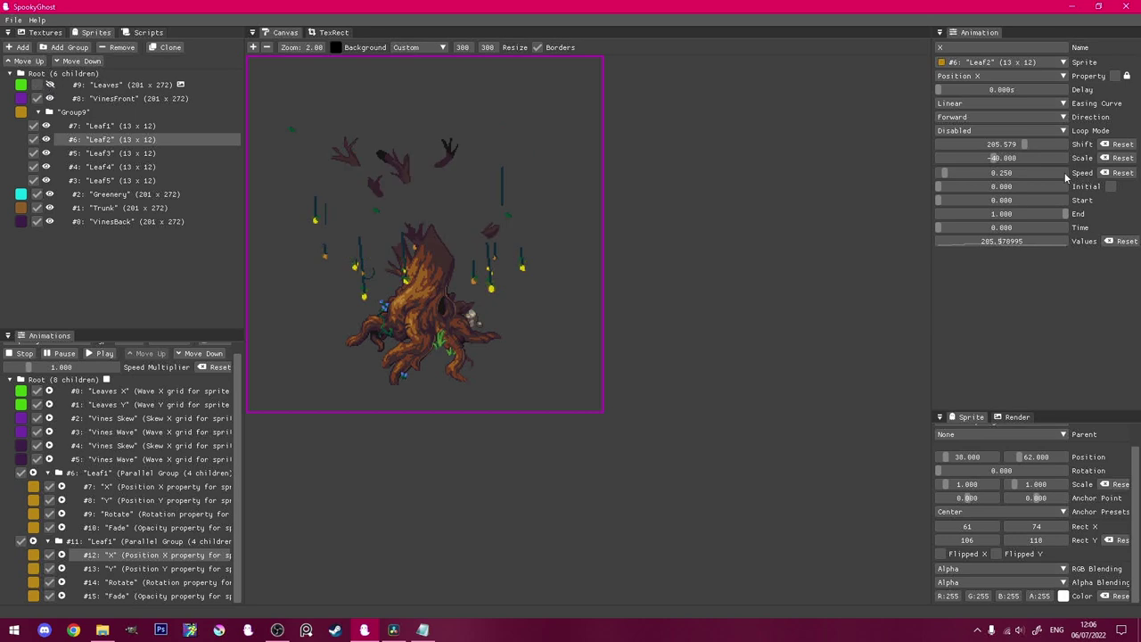
left_click_drag(1027, 143, 992, 149)
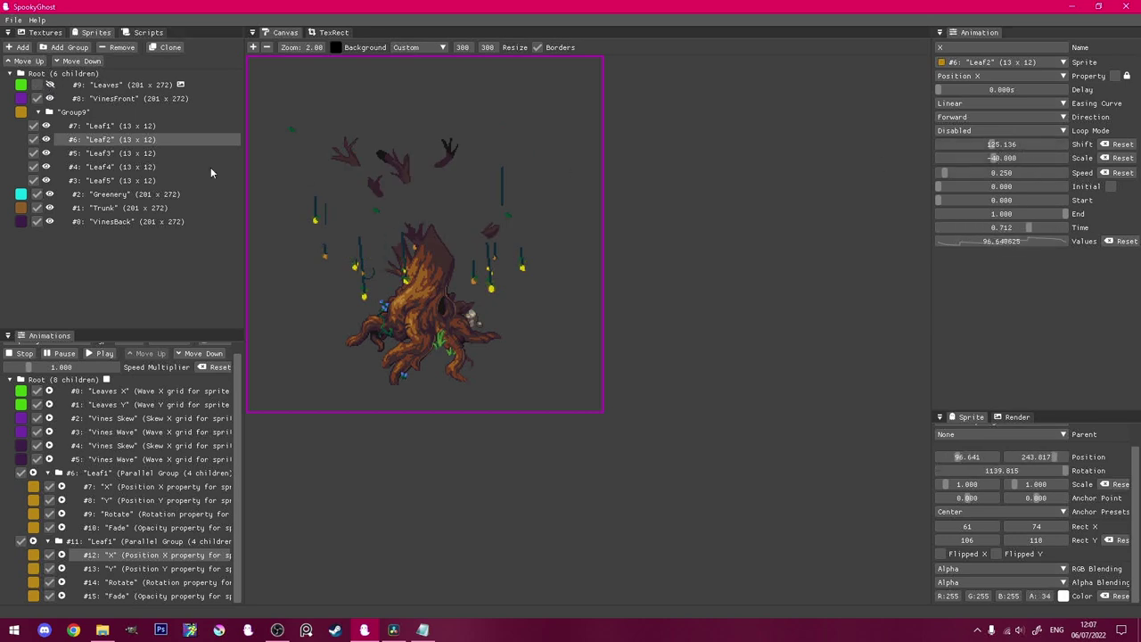
left_click(98, 541)
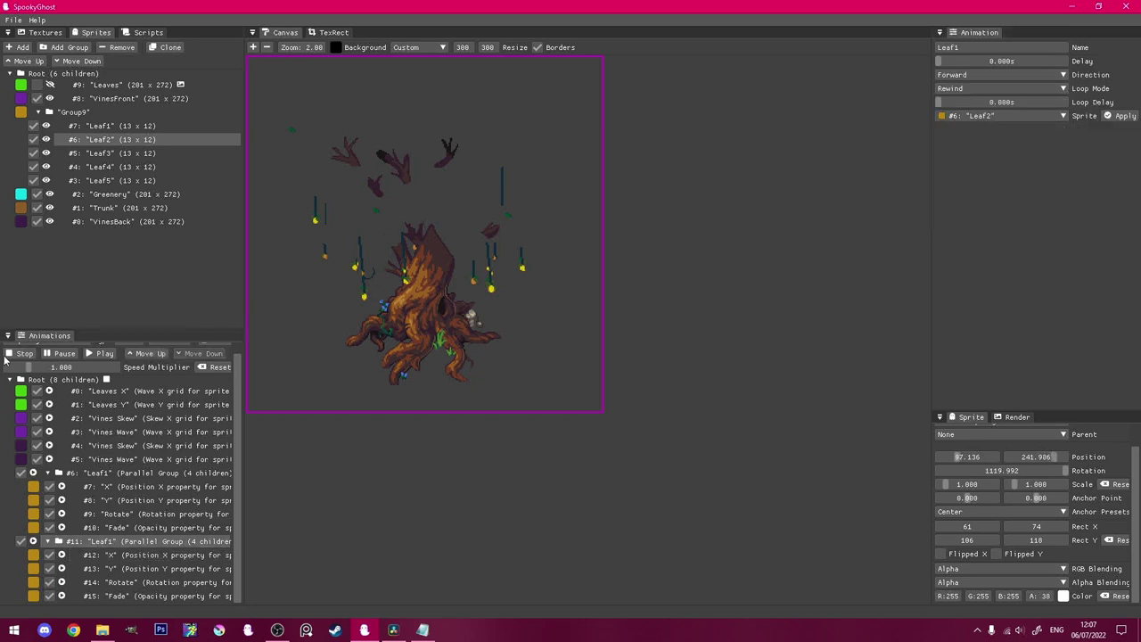
left_click(37, 85)
Step: Enlarge the animations list and play all animations from the root to preview both falling leaves
scroll(89, 387, "up", 1)
left_click(90, 387)
scroll(82, 419, "down", 1)
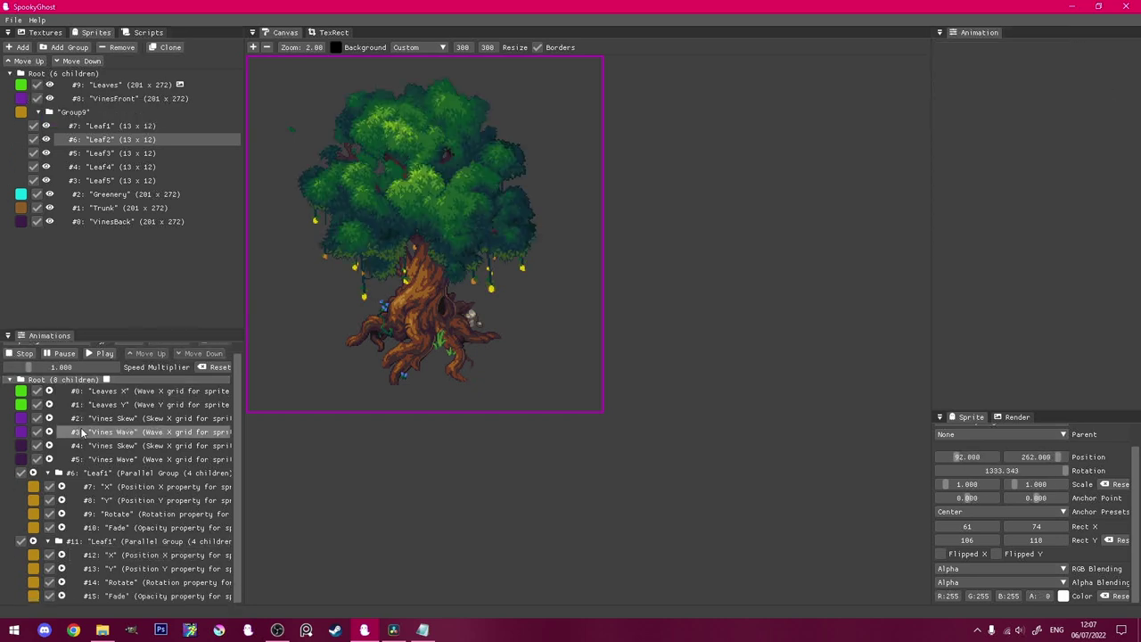
left_click_drag(145, 328, 143, 252)
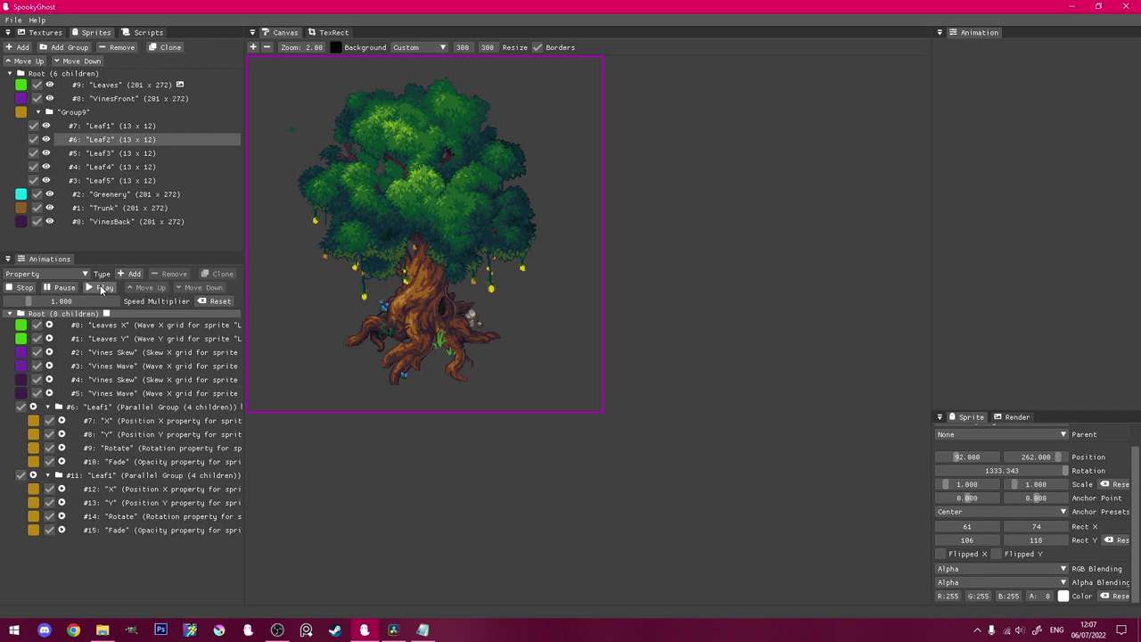
left_click(103, 288)
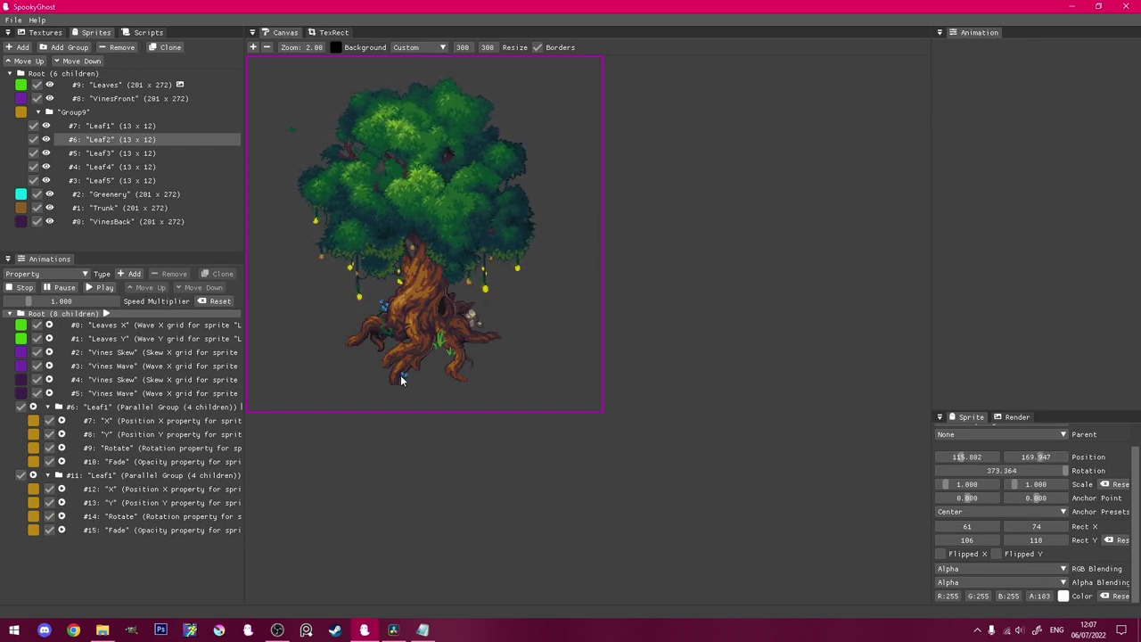
Step: Add an empty parallel animation group to the root and name it "Leaf1 Delay"
left_click(76, 406)
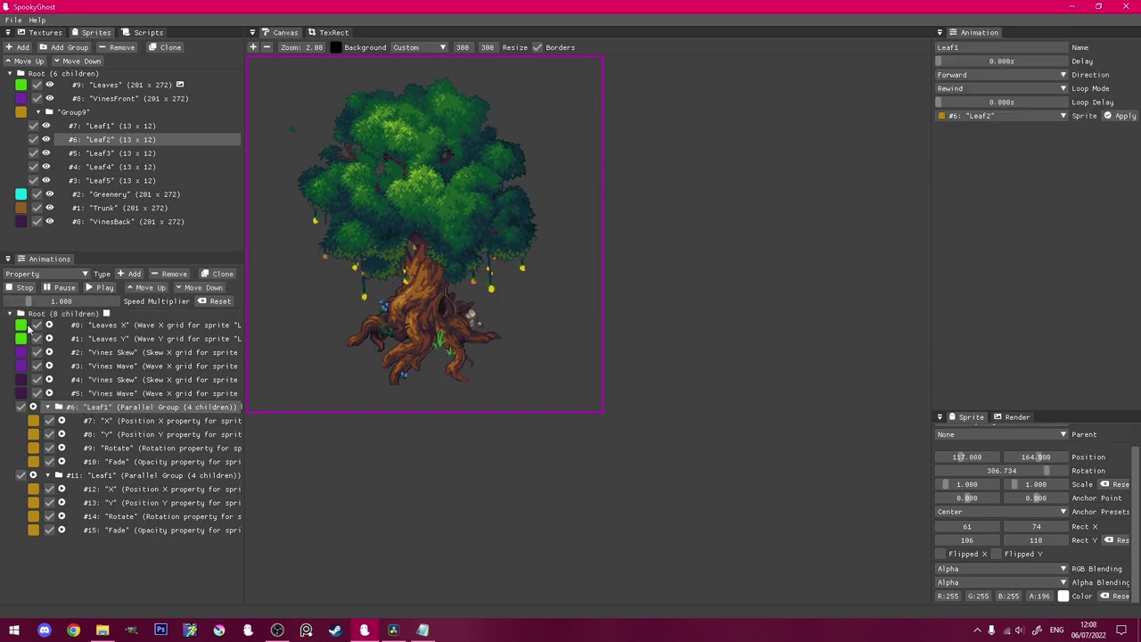
left_click(31, 275)
left_click(30, 287)
left_click(129, 273)
left_click_drag(86, 476, 121, 313)
left_click(73, 544)
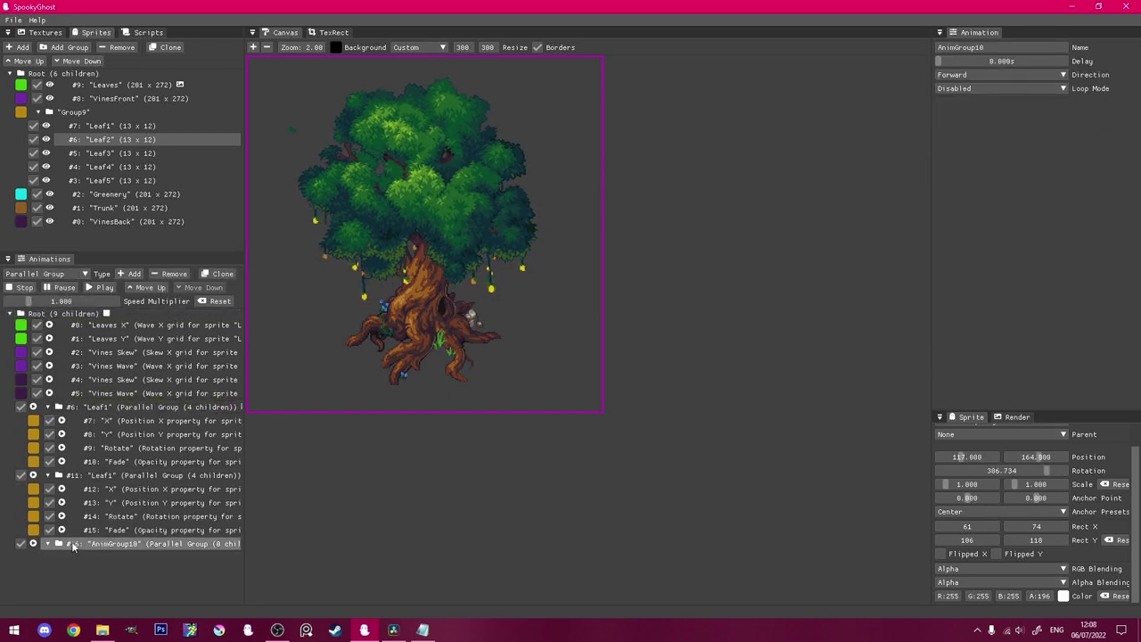
double_click(981, 48)
type("Leaf1 Delay")
Step: Rename the cloned Leaf1 group as "Leaf2" and nest the original Leaf1 group inside the Leaf1 Delay group
left_click(96, 477)
left_click(96, 543)
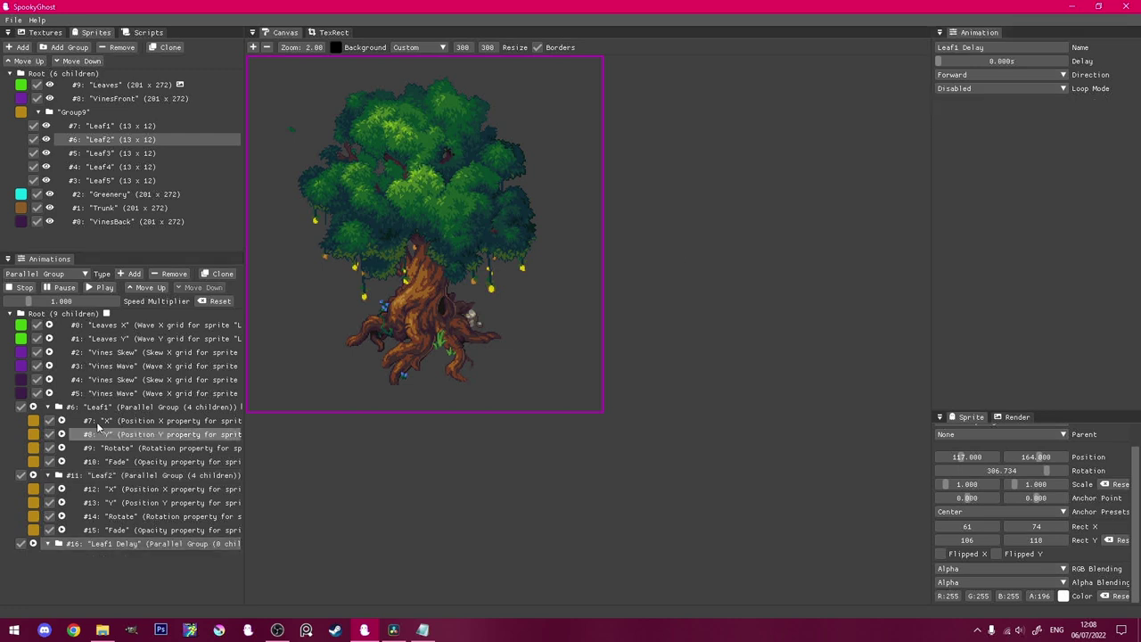
left_click_drag(97, 406, 96, 542)
left_click_drag(89, 476, 90, 314)
Step: Add a root-level parallel group named "Leaf2 Delay" and nest the Leaf2 group inside it
left_click(72, 314)
left_click(129, 274)
left_click(980, 47)
type("Leaf2 Delay")
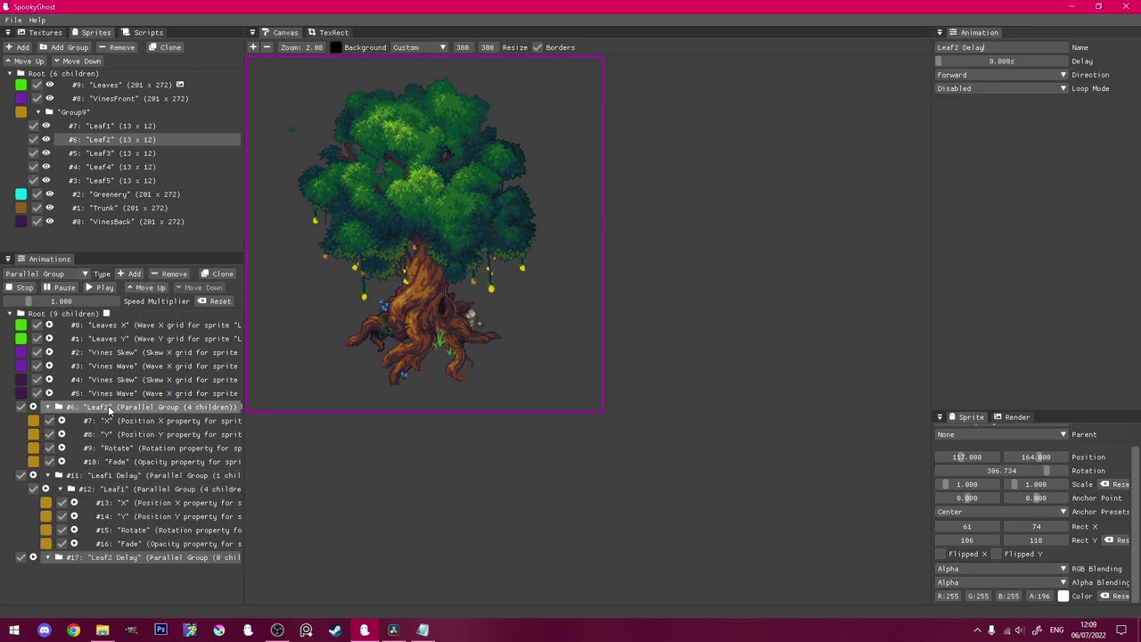
left_click_drag(110, 409, 109, 557)
Step: Set the delay of the Leaf2 Delay group to about 0.56 s
left_click(87, 406)
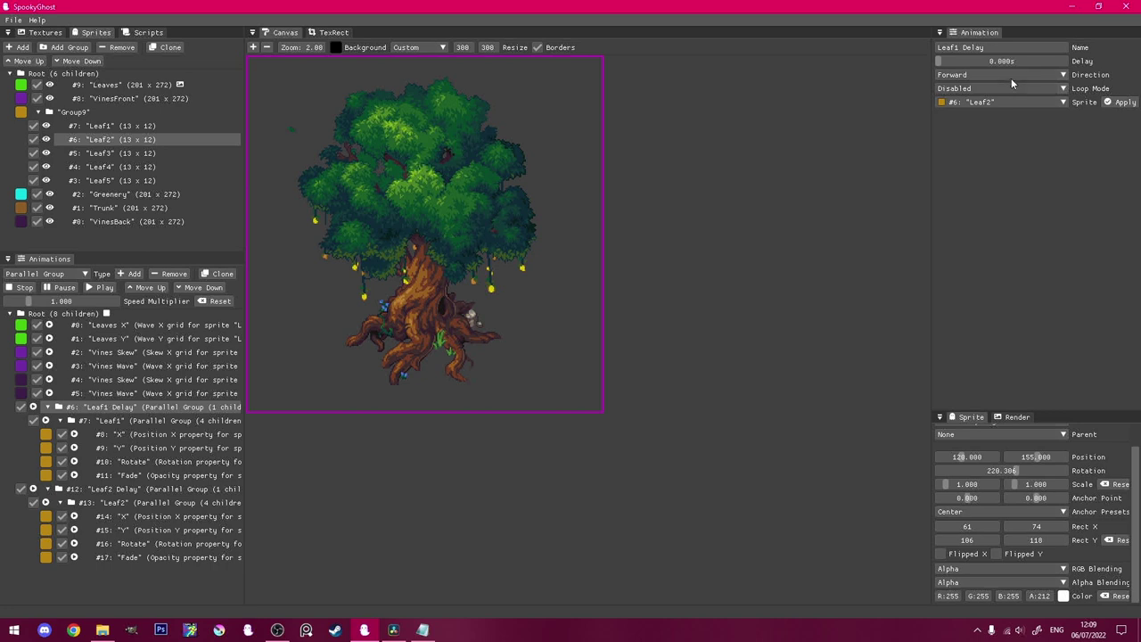
left_click(109, 488)
left_click_drag(939, 61, 943, 62)
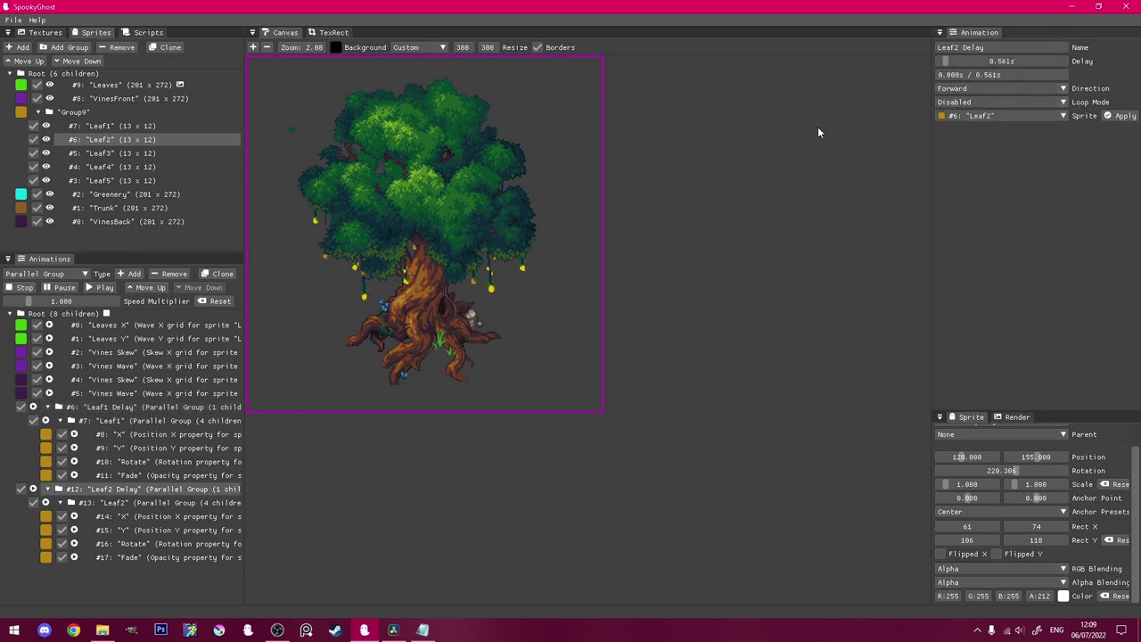
Step: Play all animations from the root to preview the staggered leaves, and stop playback
left_click(40, 312)
left_click(100, 287)
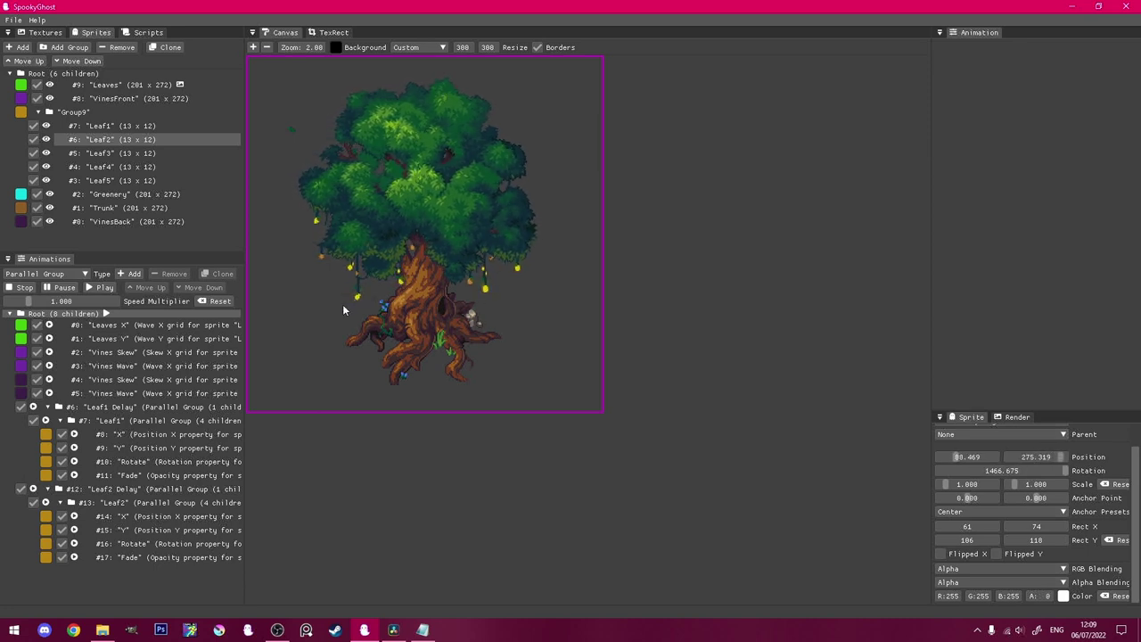
left_click(22, 287)
Step: Clone the Leaf2 Delay group for the Leaf3 sprite, rename its groups for Leaf3, lower its X shift and set its delay to about 1.87 s
left_click(134, 488)
left_click(125, 541)
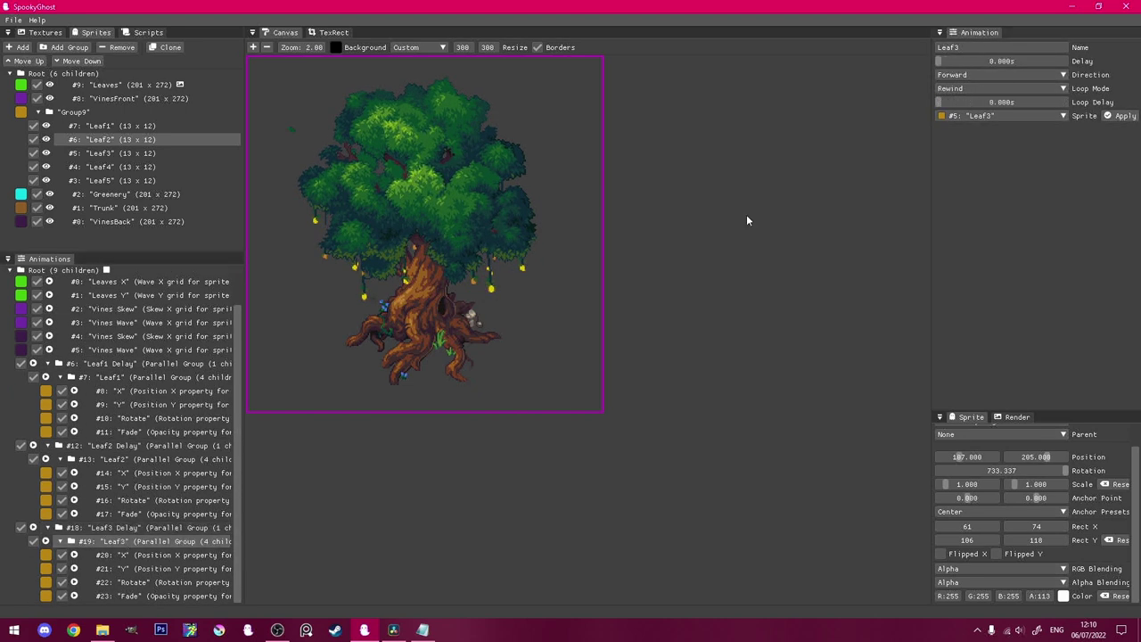
scroll(132, 544, "down", 1)
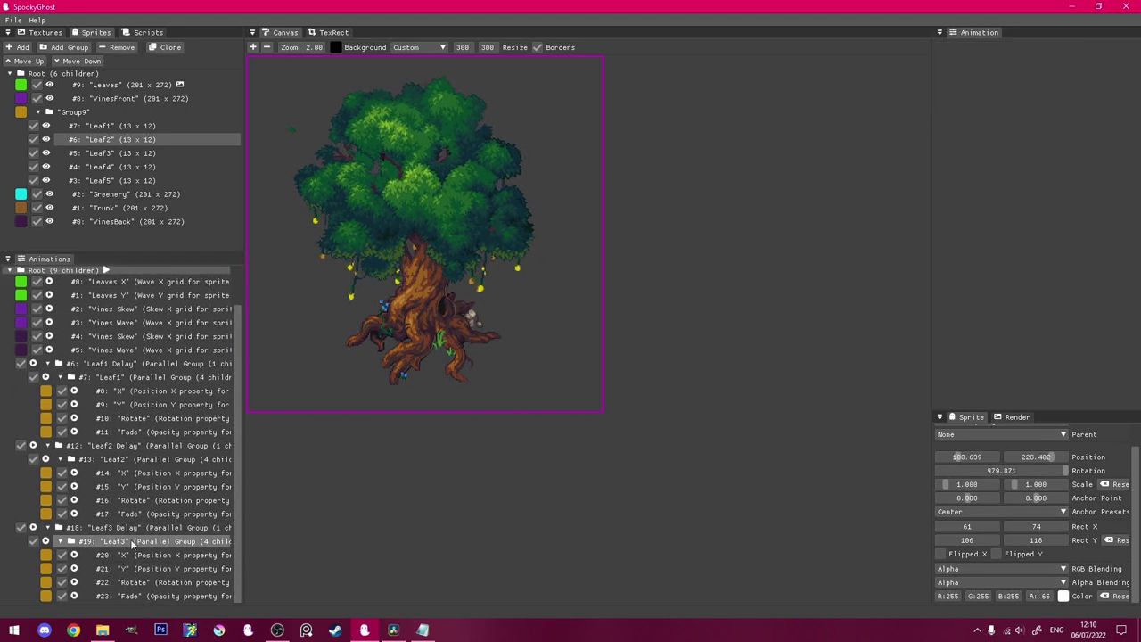
left_click(134, 569)
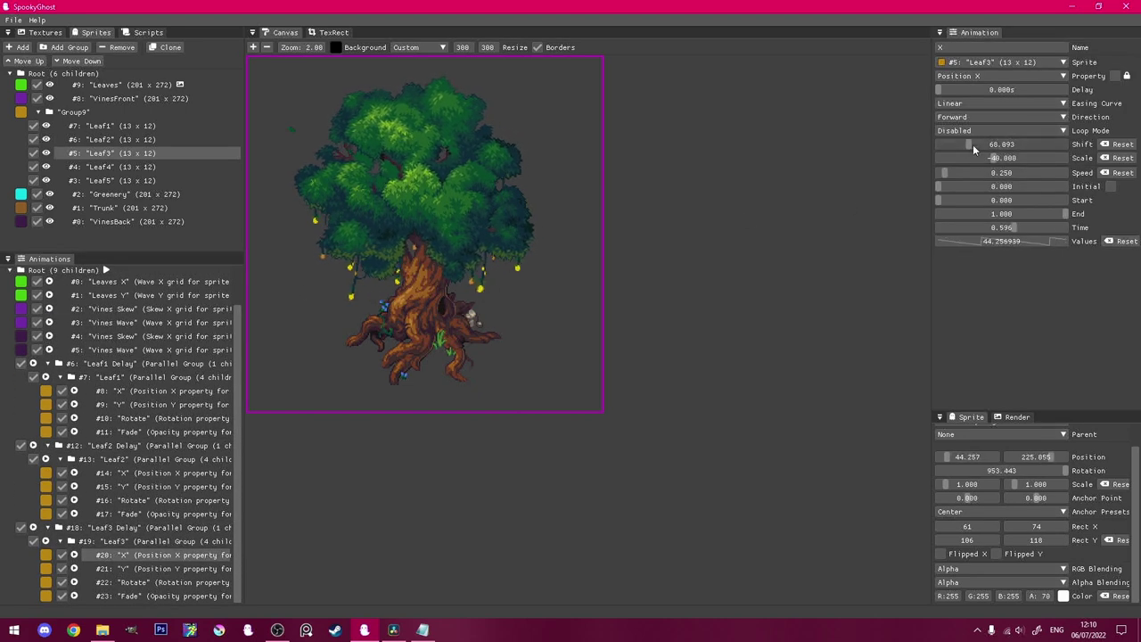
left_click(134, 526)
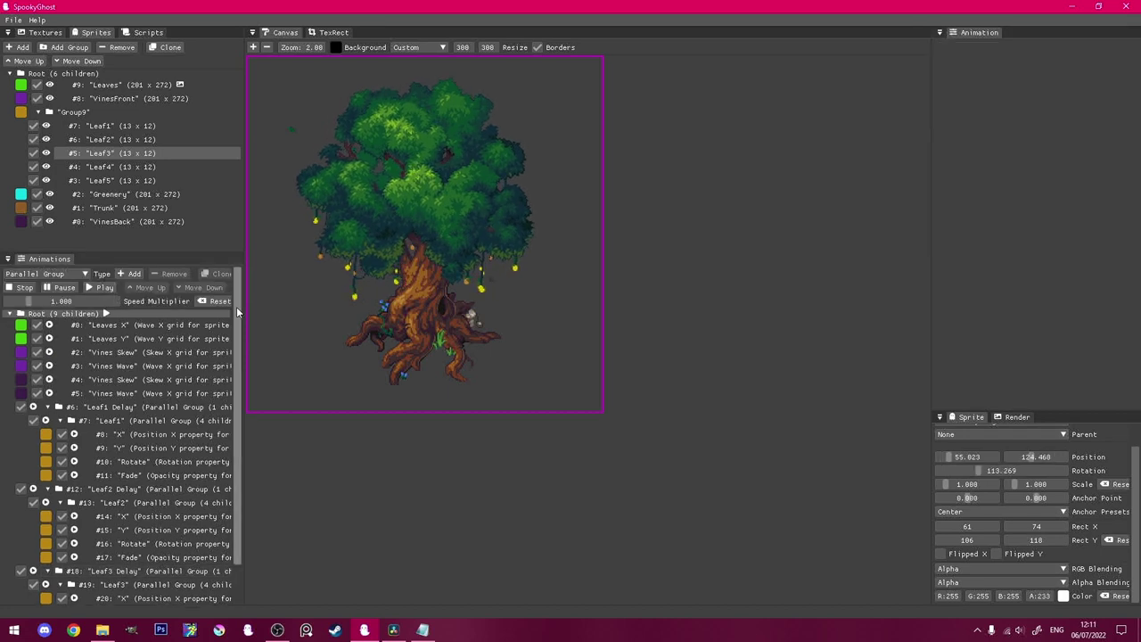
scroll(236, 307, "down", 1)
Step: Clone the Leaf3 Delay group for the Leaf4 sprite, with an X shift of about 173 and a delay of about 2.48 s
left_click(133, 526)
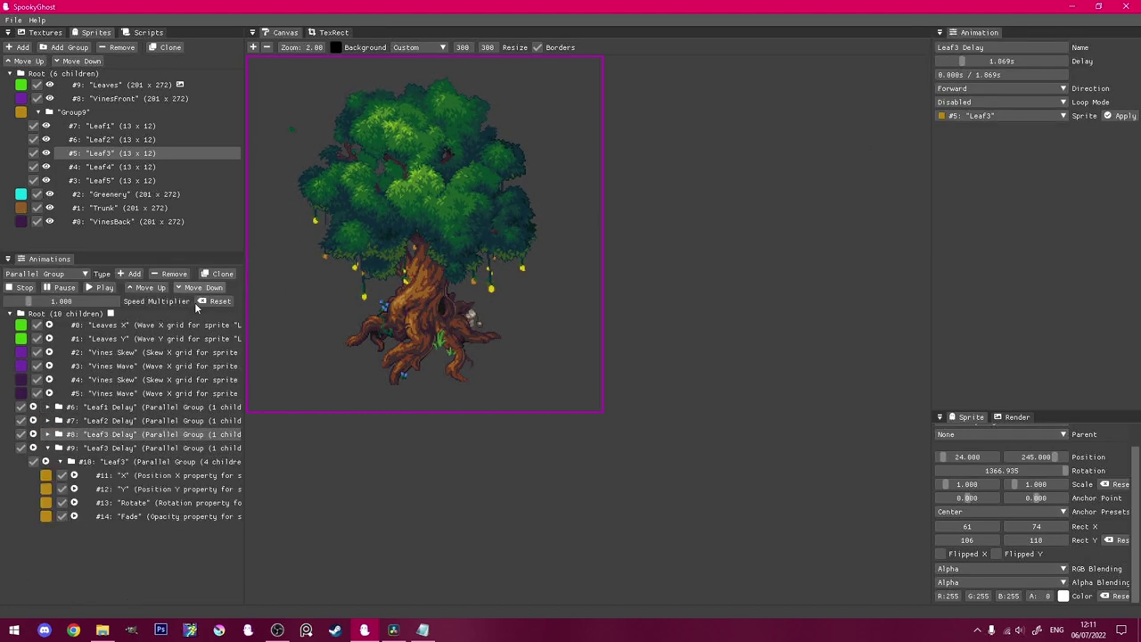
left_click(134, 488)
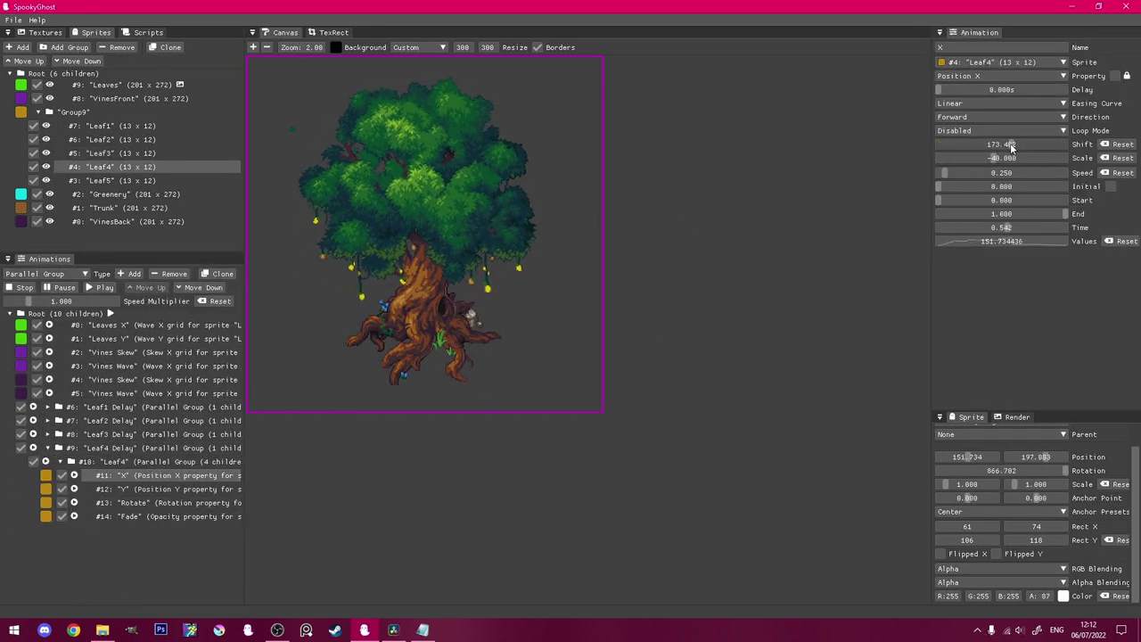
left_click(54, 313)
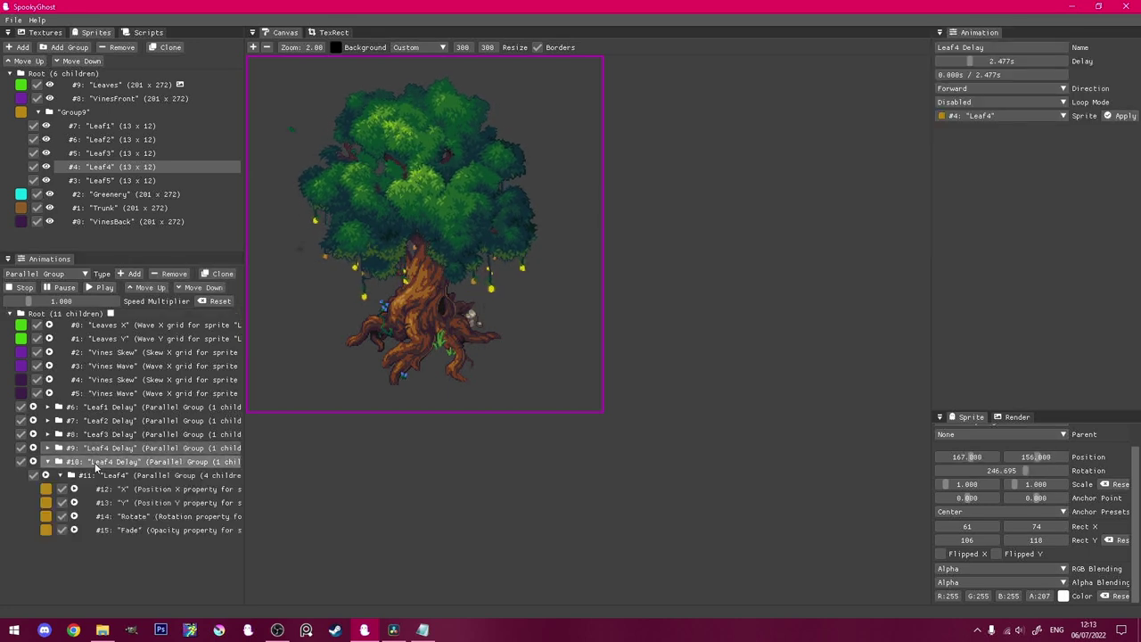
Step: Apply the Leaf5 sprite to all animations in the Leaf5 Delay group and rename its inner group as "Leaf5"
left_click(980, 117)
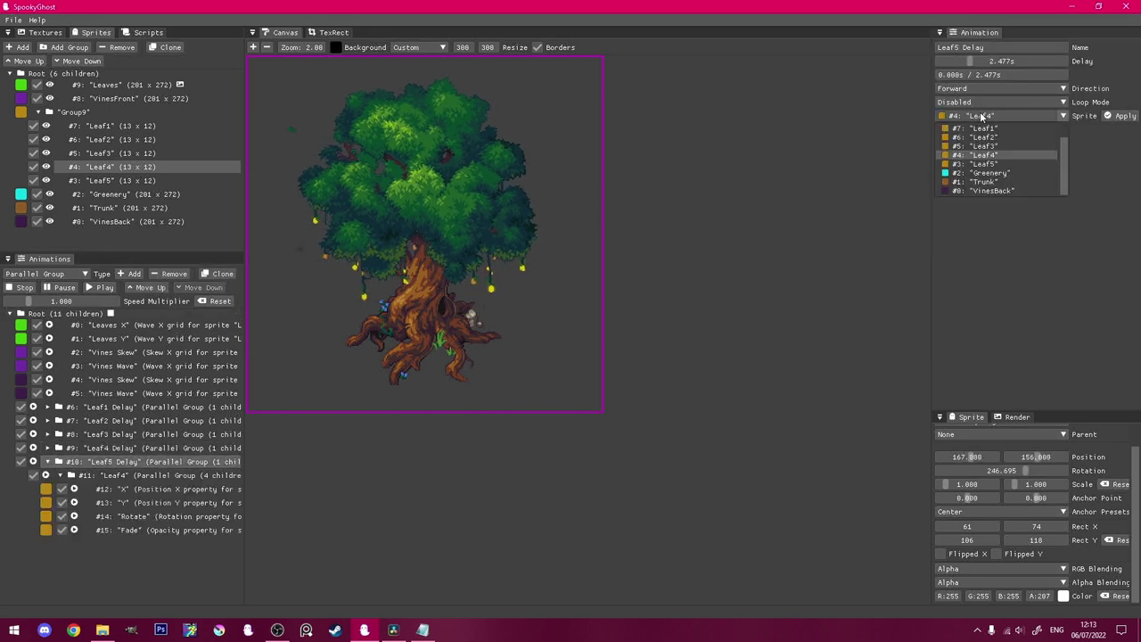
left_click(981, 168)
left_click(214, 476)
Step: Raise the shift of Leaf5's X animation and set its Y animation's shift to about 151
left_click(127, 488)
left_click_drag(1011, 144, 1038, 144)
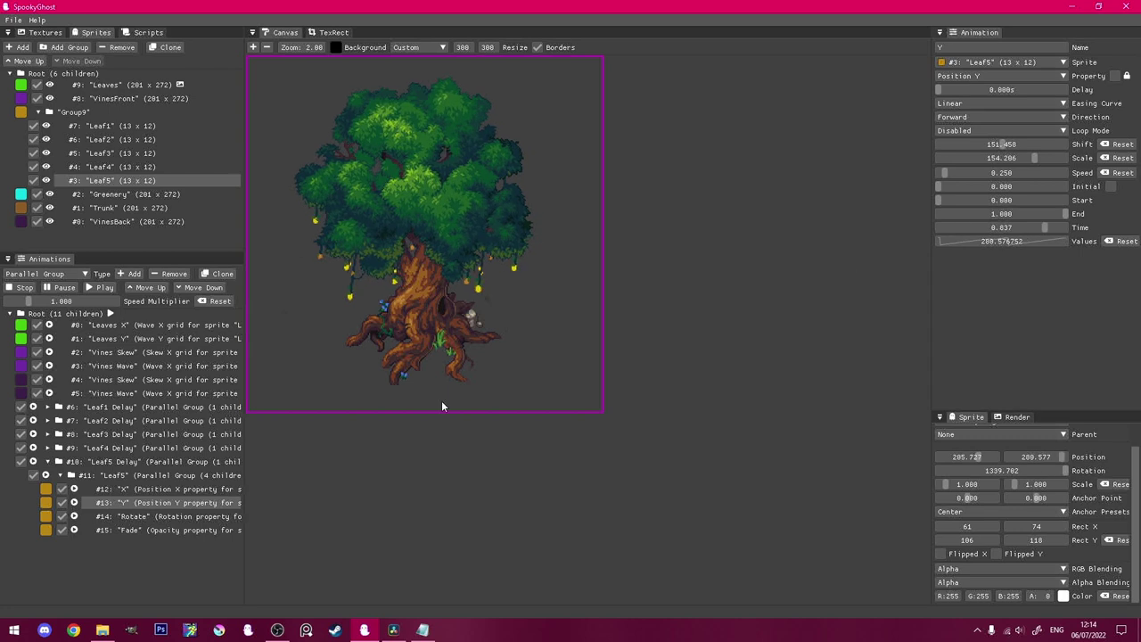
left_click(133, 460)
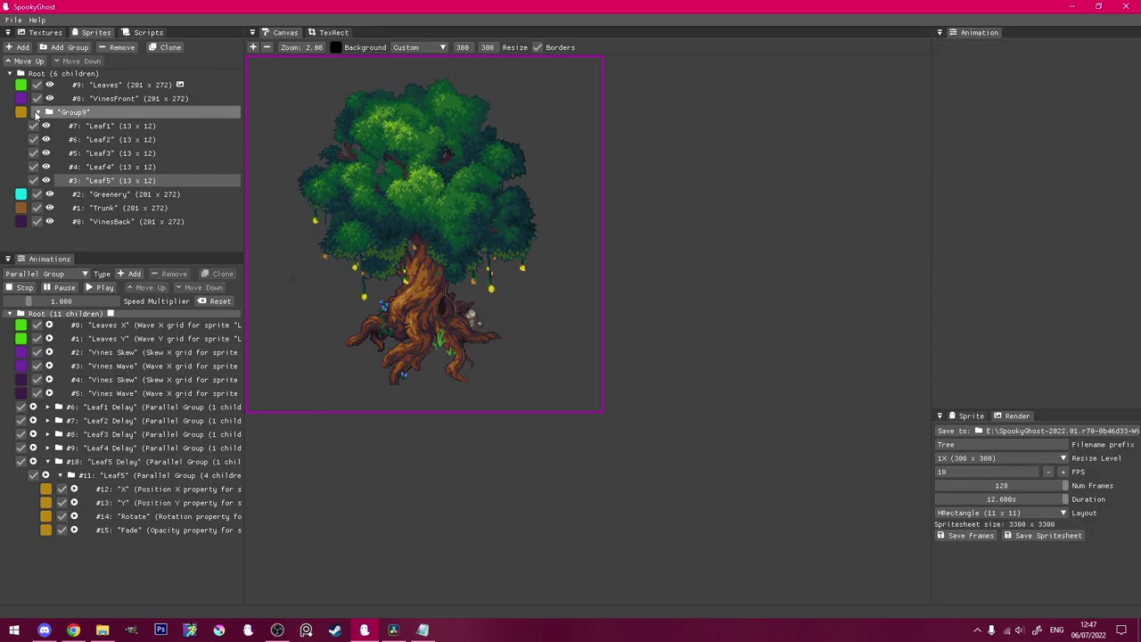
Step: Collapse the leaf groups, clone the Leaves X animation and assign the Greenery sprite to the copy
left_click(38, 112)
left_click(46, 461)
left_click(93, 325)
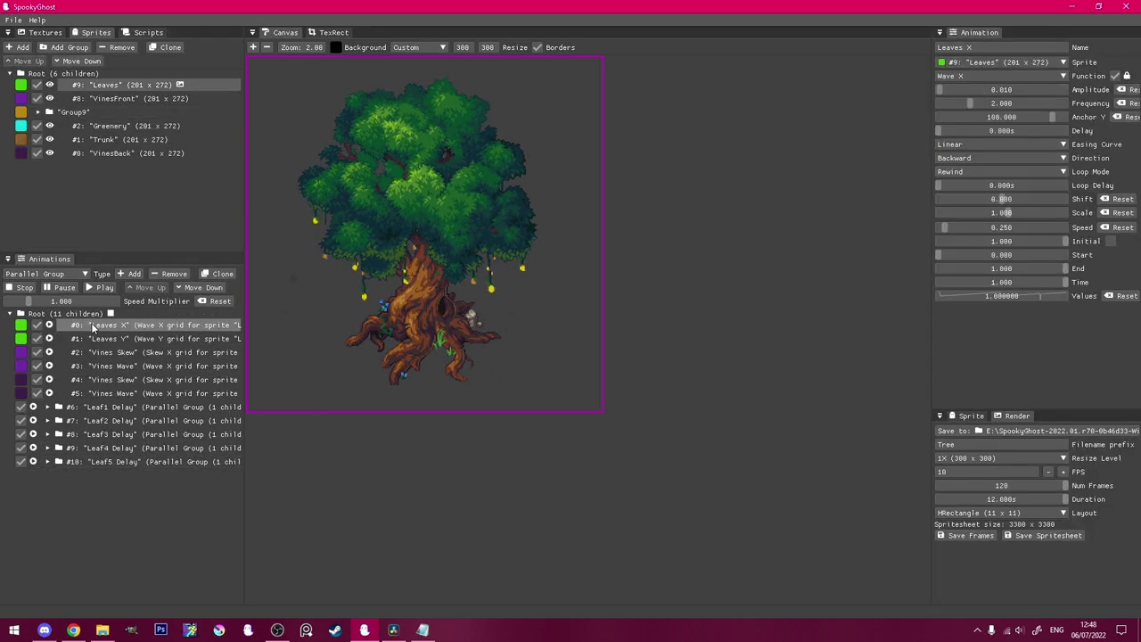
left_click(1011, 64)
left_click(1004, 111)
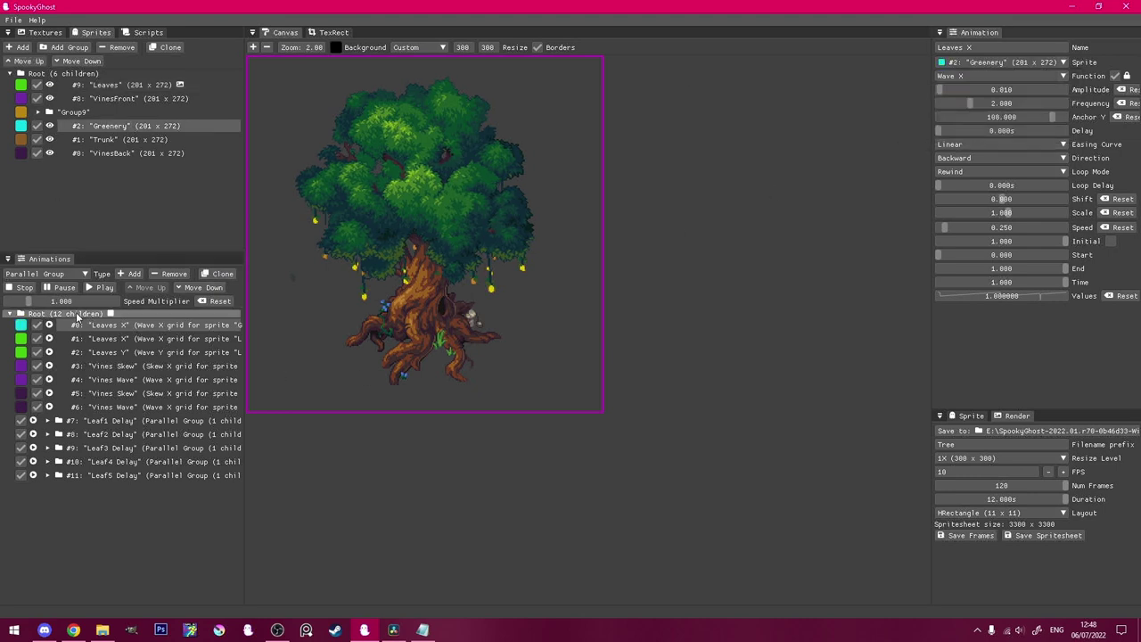
Step: Give the Greenery wave animation a frequency of 4, an amplitude of 0.015 and an anchor Y of 123, and rename it "Greenery"
left_click(116, 326)
left_click(116, 330)
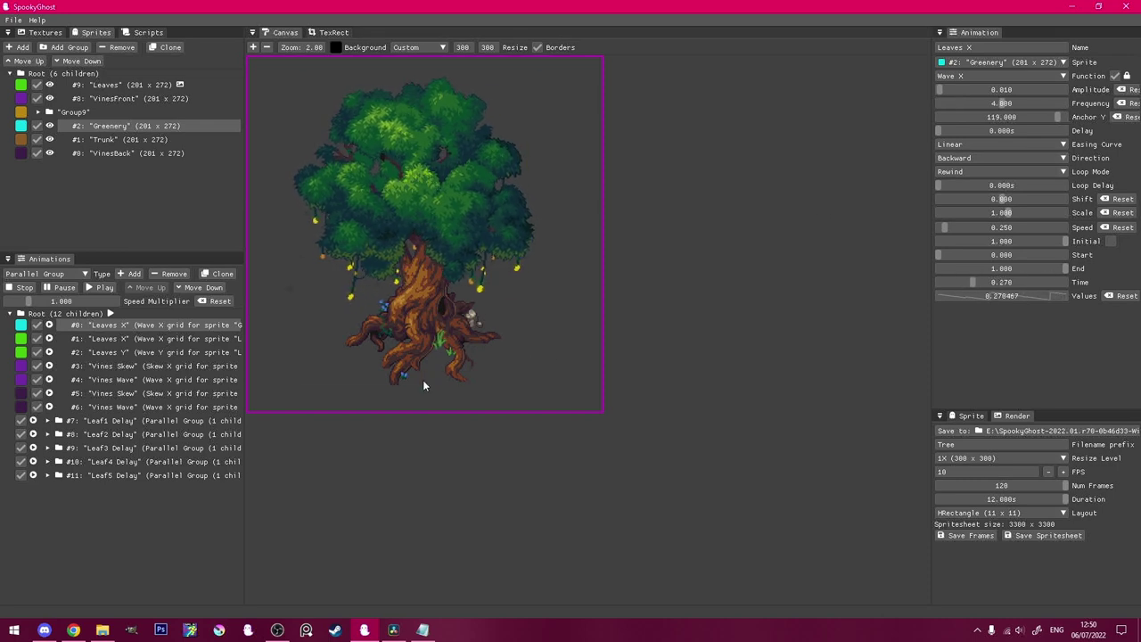
left_click_drag(1004, 105, 1024, 102)
left_click(1023, 101, "ctrl")
type("4")
key("Return")
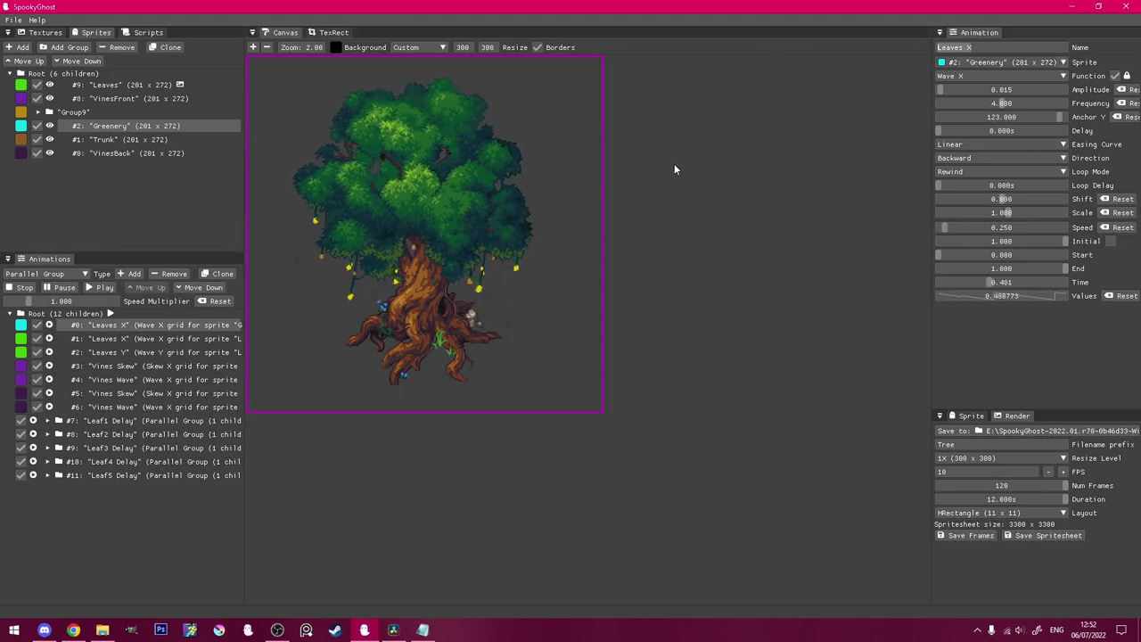
type("Greene")
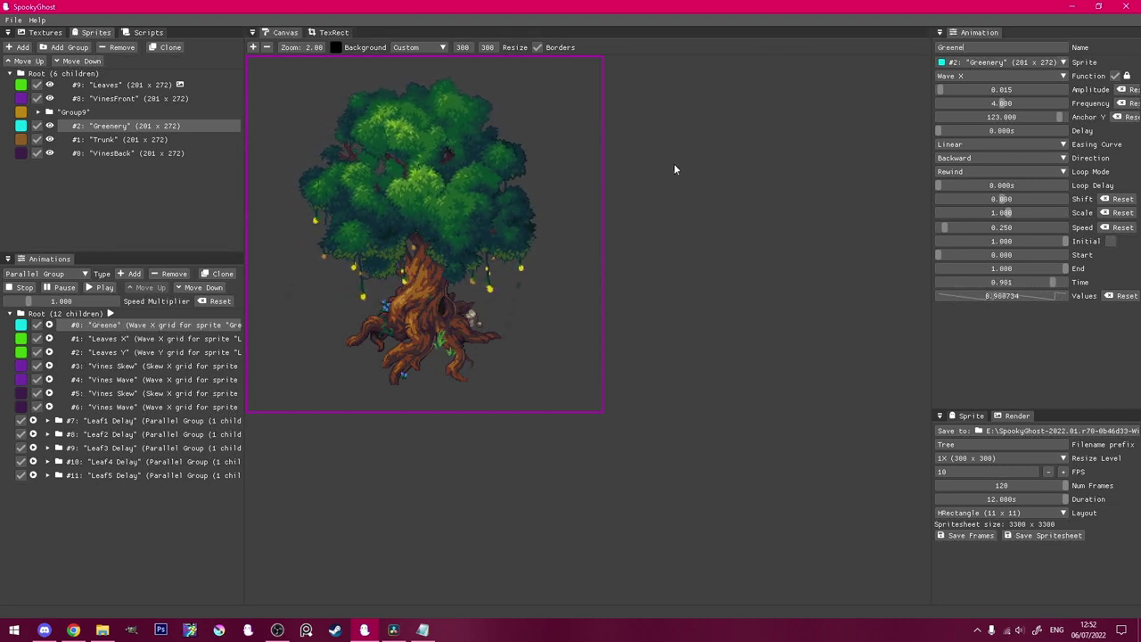
type("ry")
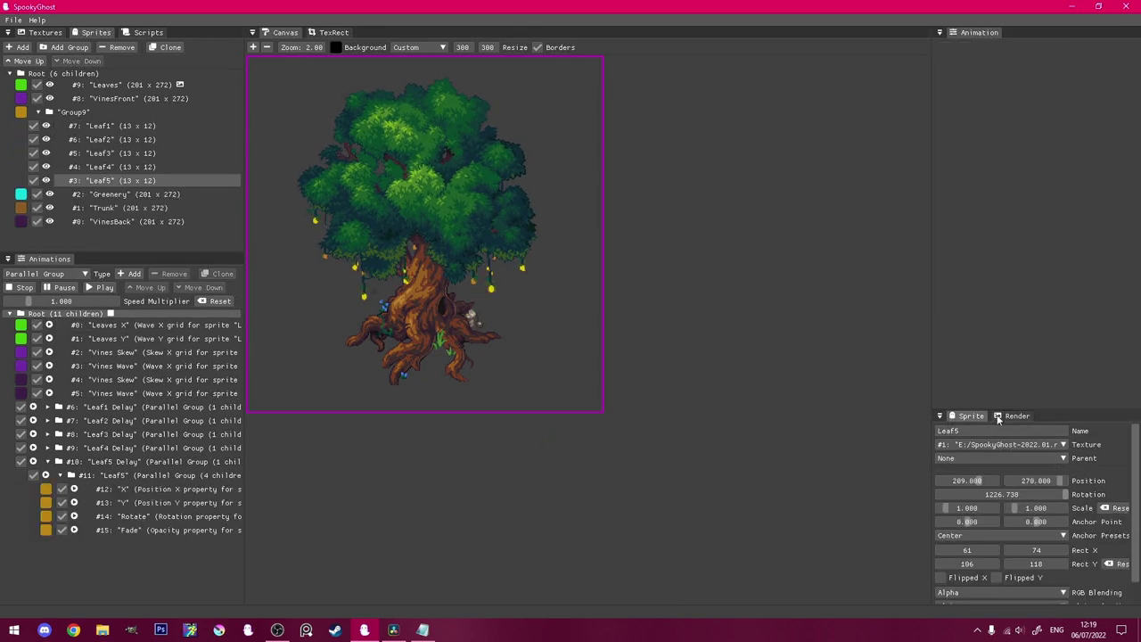
Step: In the render settings, set the frame rate to 10 FPS and the filename prefix to "Tree"
left_click(1018, 416)
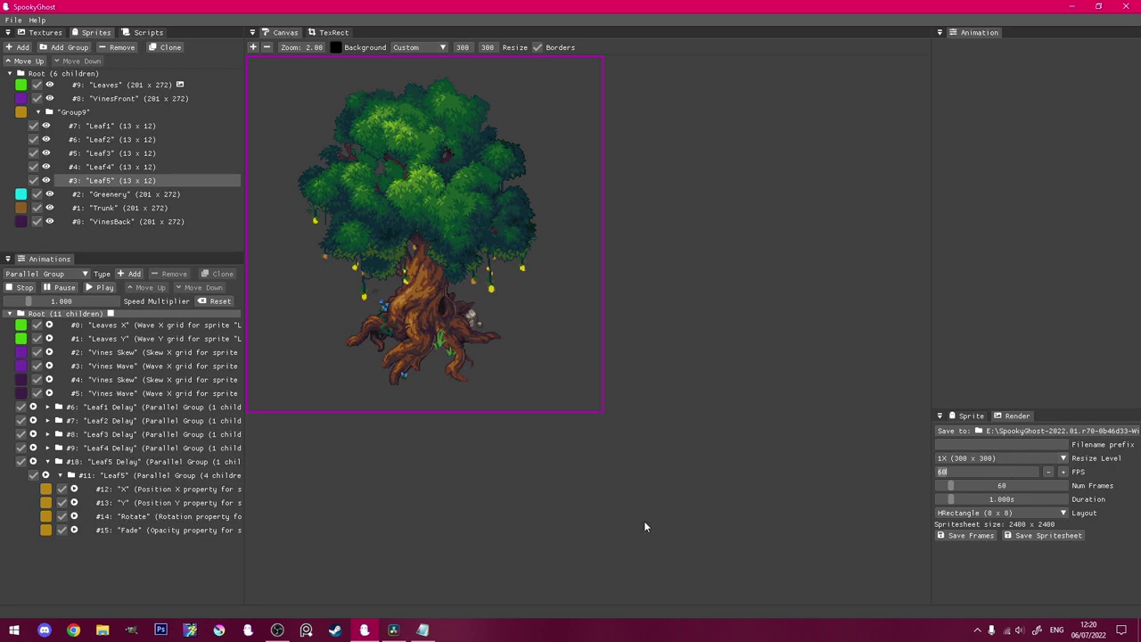
type("10")
left_click(954, 443)
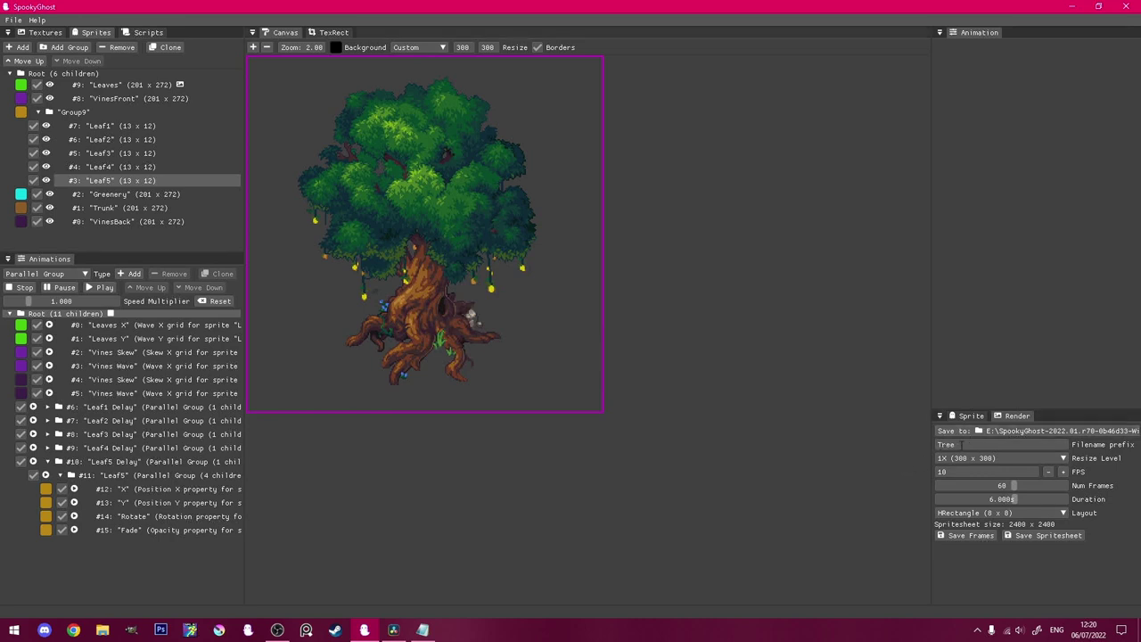
Step: Set the number of frames to 120 and save the animation as a spritesheet
left_click(1018, 486)
double_click(1018, 486)
key("BackSpace")
type("120")
key("Return")
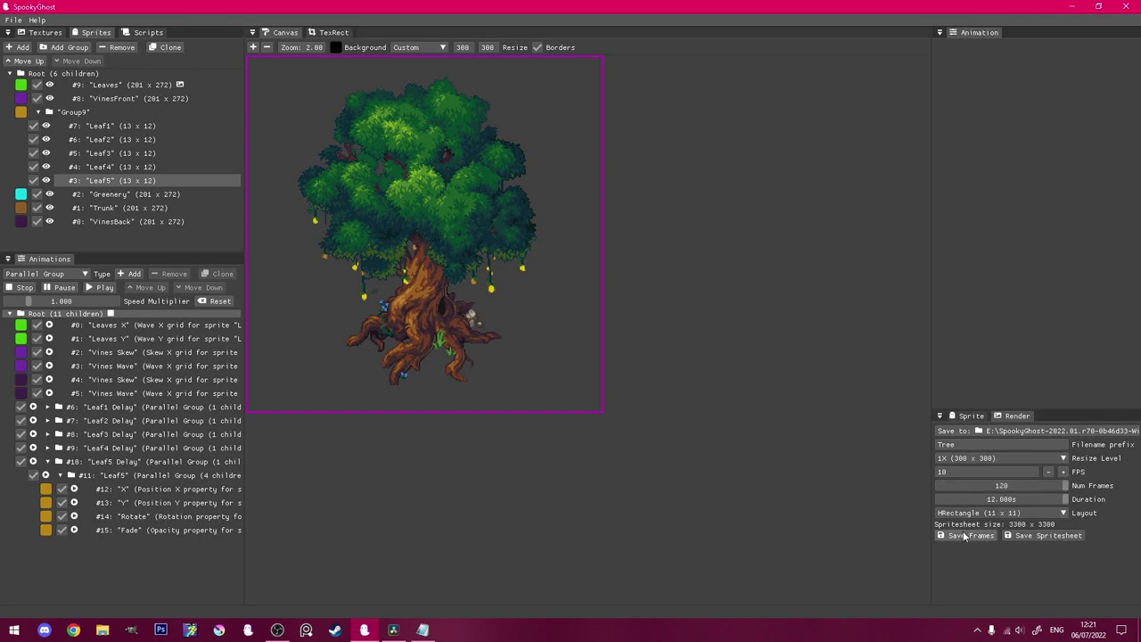
left_click(1044, 535)
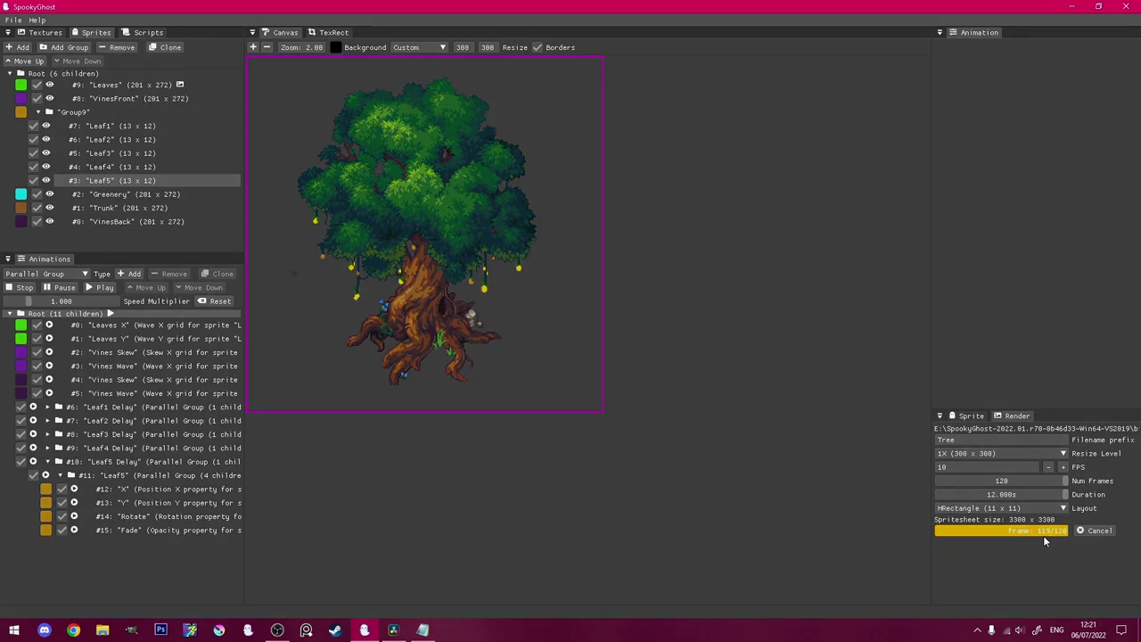